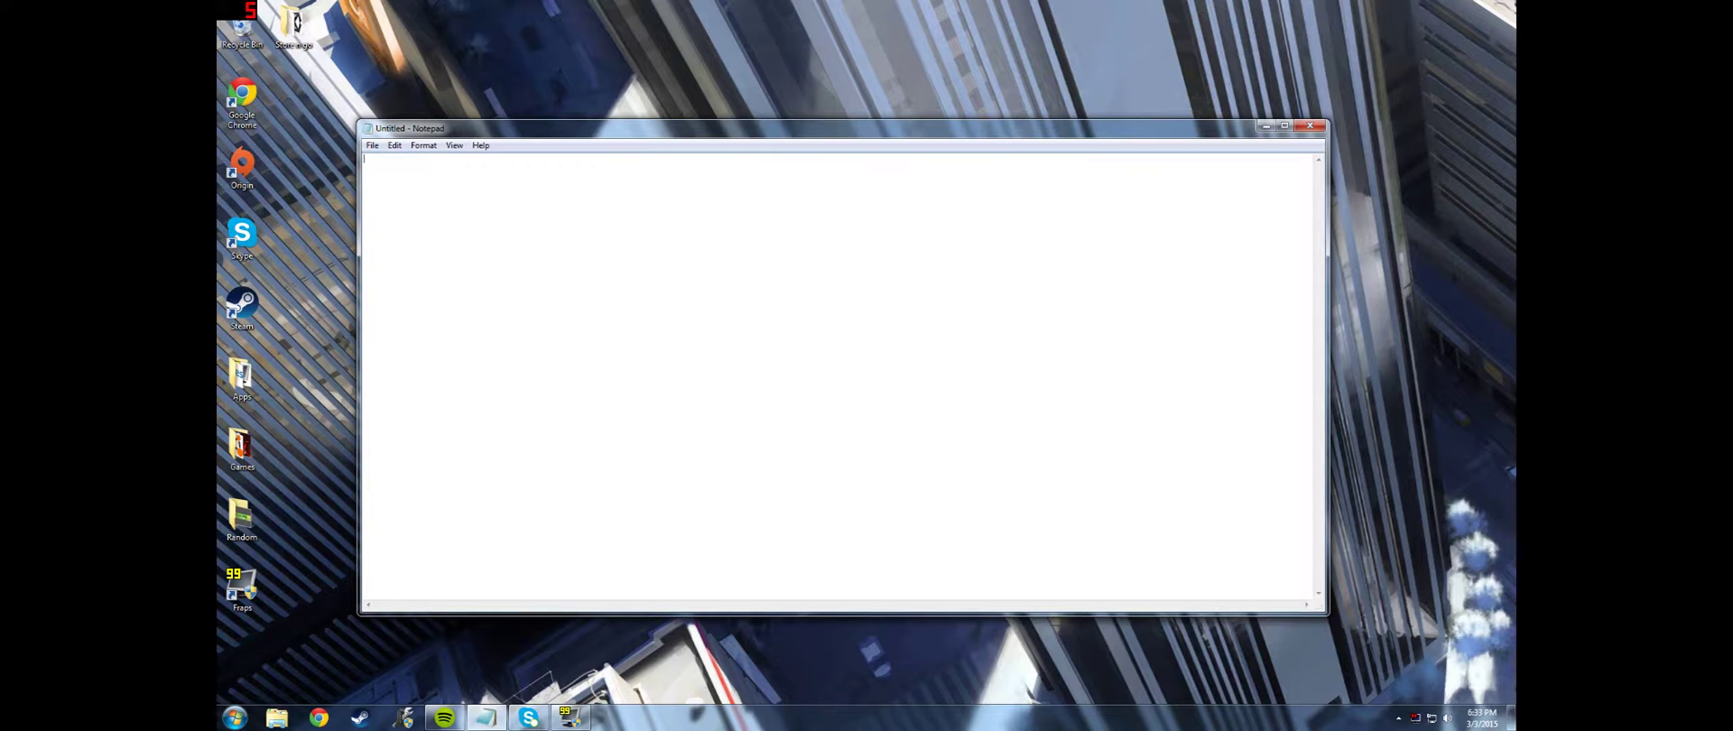
- Write the script header in the empty text document: "#name Conversation" followed by "#participants 2" on its own line
left_click_drag(413, 136, 425, 138)
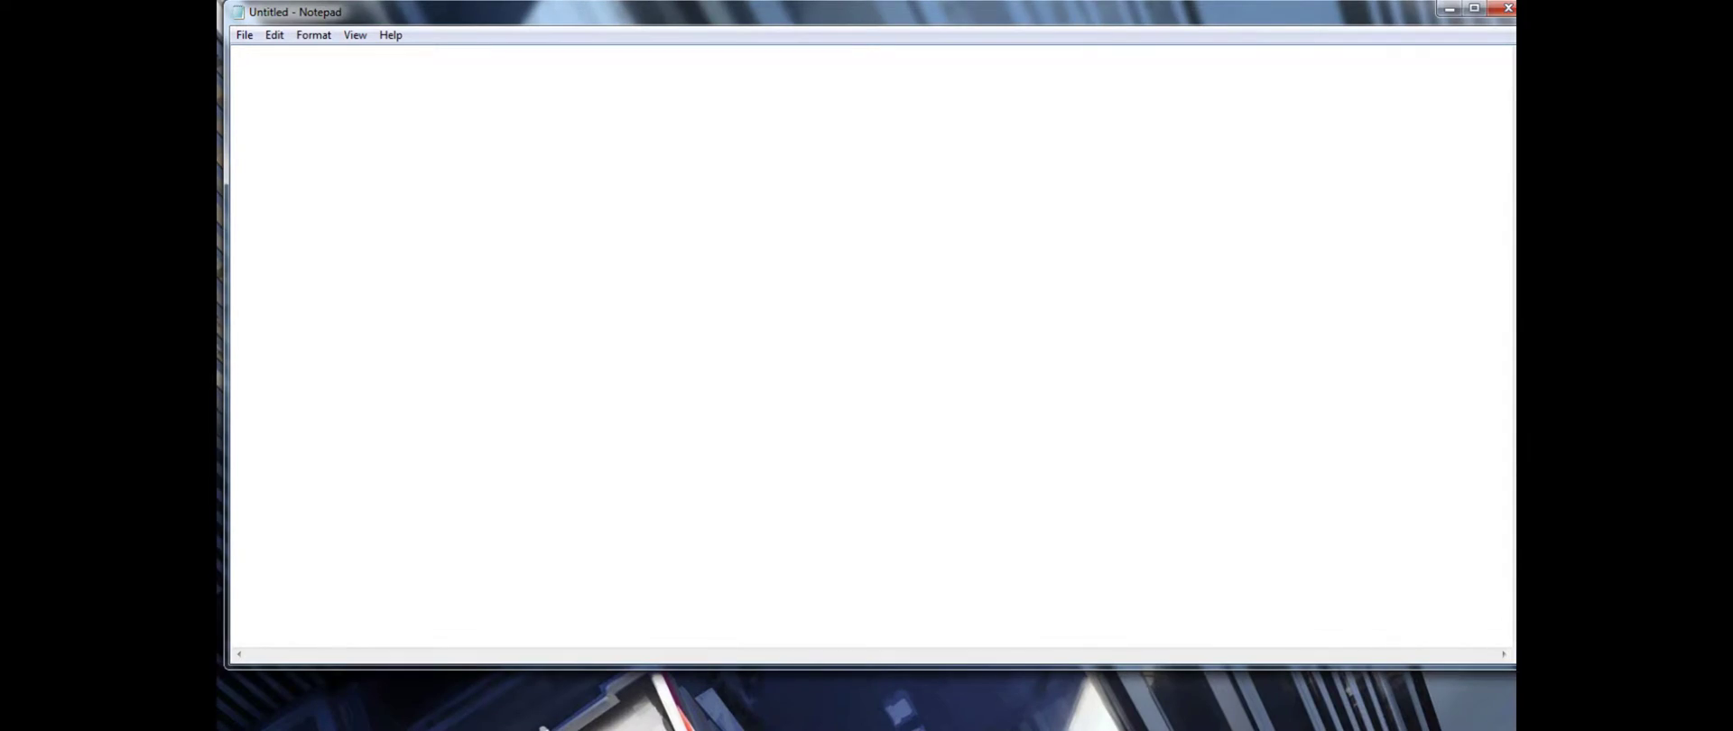
type("#name")
type("Convers")
type("ation ")
type("#")
type("p")
type("ar")
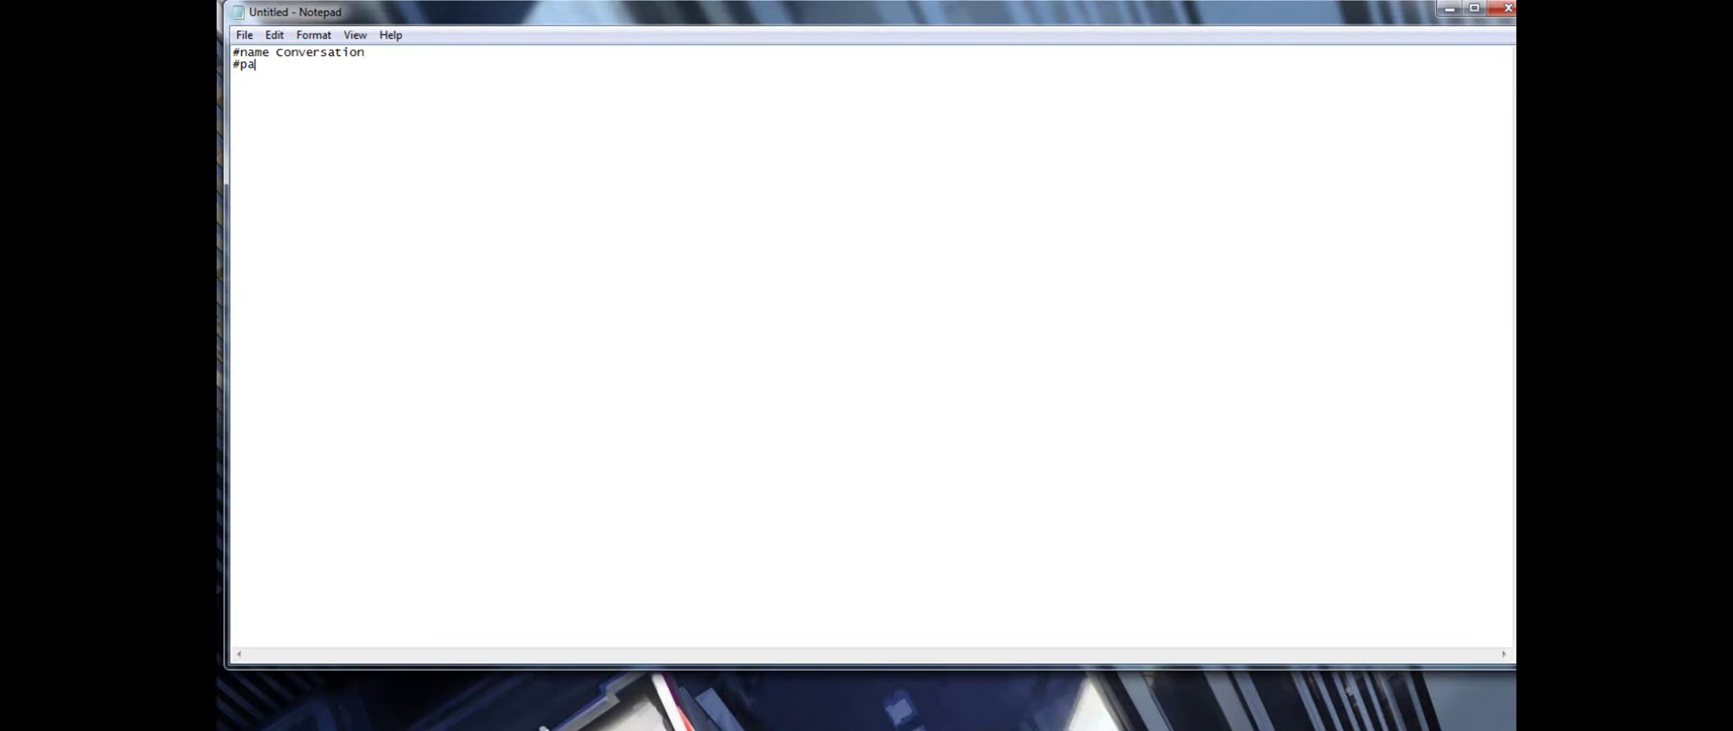
type("ticipants 2 ")
- Begin the first speech line below the header with say 1 "Rabbit"
type("say 1")
type(" \"")
type("rabbi")
type("t")
key("BackSpace")
type("R")
key("Right")
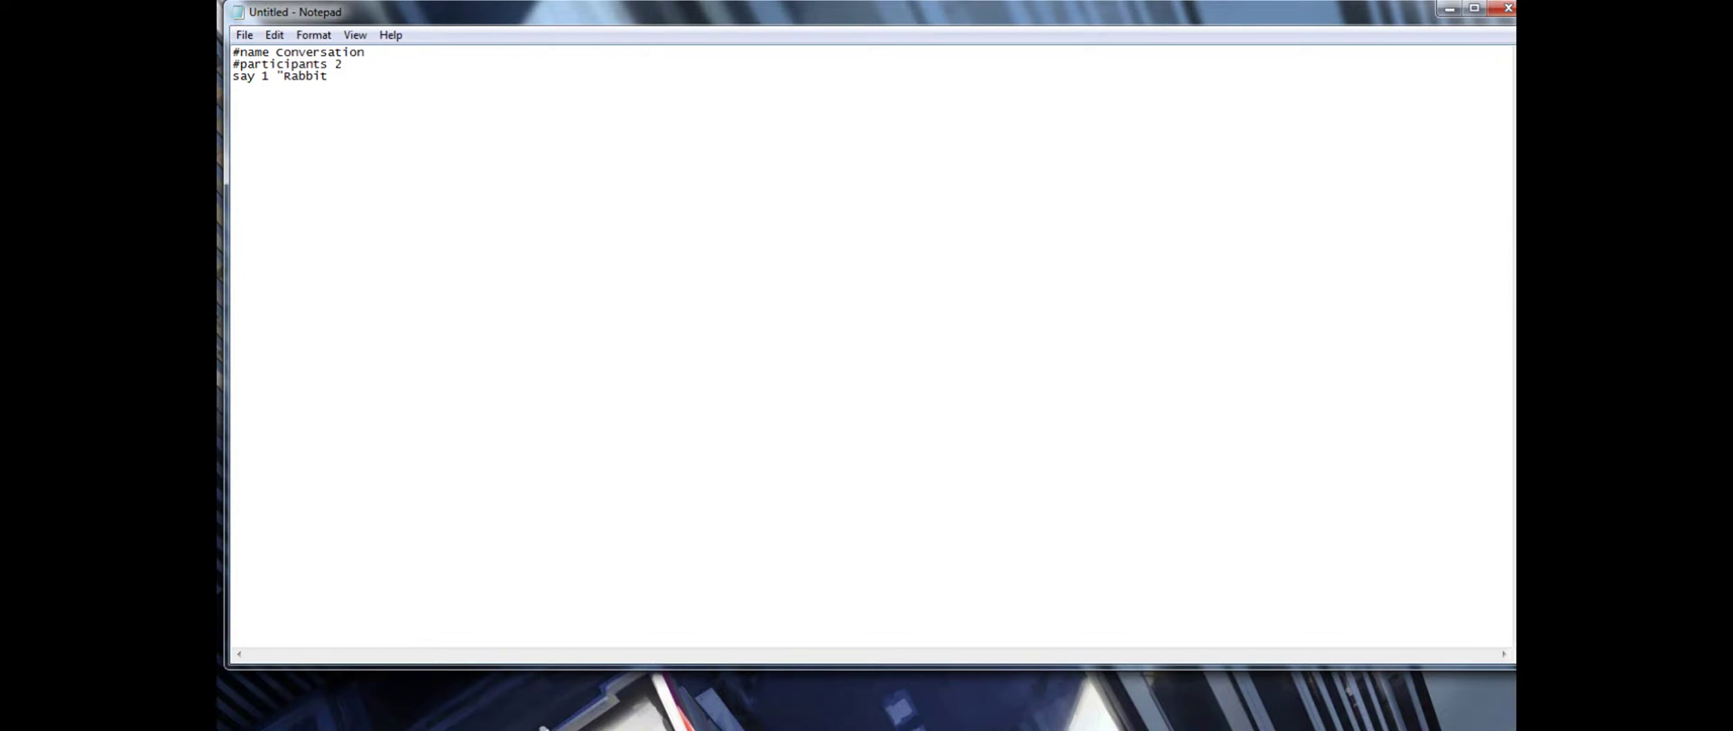
type("\"")
- Add the line say 2 "Dog" "Hi!" and complete the Rabbit line above it with "Hello!"
key("Return")
type("say 2 ")
type("\"")
type("Dog")
type("he")
key("BackSpace")
key("BackSpace")
type("Hello!\"")
type("\"Hi!\"")
- Duplicate the say 1 "Rabbit" prefix onto a new third speech line and complete it with "How are you?"
left_click_drag(335, 75, 233, 76)
key("ctrl+c")
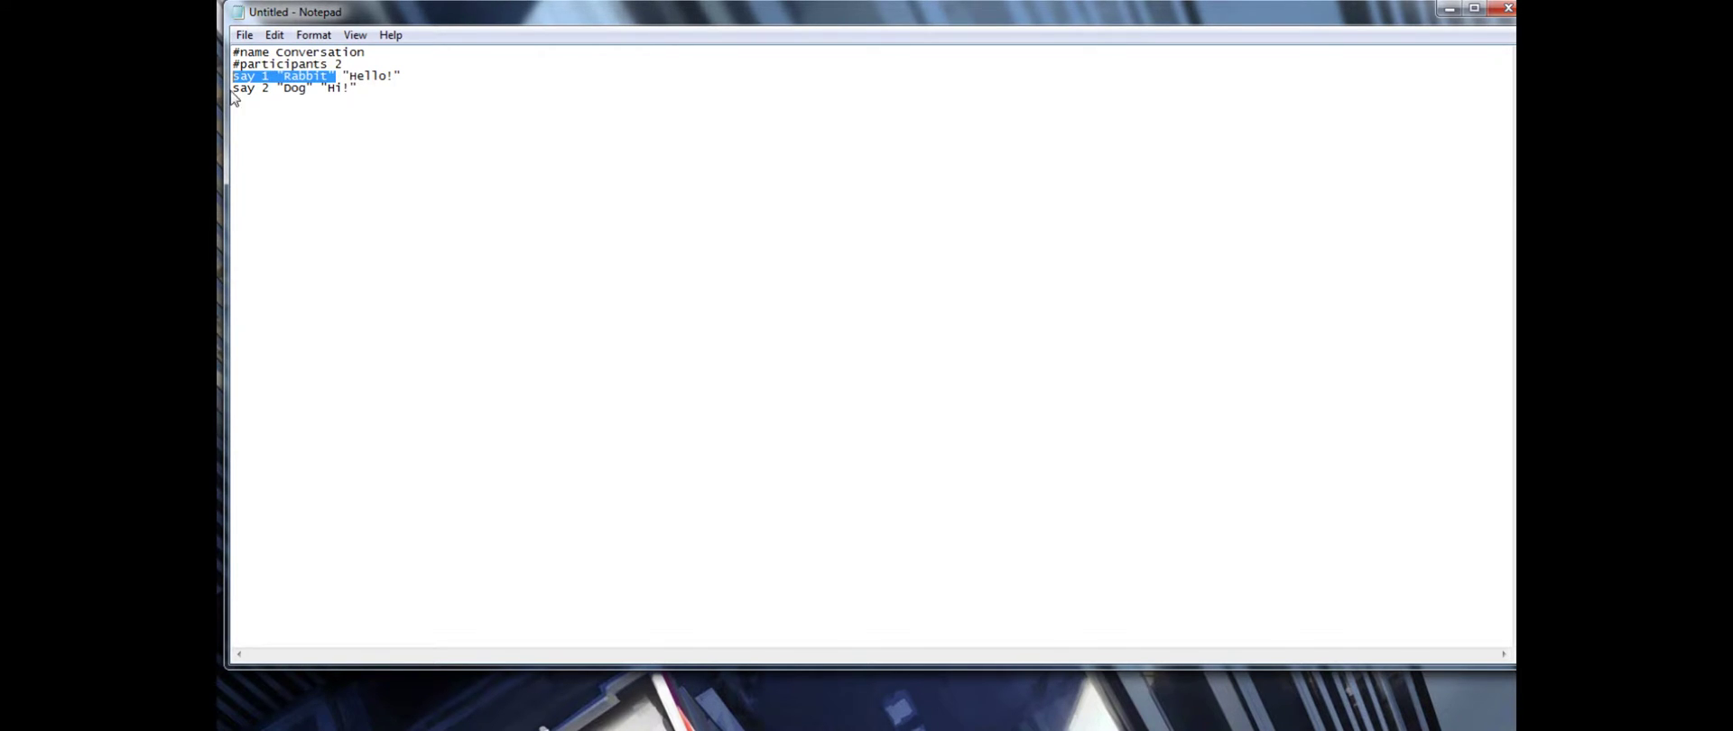
left_click(283, 88)
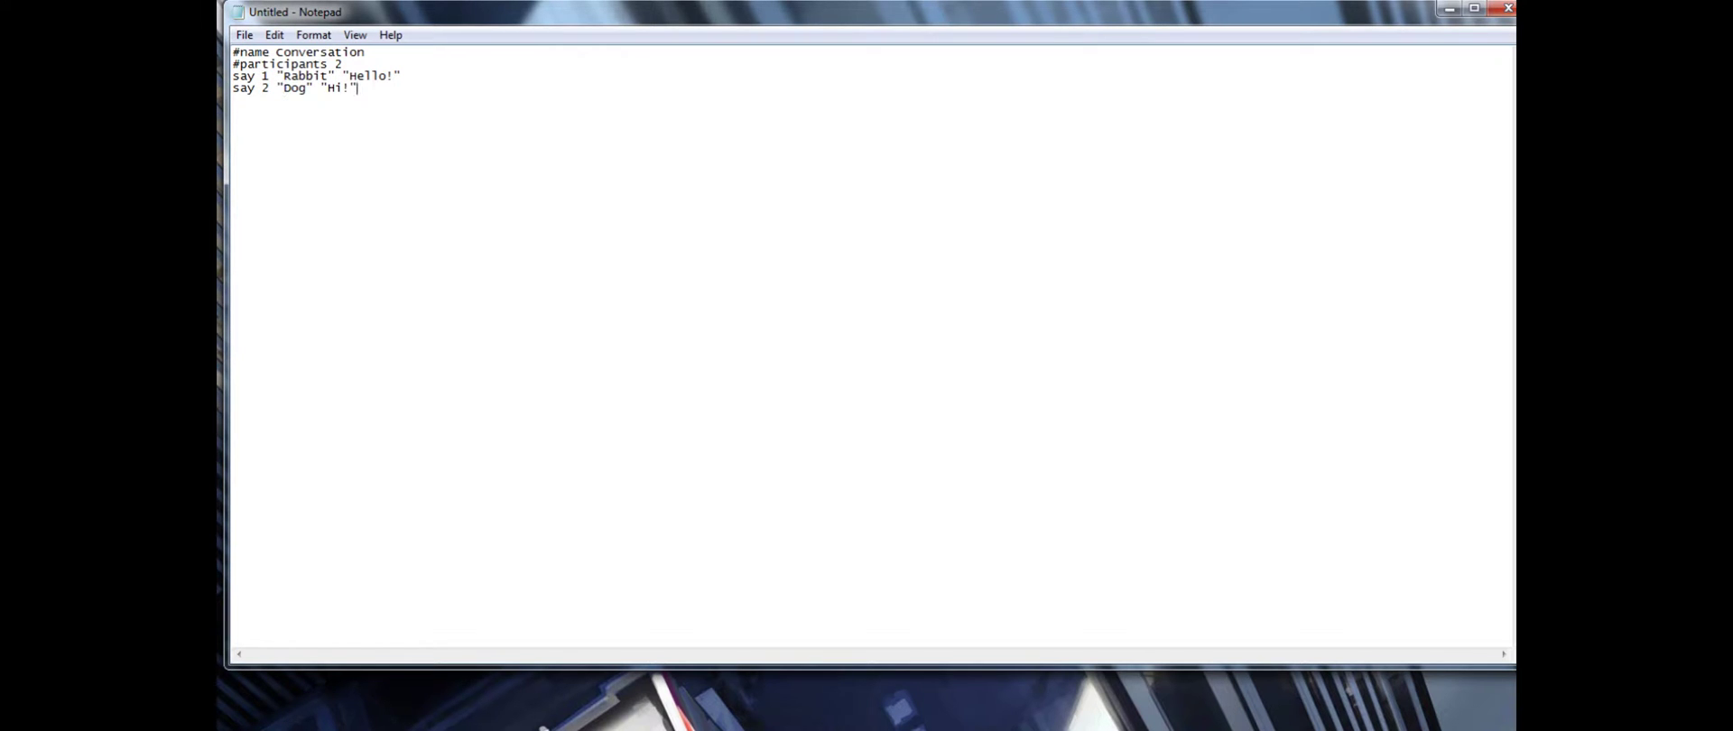
key("ctrl+v")
type("\"How are yo")
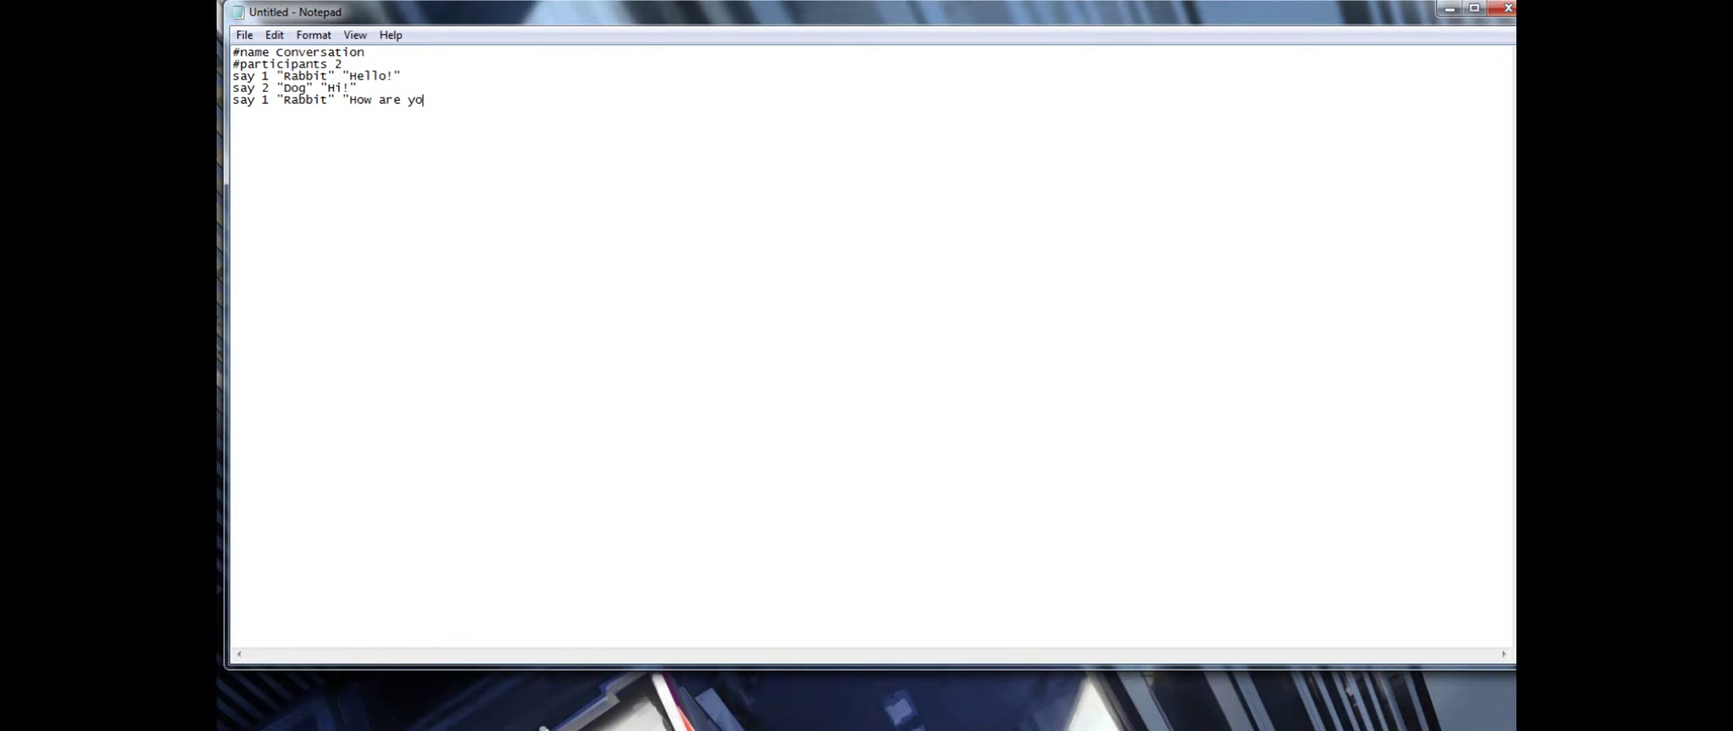
type("u?\"")
- Duplicate the say 2 "Dog" prefix onto a new line below and follow it with "Doing good!"
left_click_drag(313, 88, 231, 89)
key("ctrl+c")
left_click(457, 101)
key("Return")
key("ctrl+v")
type("\"Doing good!")
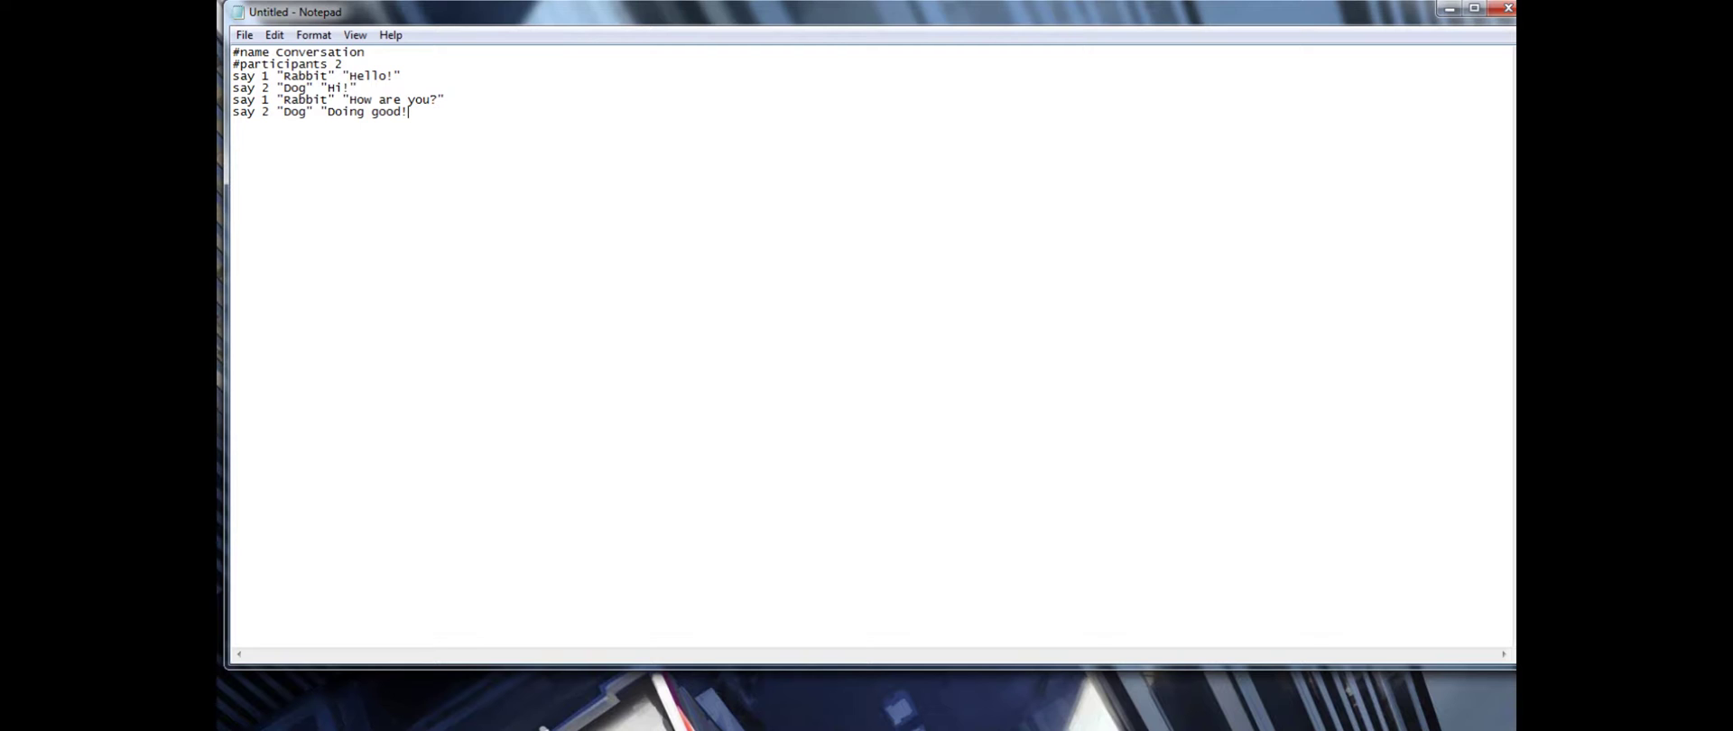
- Finish the script with say 1 "Rabbit" "Now it's time for you to die." and say 2 "Dog" "Oh.", with all quotation marks in place
left_click_drag(413, 111, 237, 53)
left_click(263, 64)
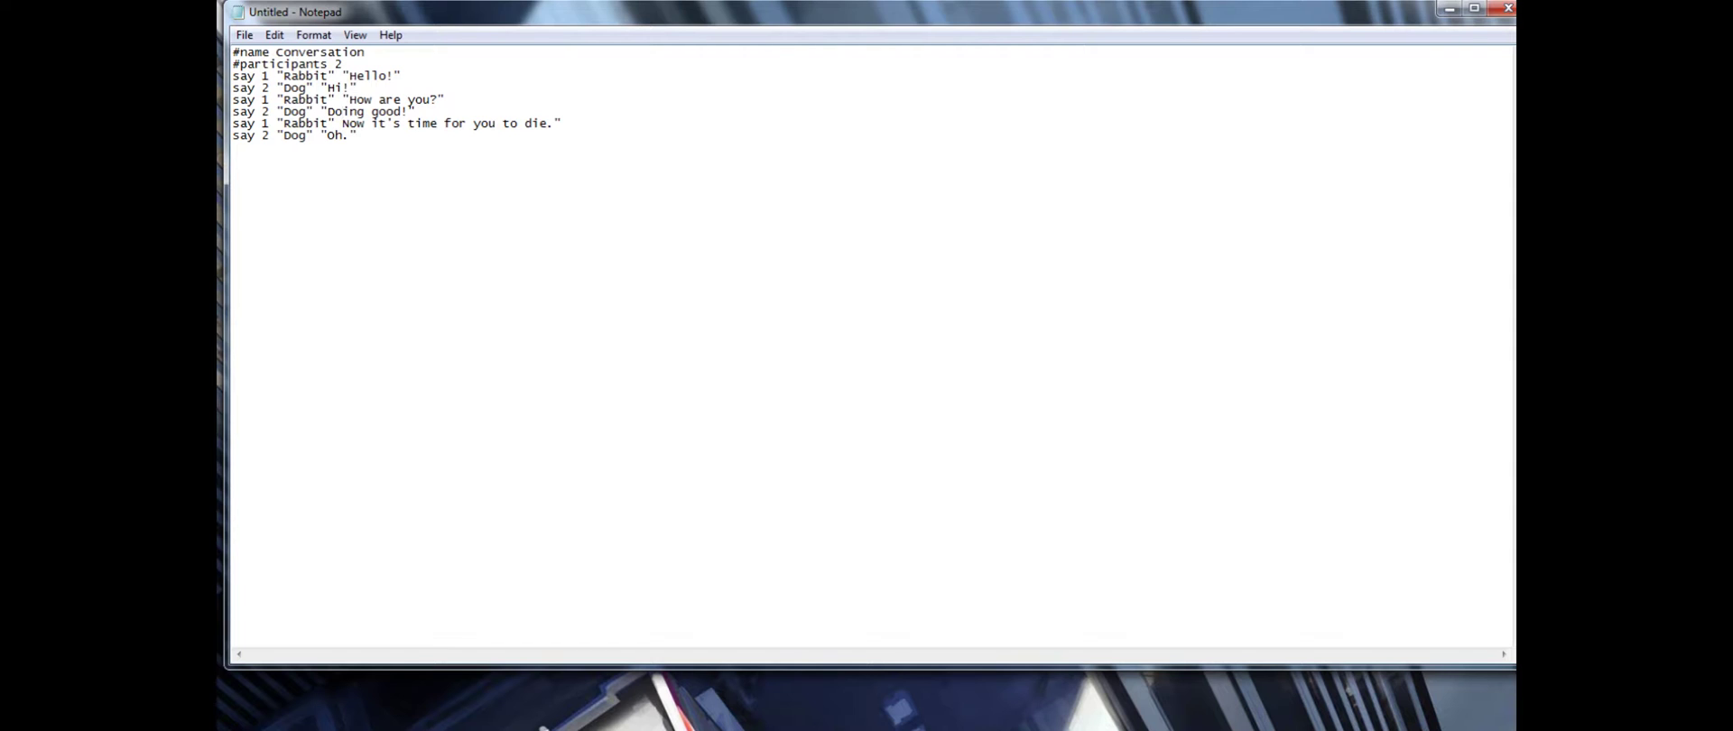
type("\"")
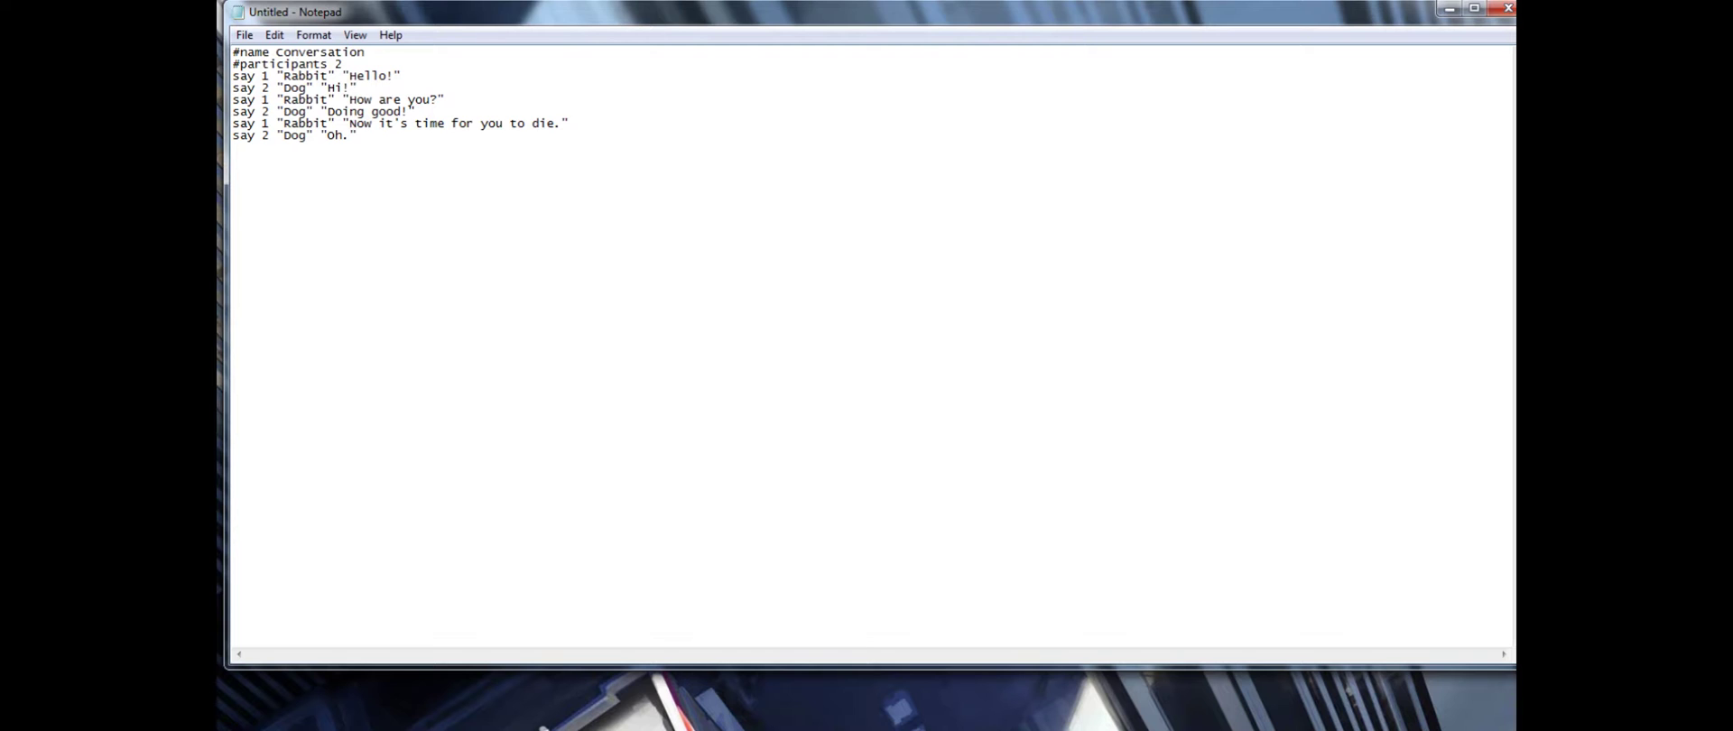
- Save the script to the desktop under the name Conversation and close the document
left_click(245, 34)
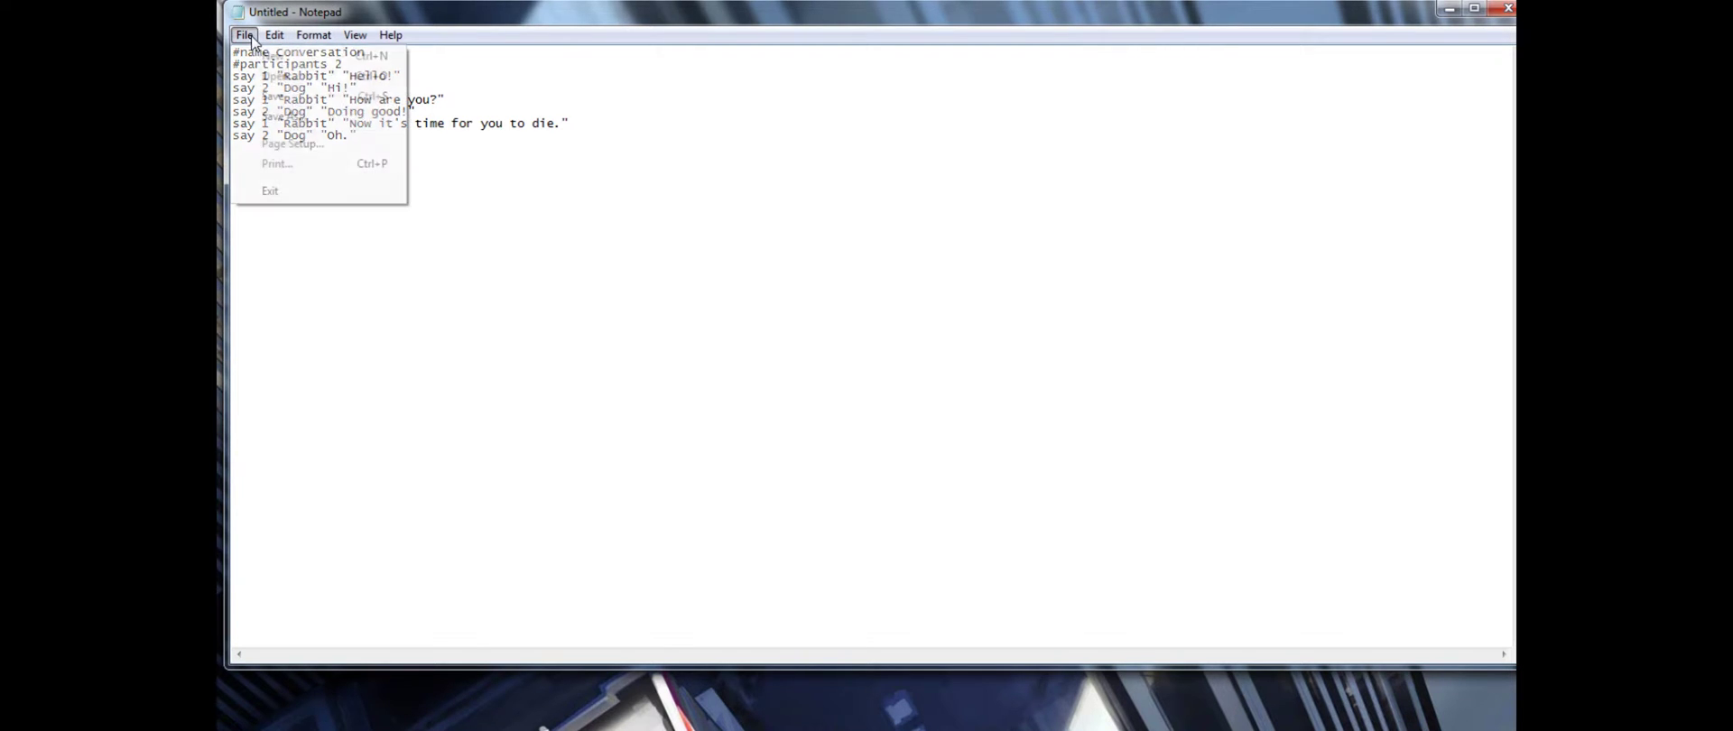
left_click(285, 116)
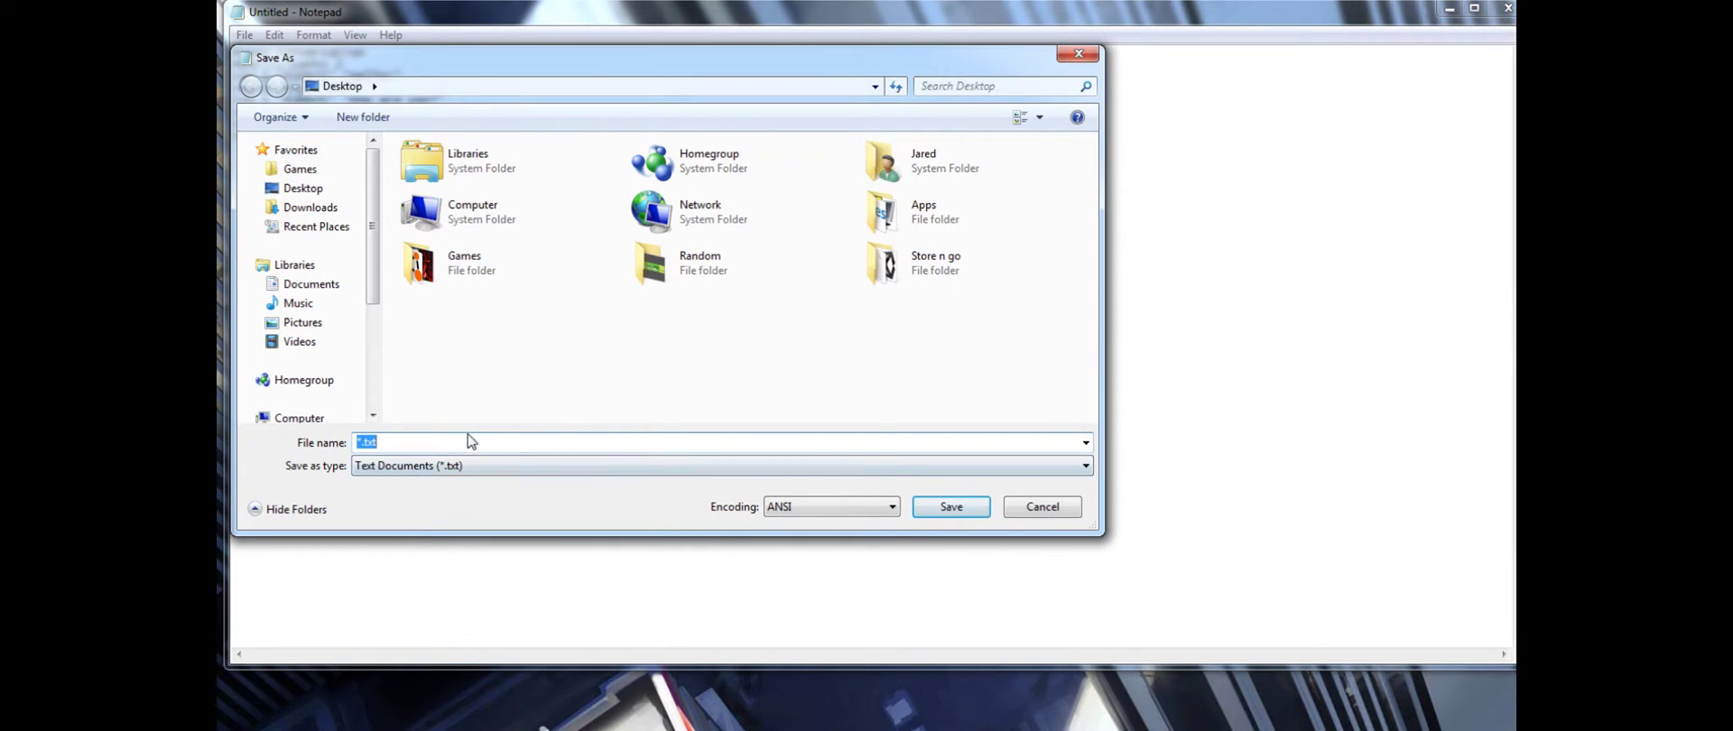
type("Co")
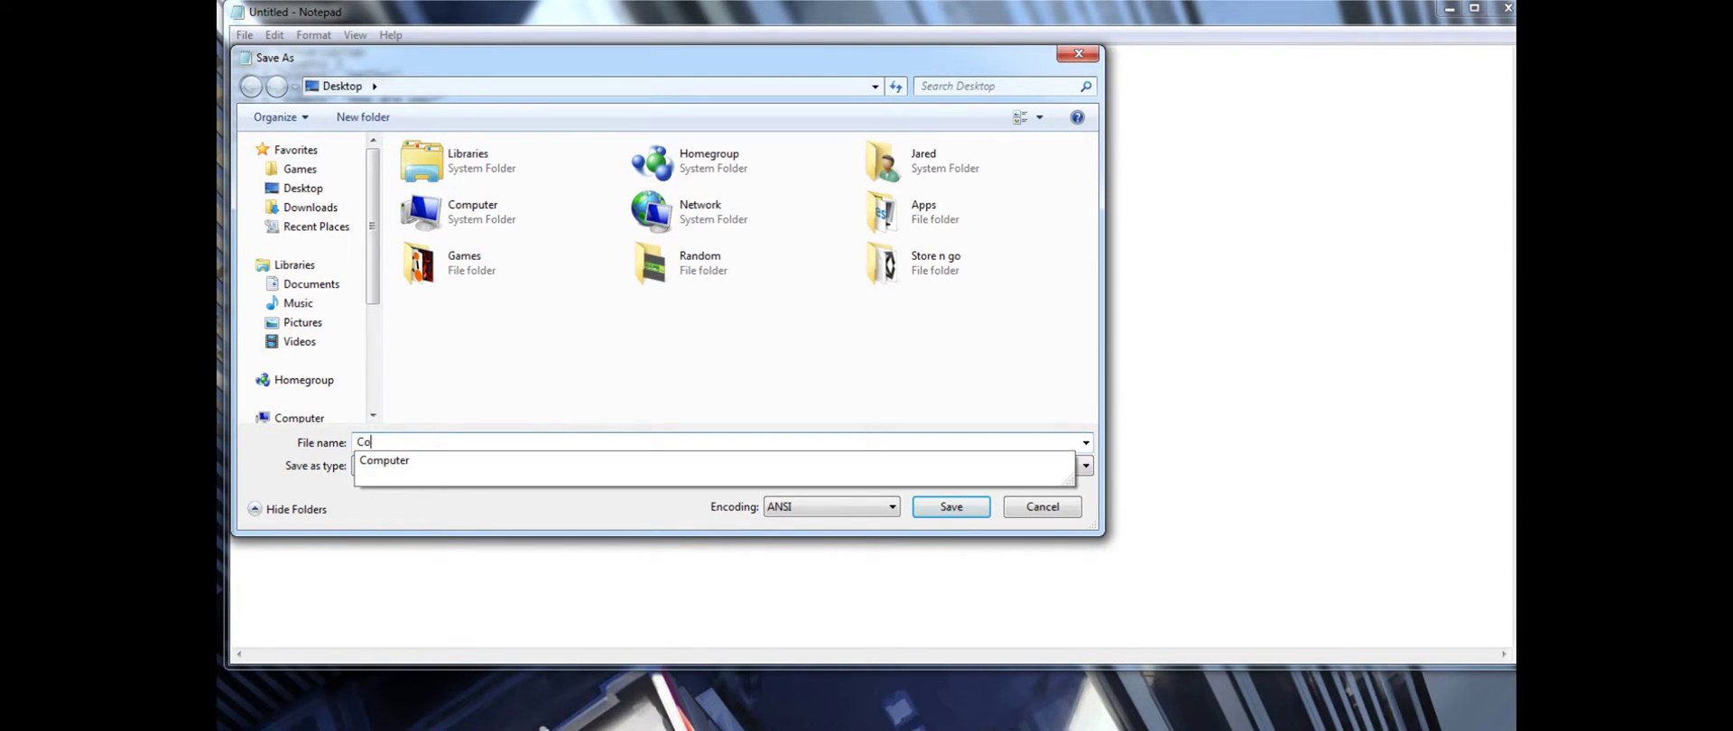
type("nversationa")
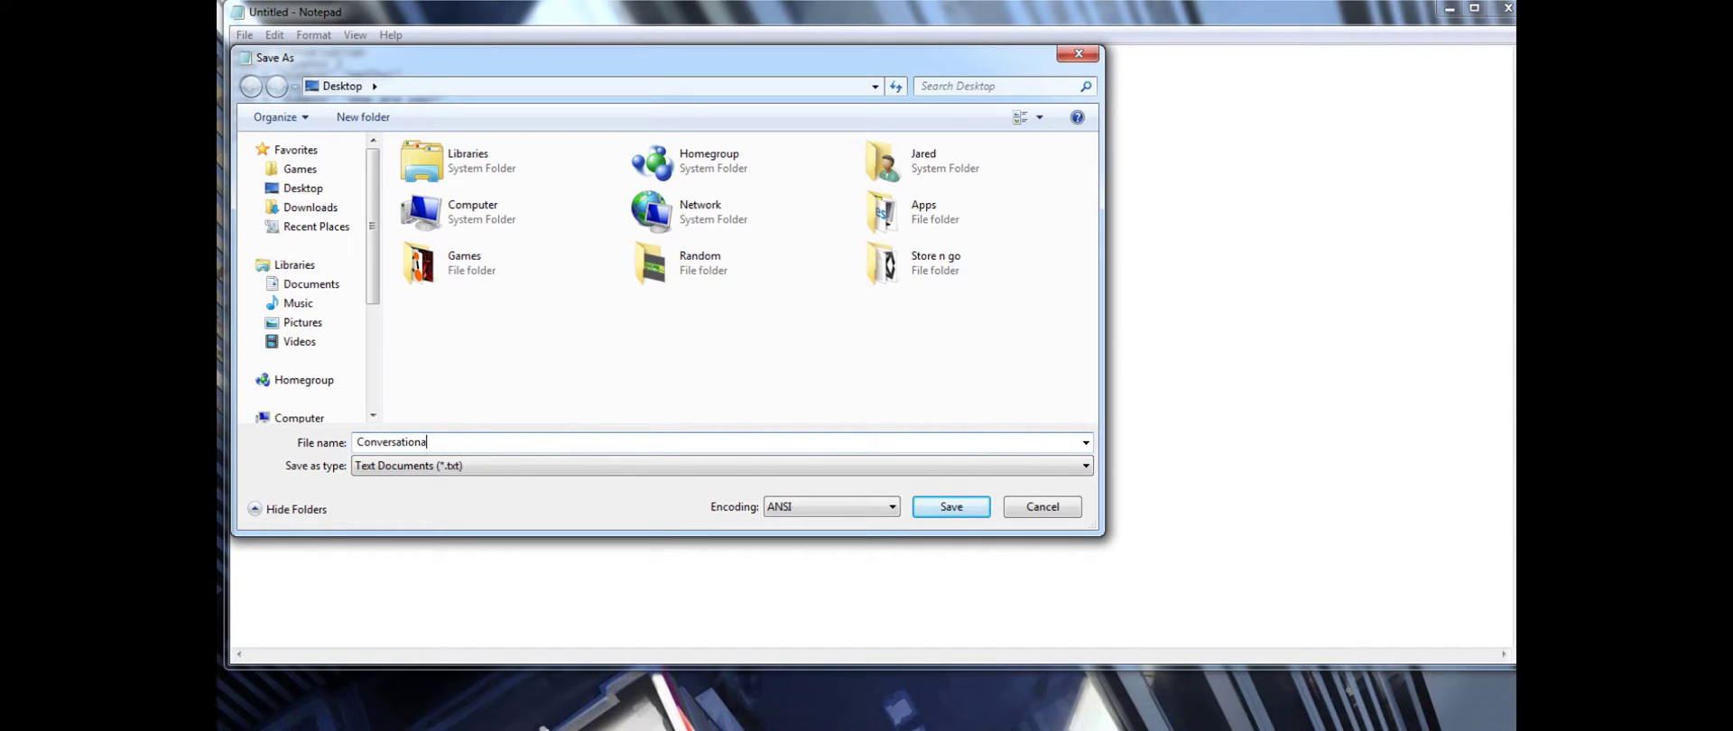
key("BackSpace")
left_click(975, 507)
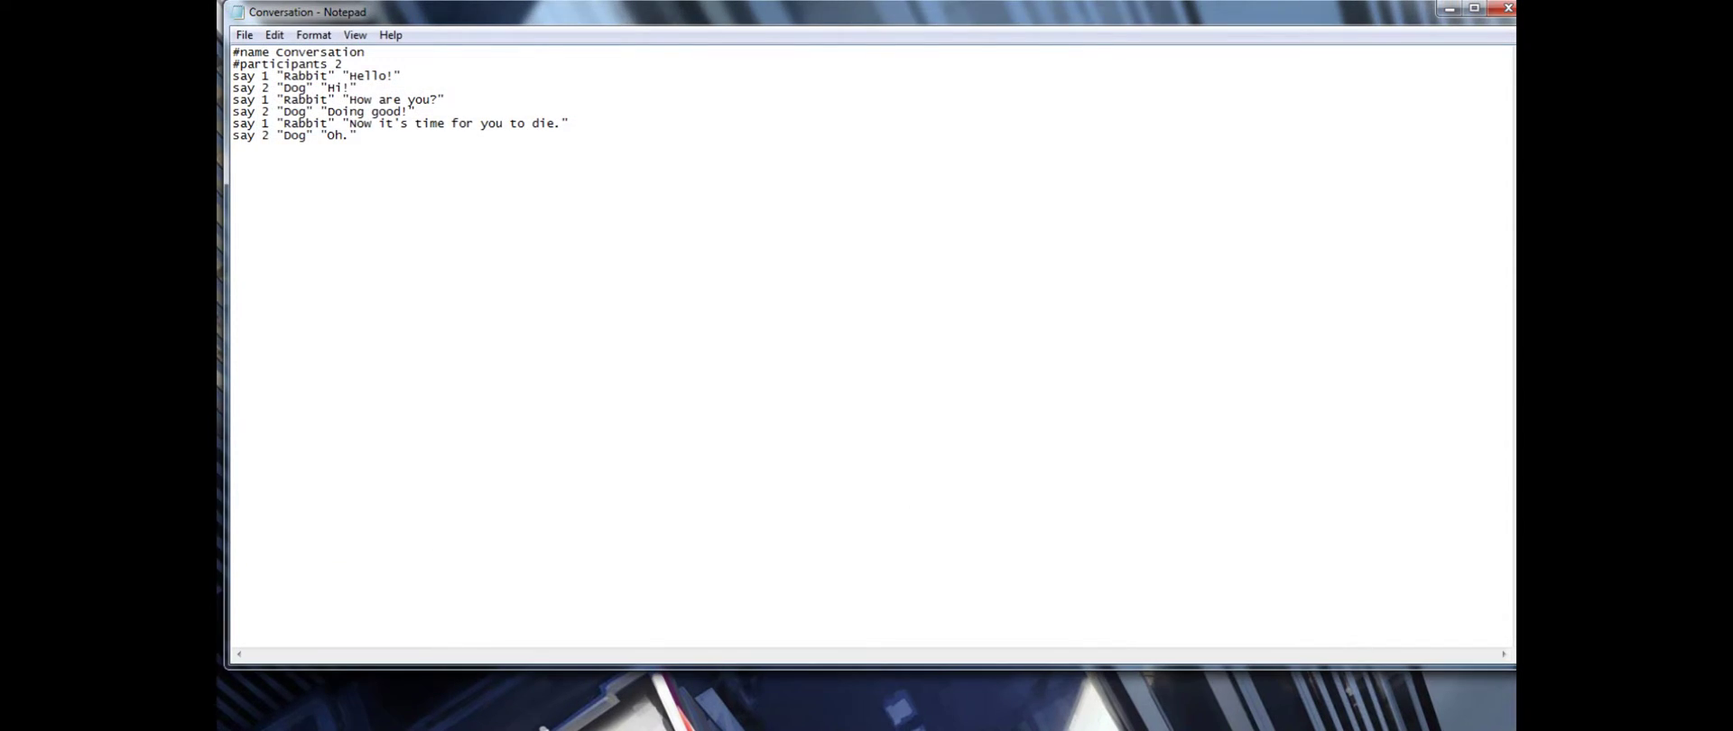
left_click(1507, 8)
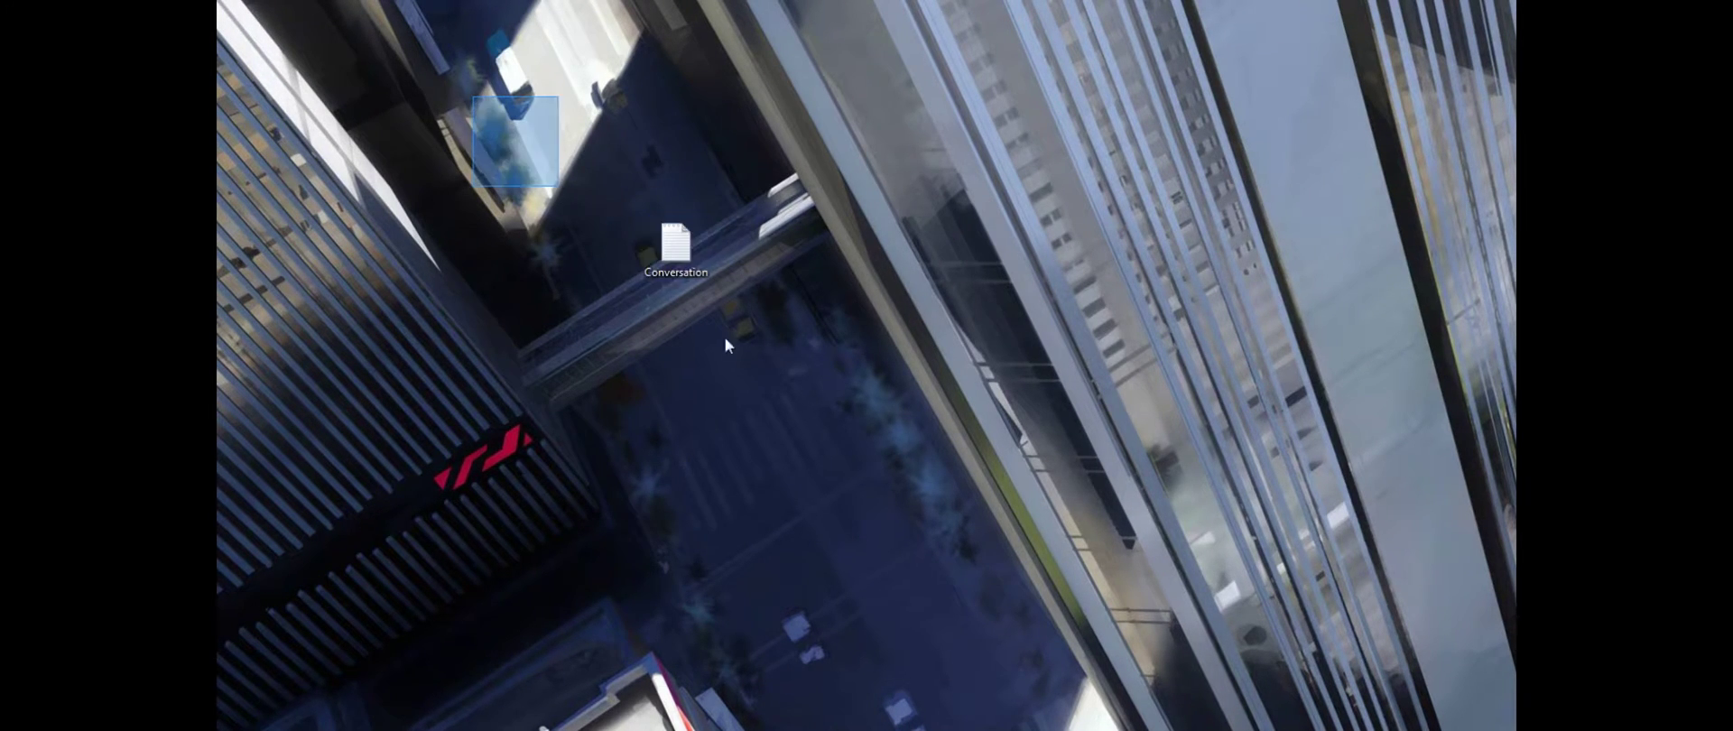
- Switch to the Overgrowth level editor and place a Dog character on the sand in front of the rabbit
left_click(883, 464)
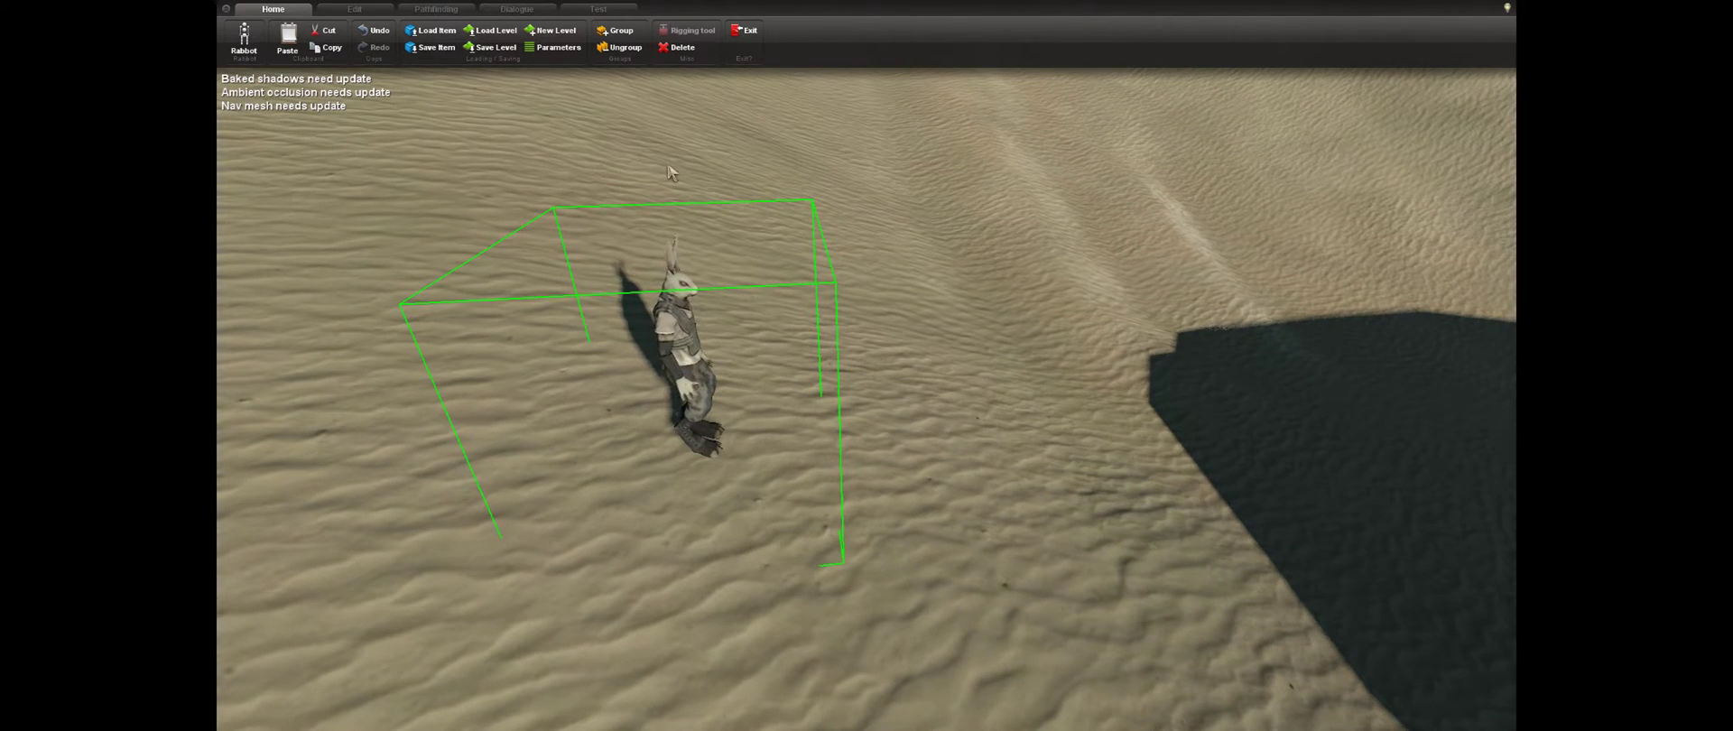
scroll(666, 164, "down", 2)
scroll(663, 163, "up", 3)
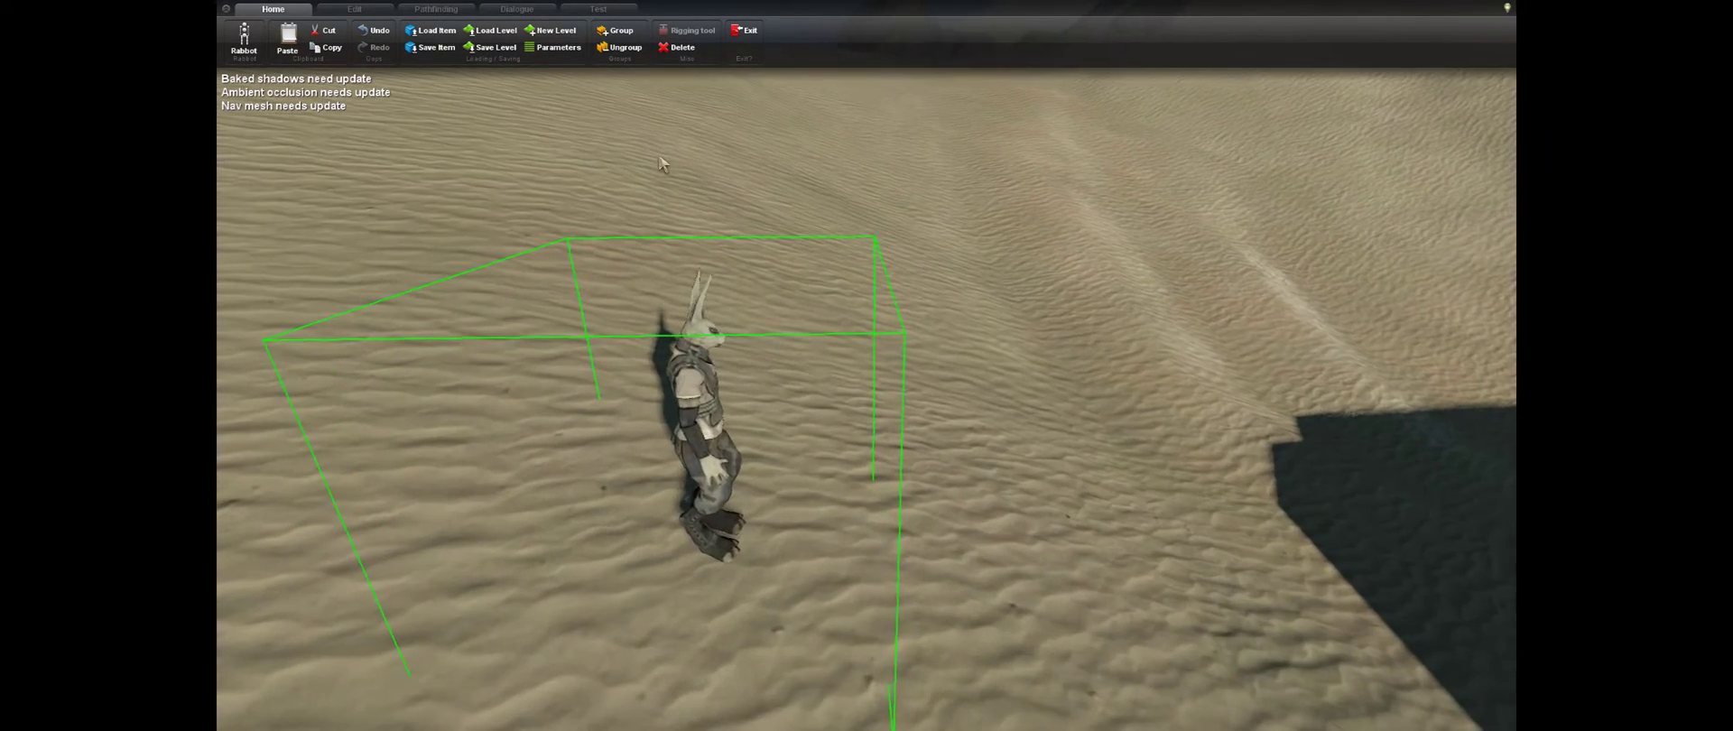
key("s")
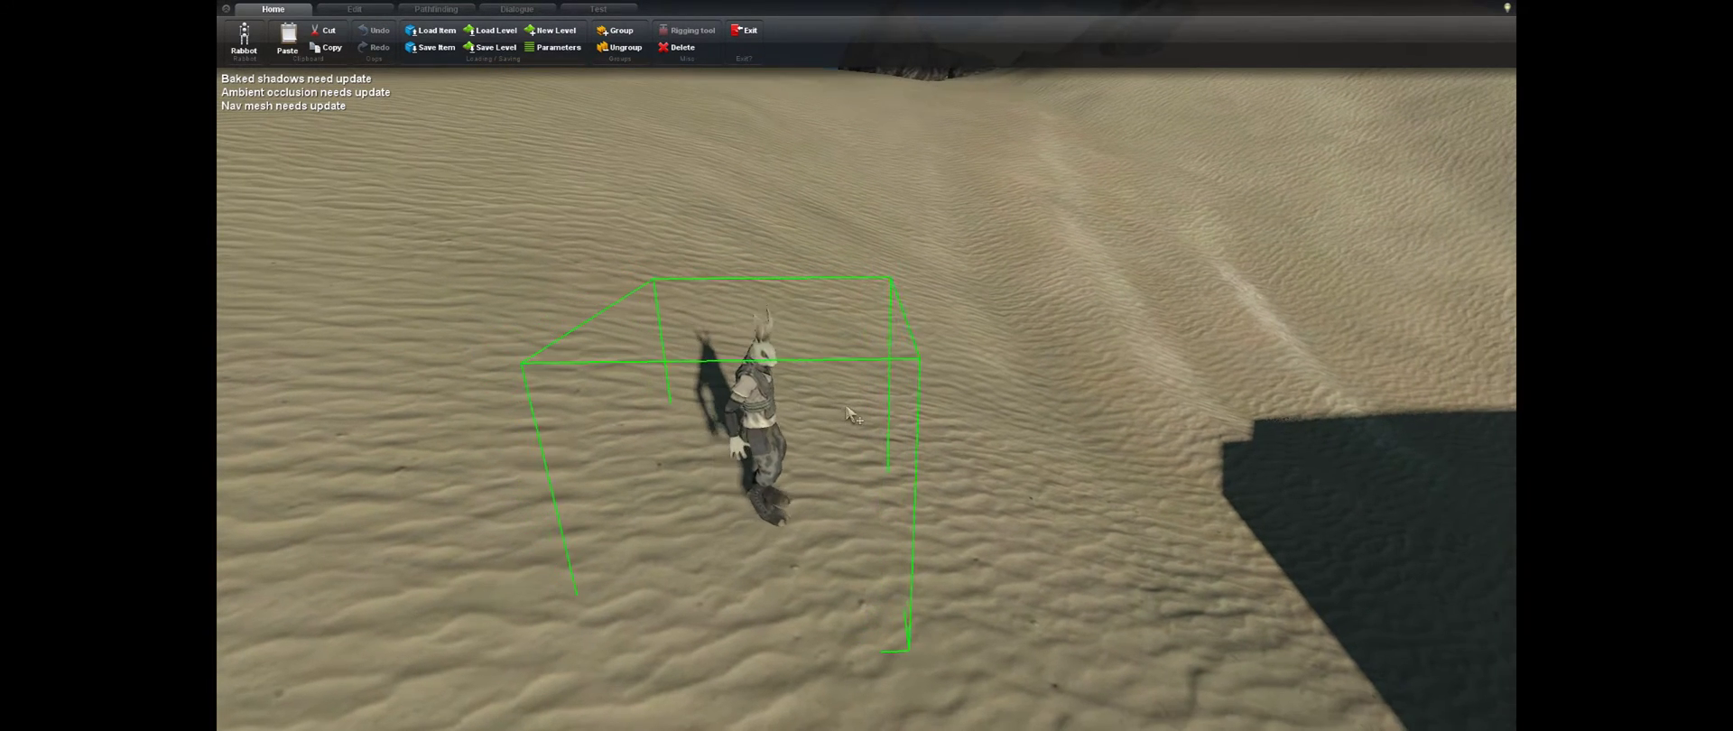
left_click_drag(847, 405, 831, 400)
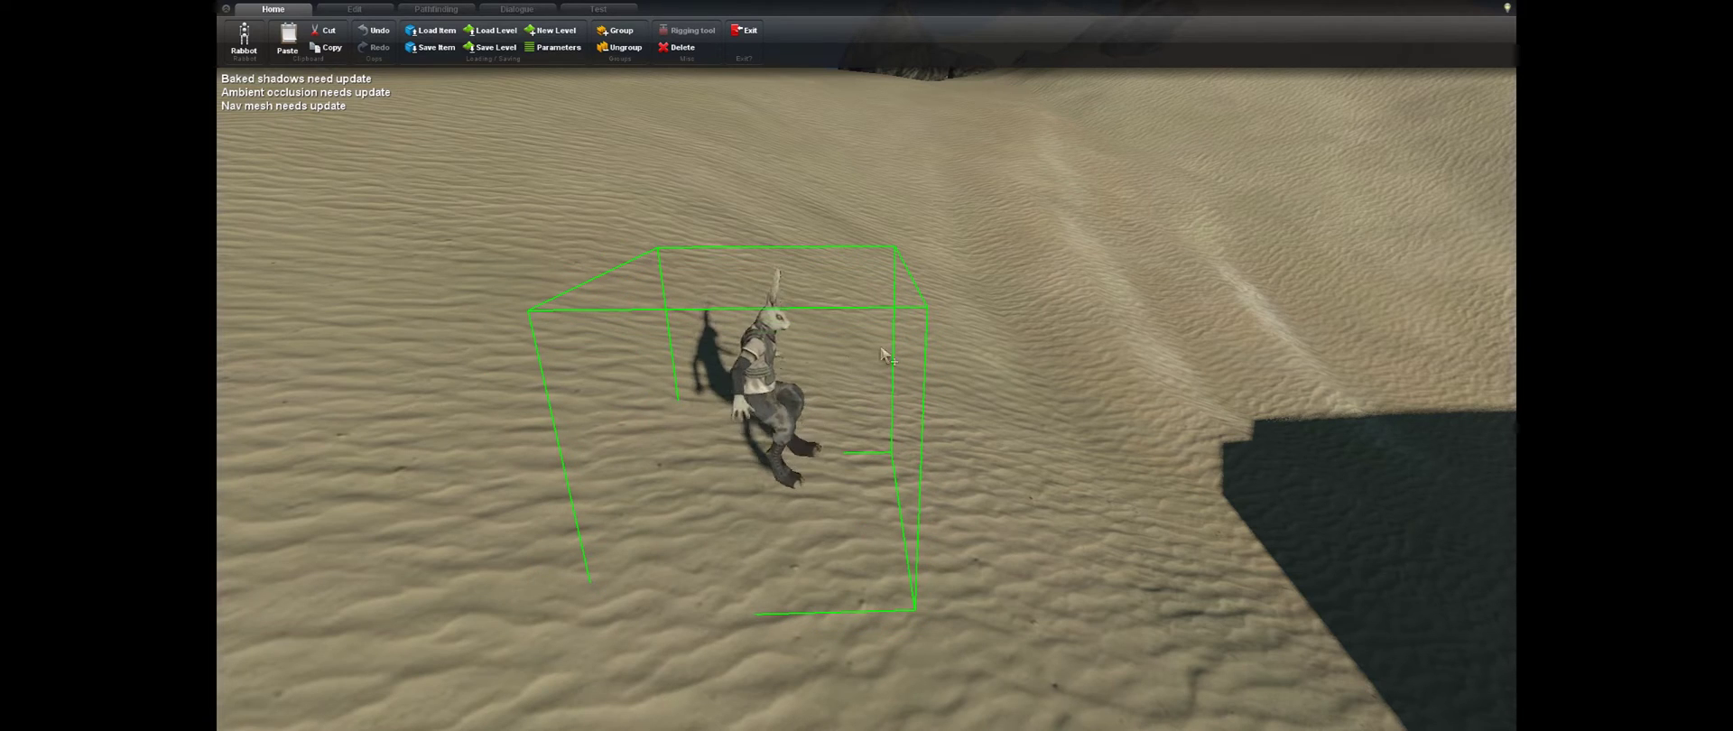
key("w")
key("s")
left_click_drag(999, 350, 1062, 329)
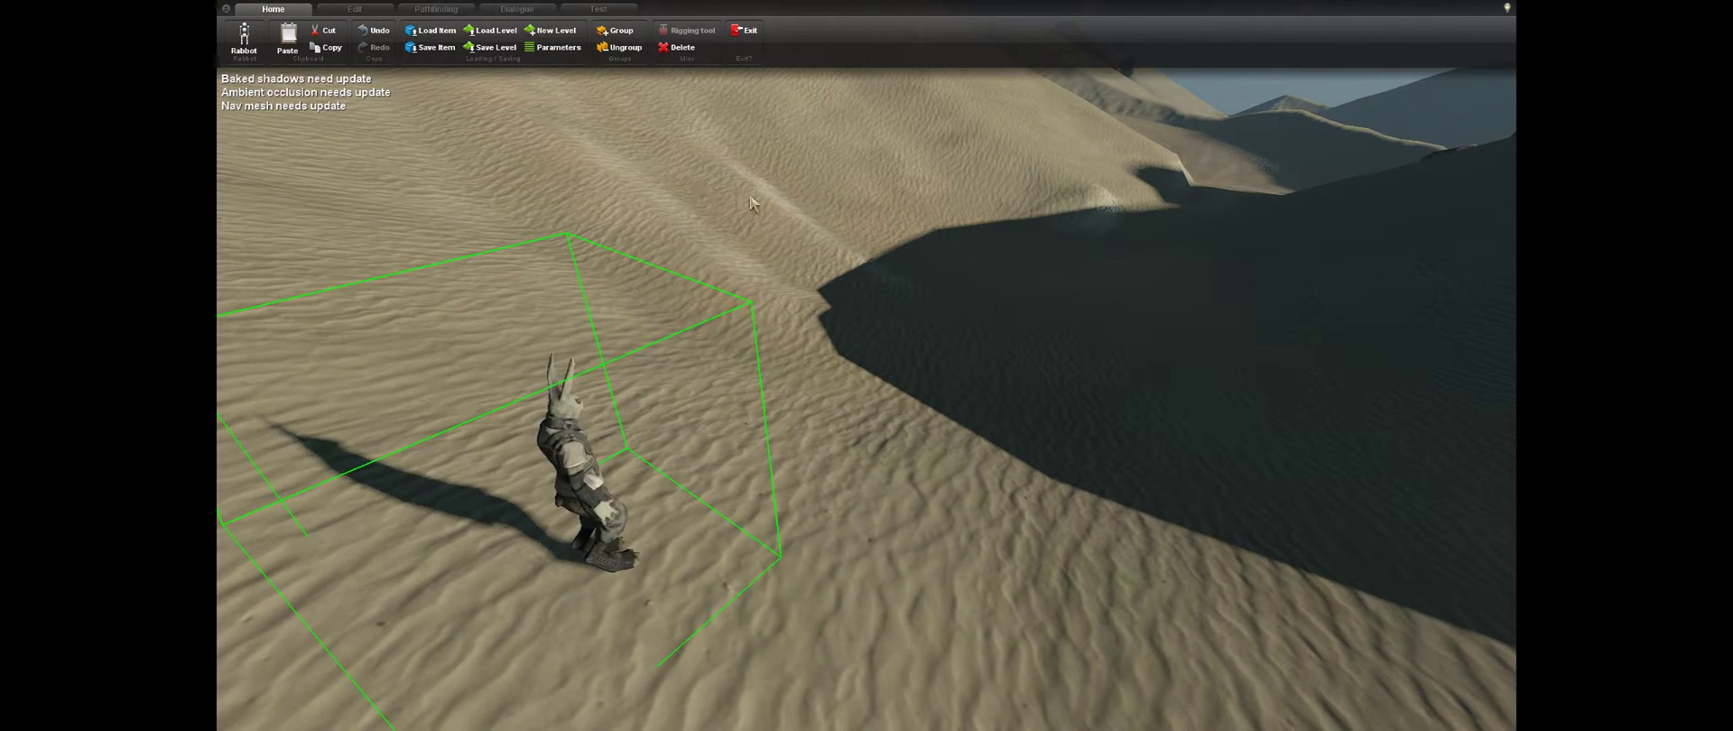
key("space")
left_click(795, 47)
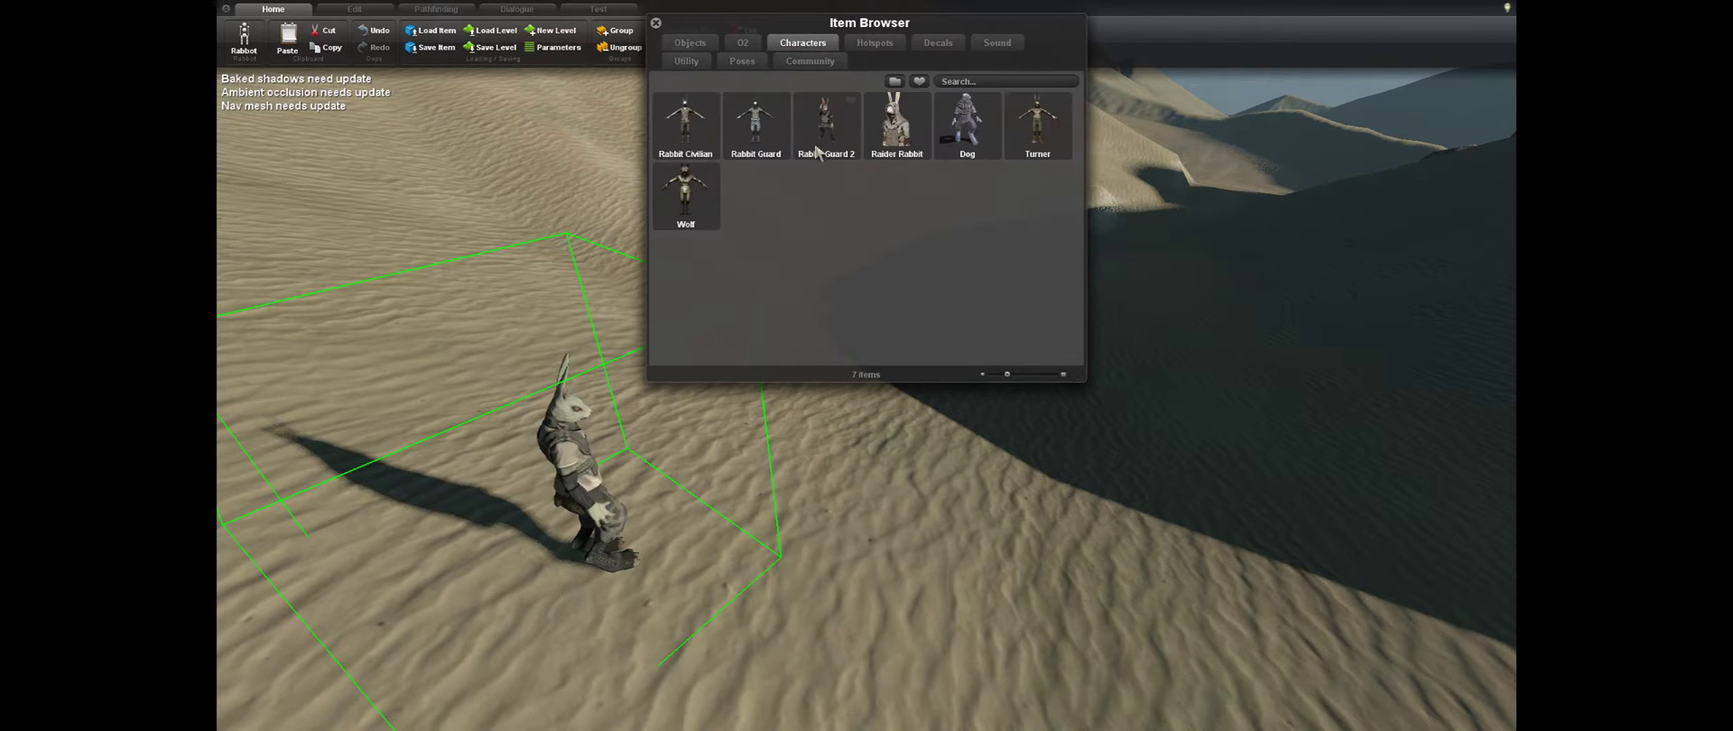
left_click(967, 126)
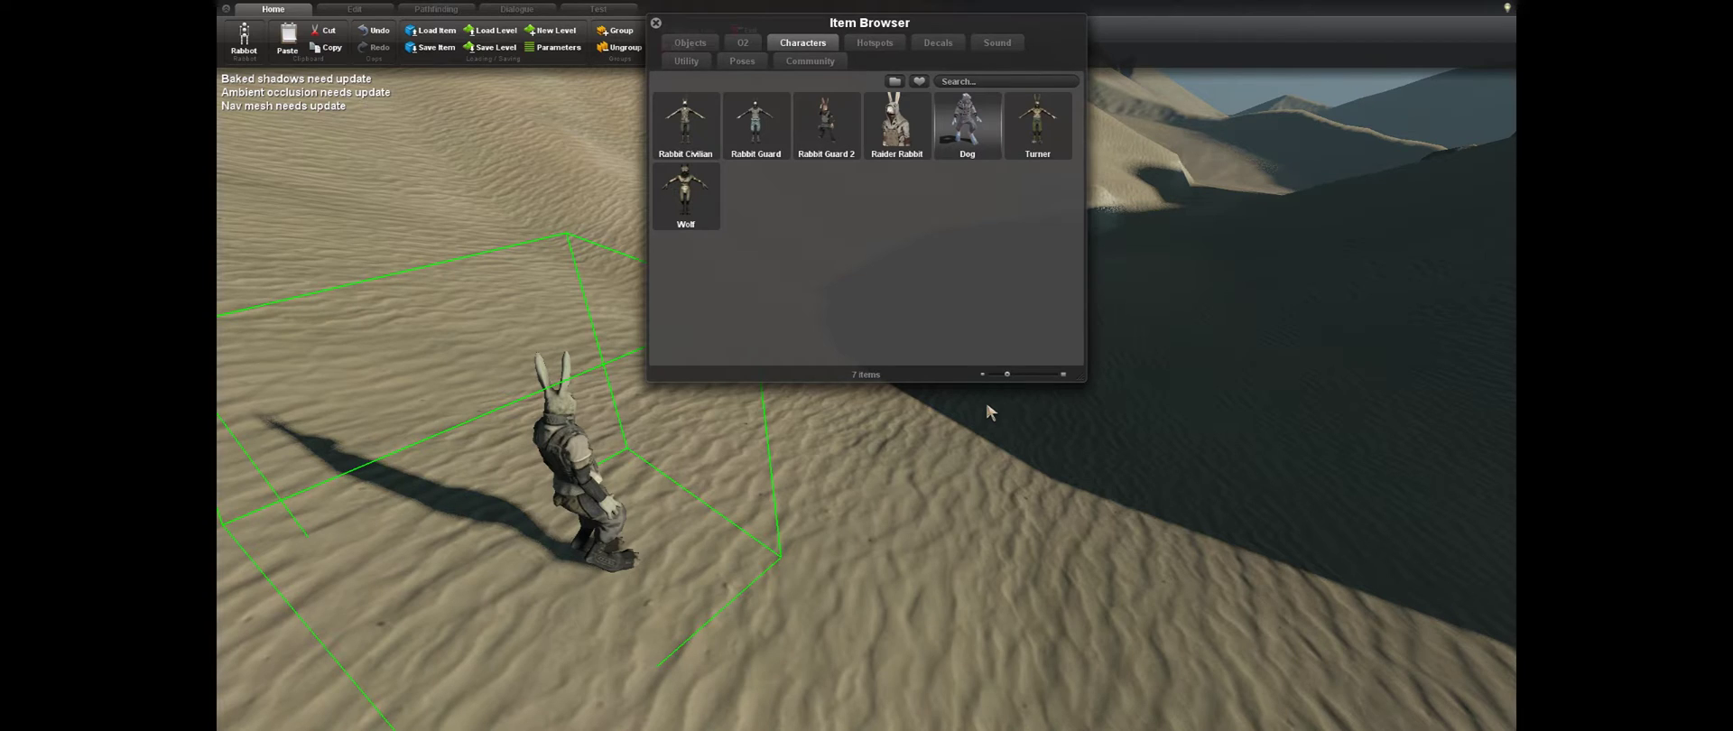
left_click(990, 412)
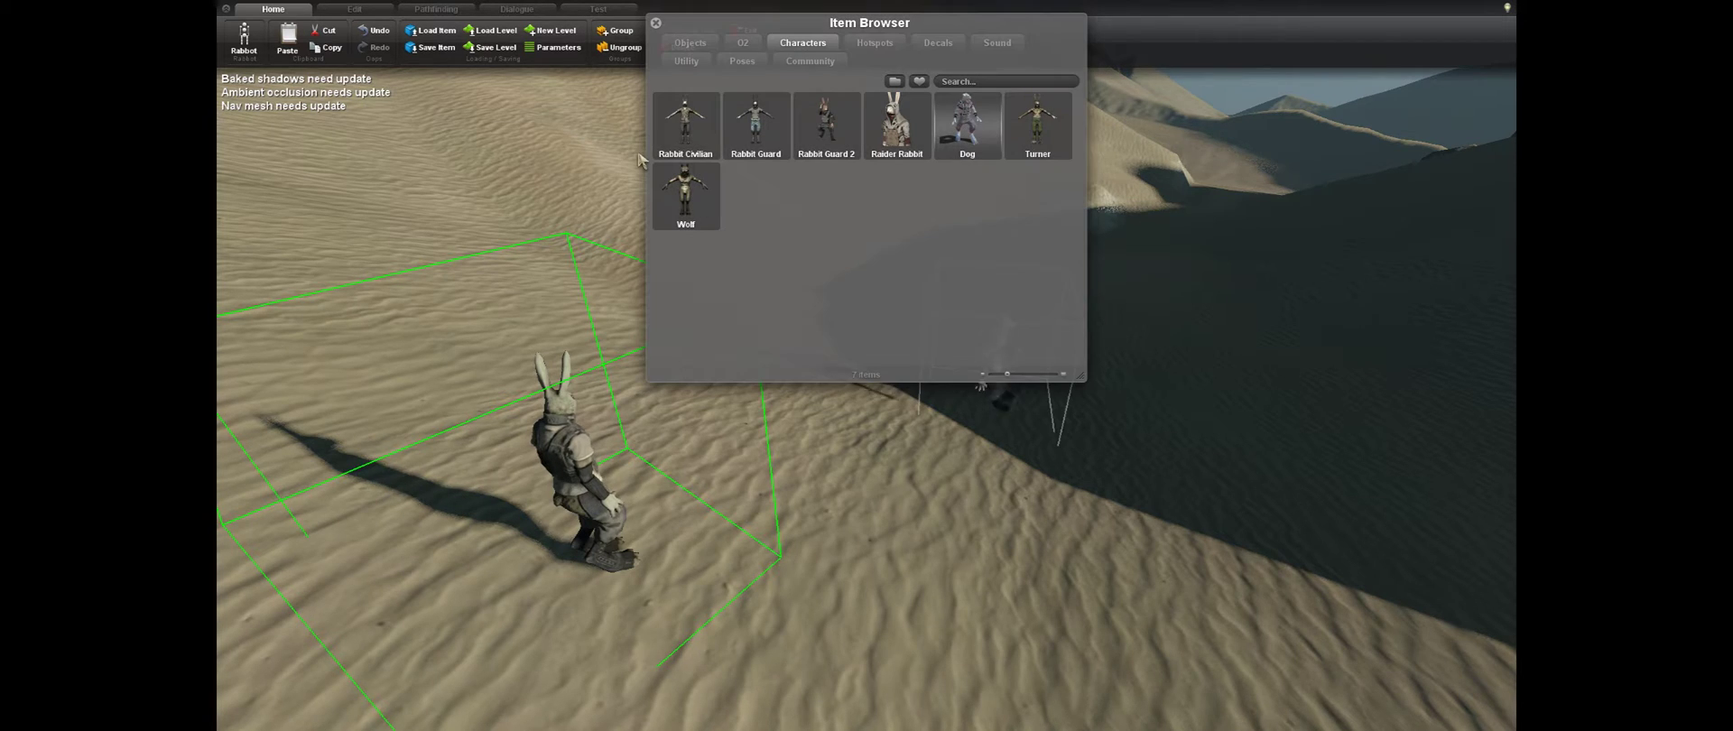
left_click(656, 22)
left_click(980, 336)
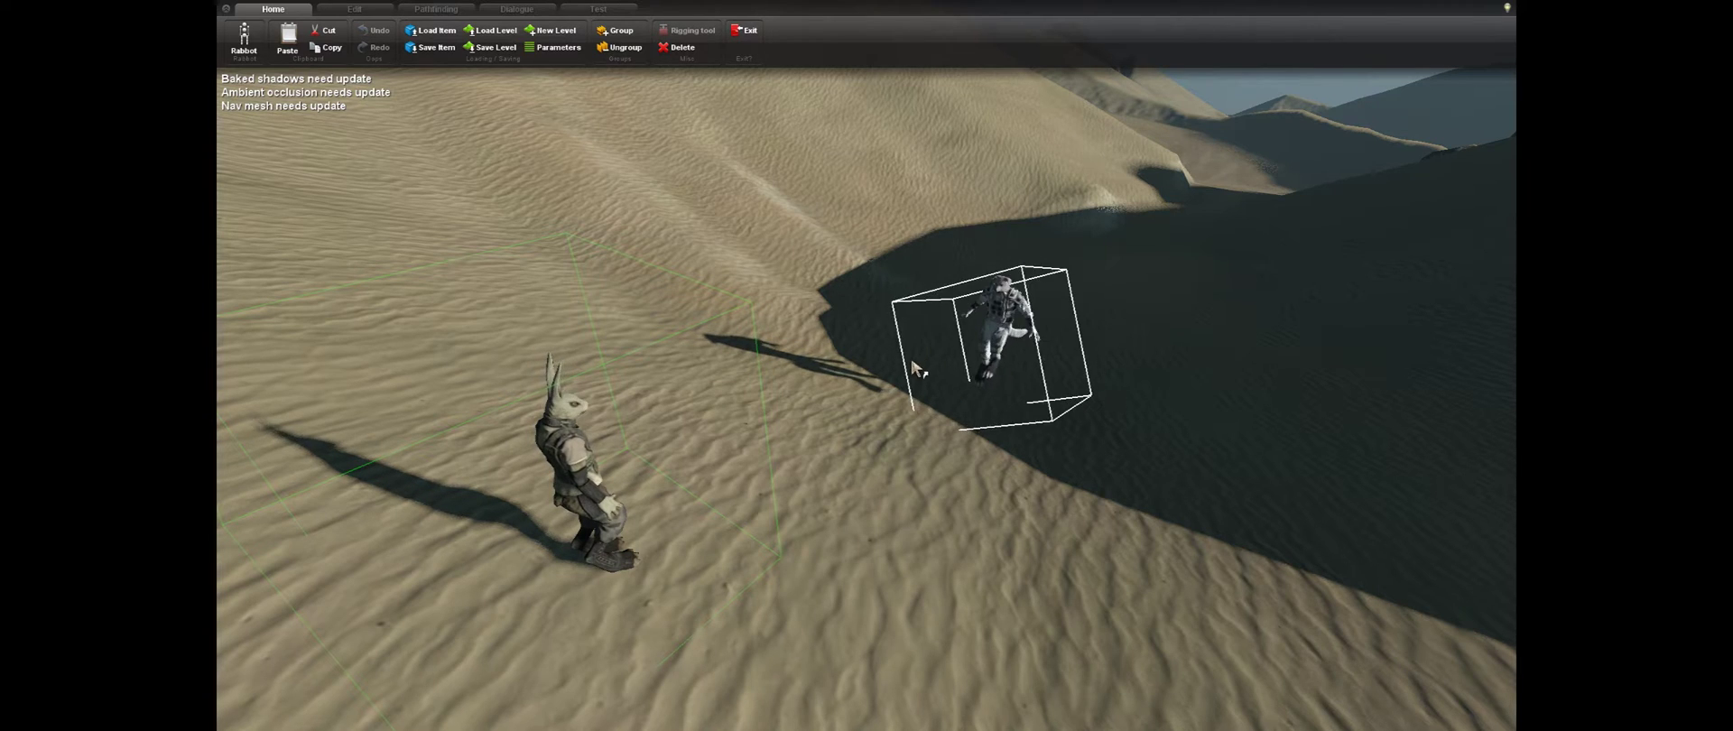
- Set the dog character's Teams parameter to "dog" and apply the change
double_click(1013, 344)
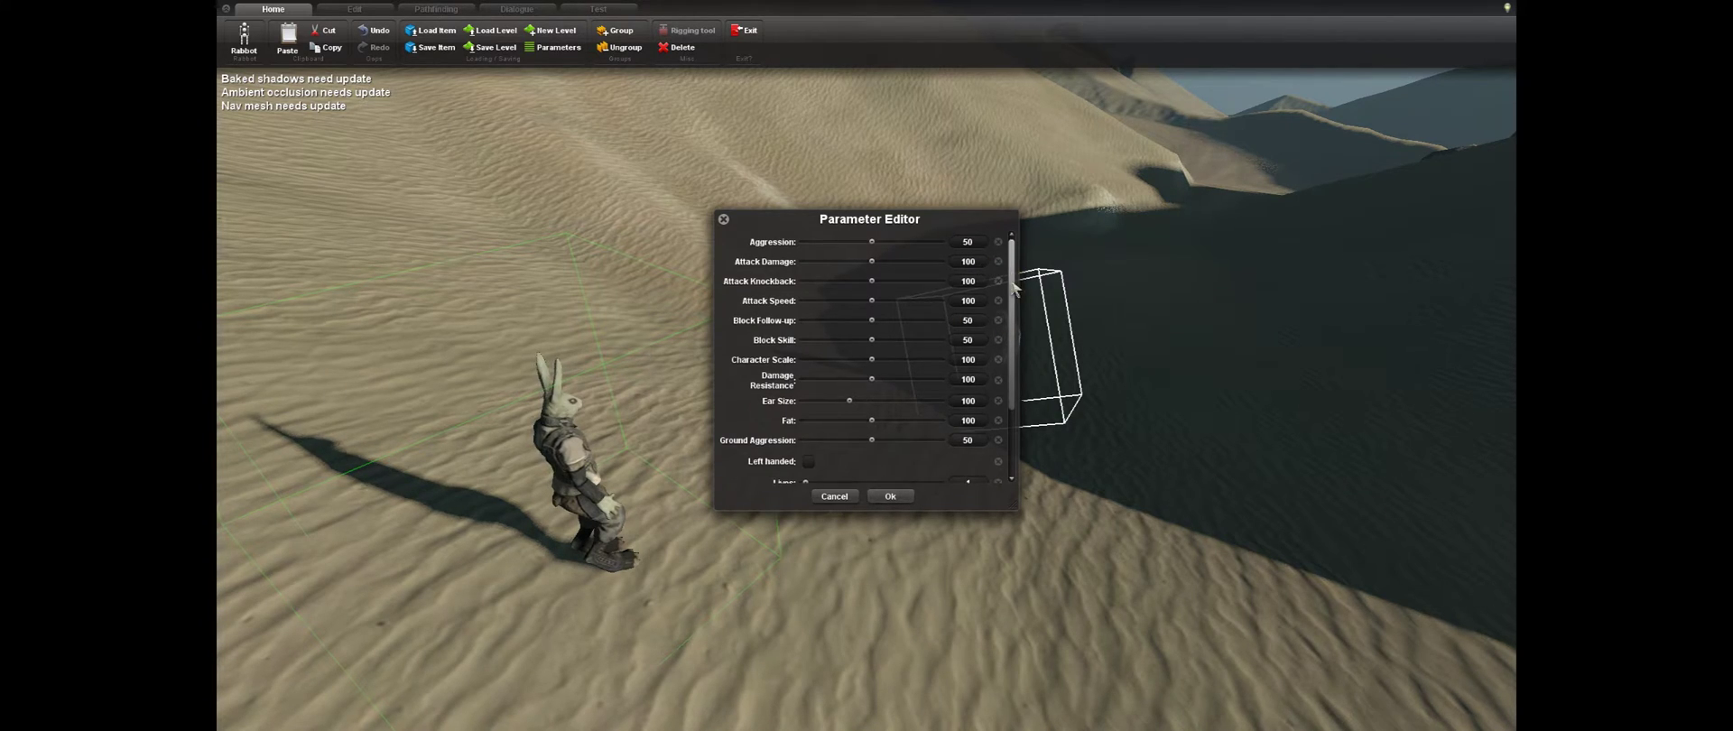
left_click_drag(1008, 268, 1012, 397)
left_click(887, 448)
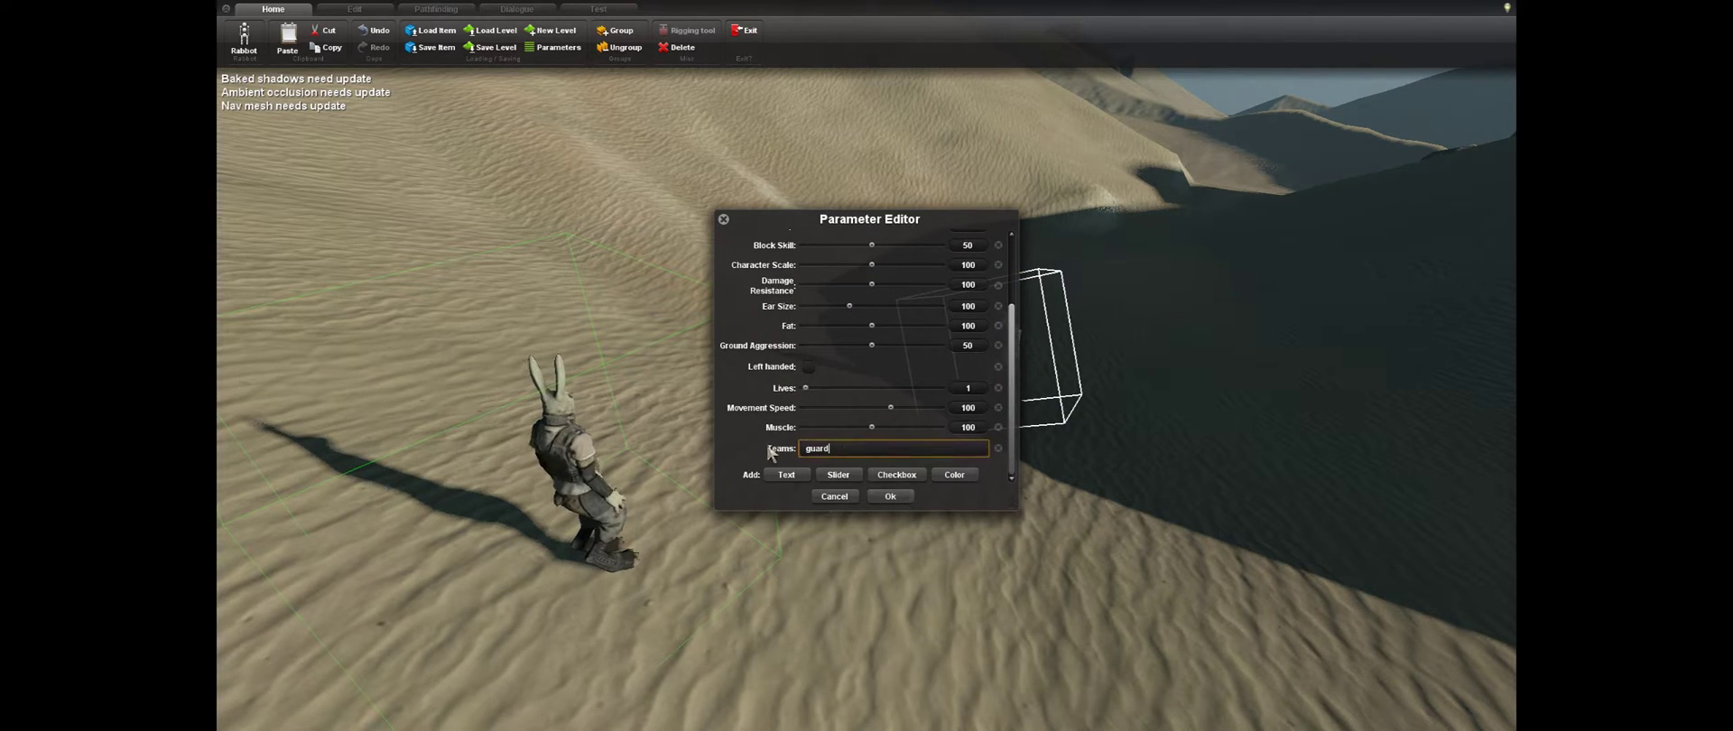
key("BackSpace")
key("BackSpace")
key("BackSpace")
key("BackSpace")
key("BackSpace")
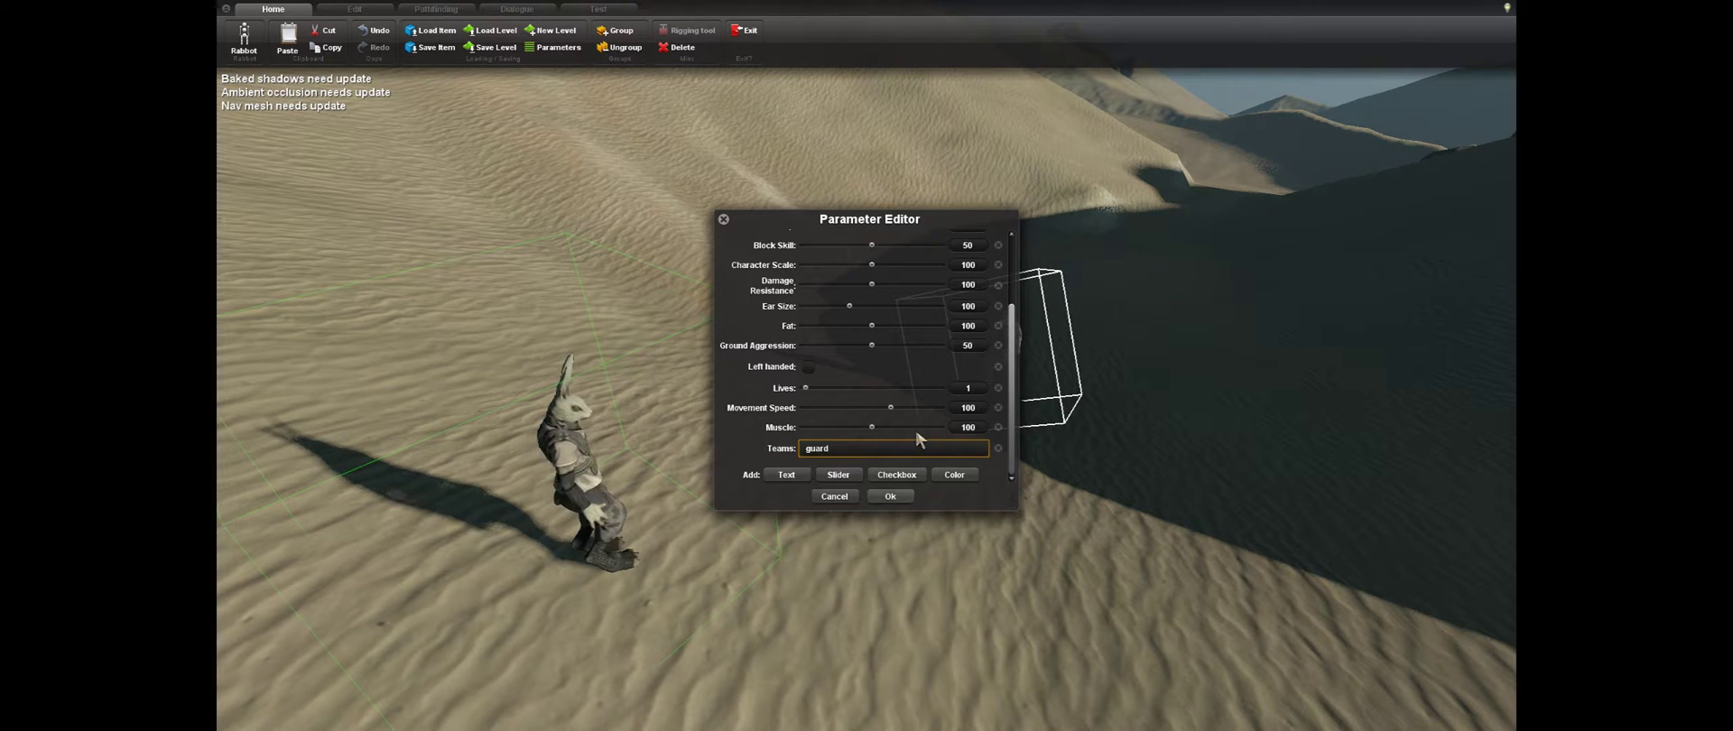
type("dog")
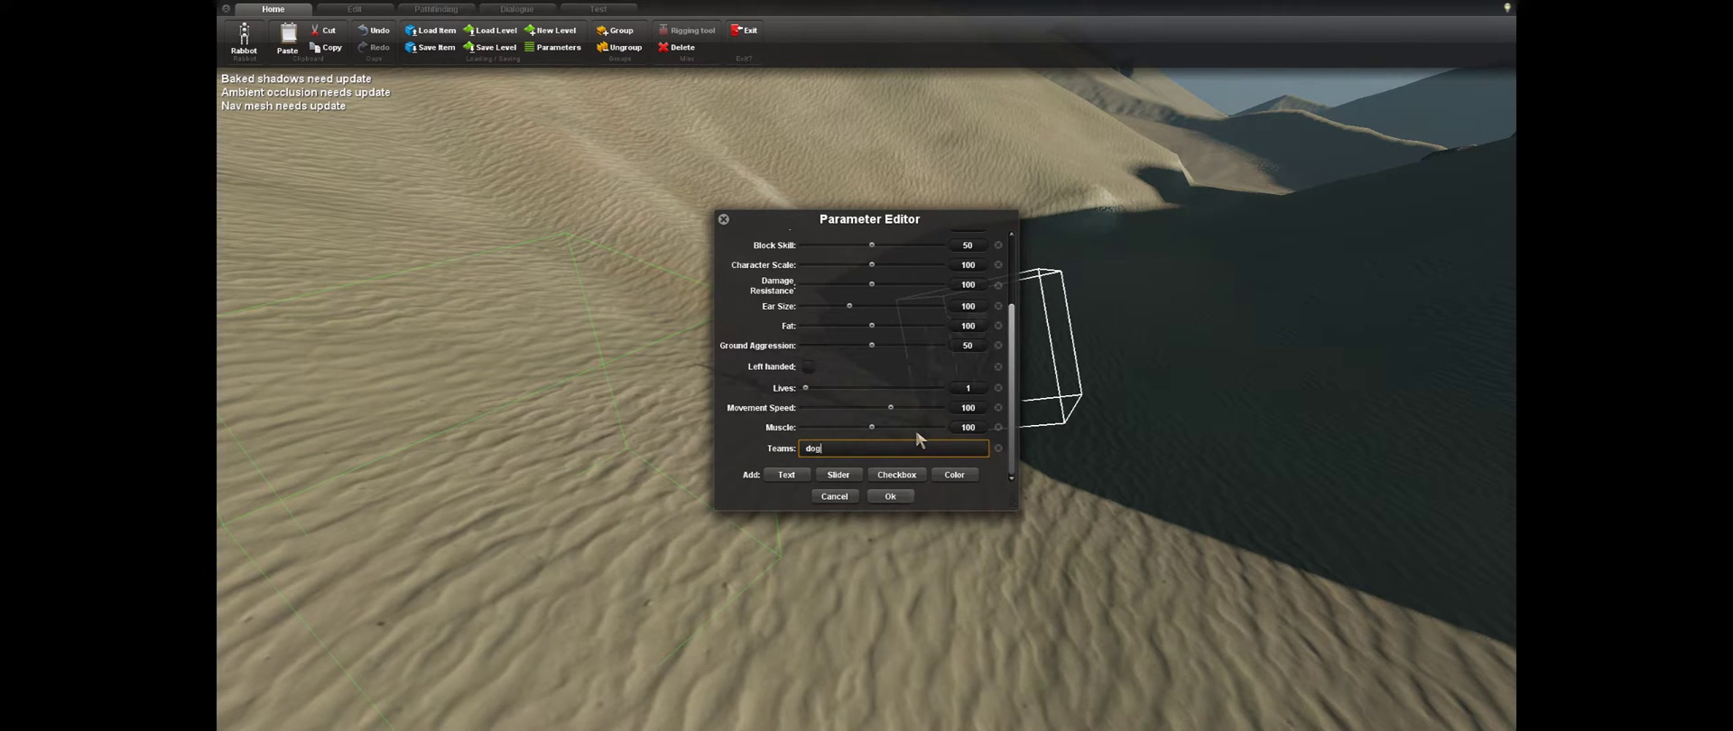
key("Return")
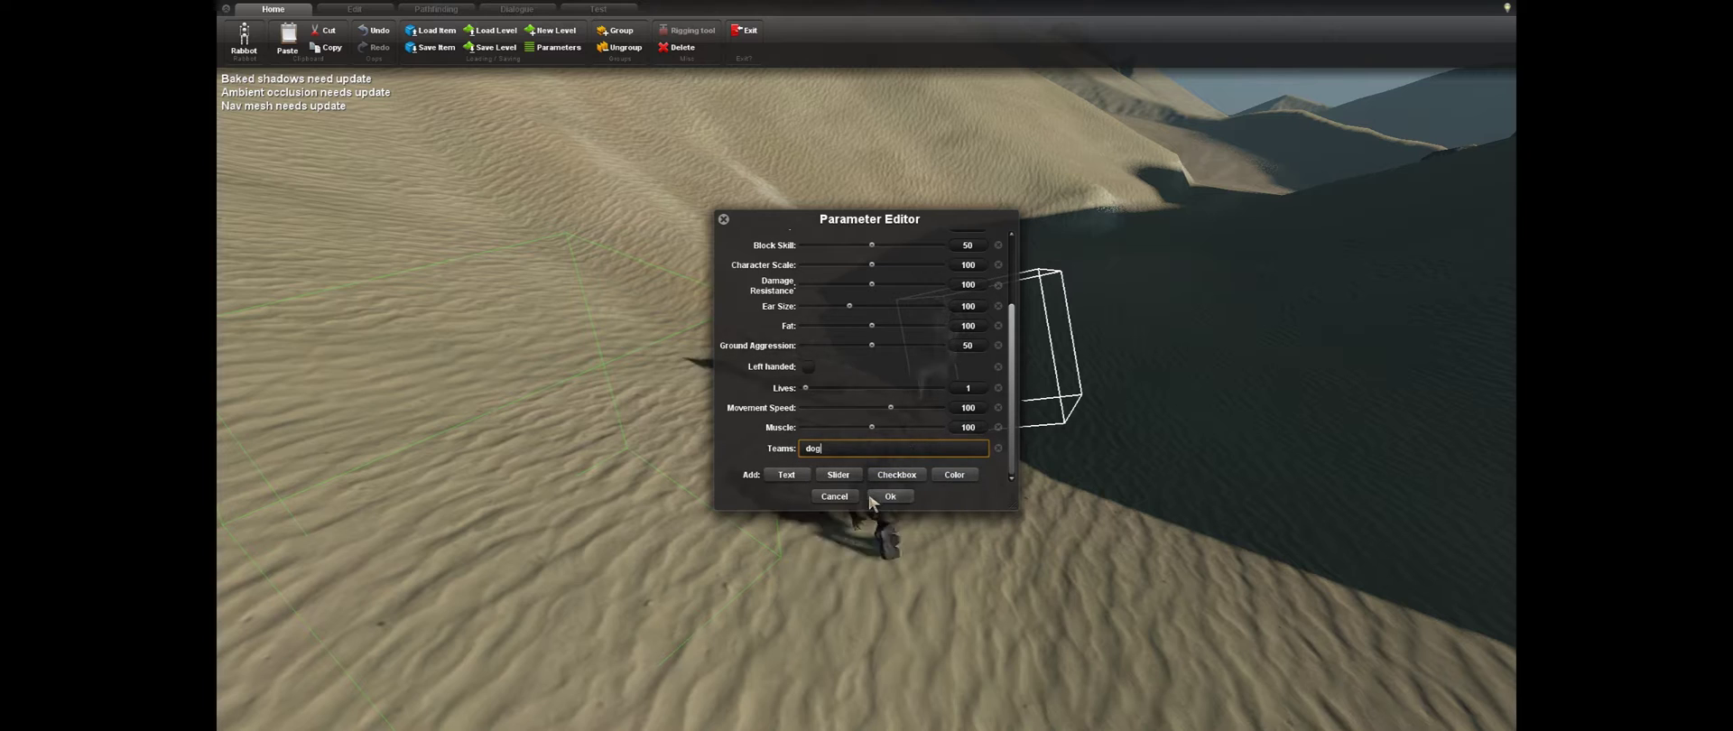
left_click(888, 496)
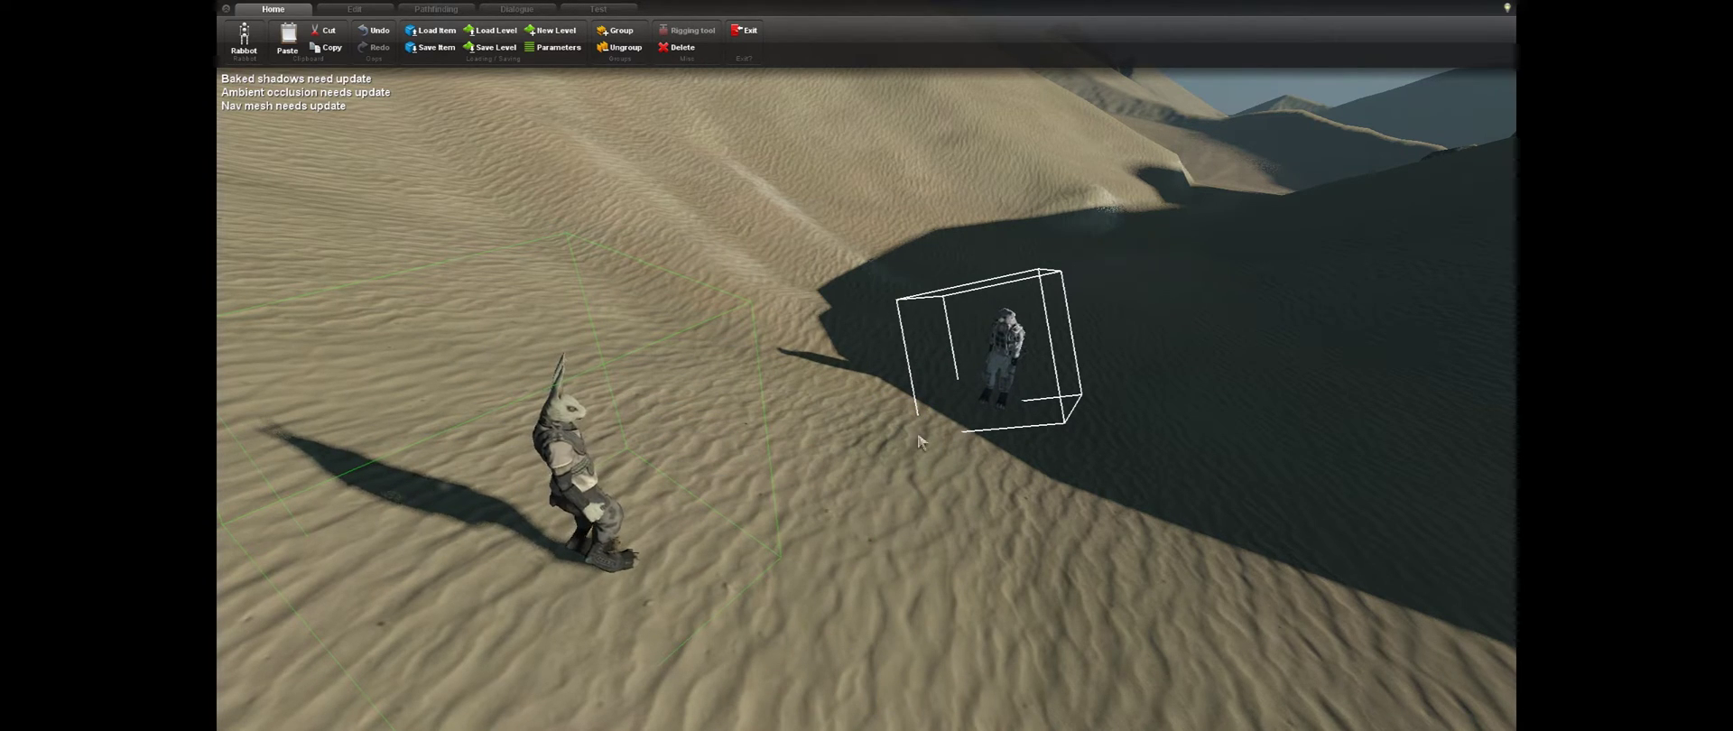
- Try out the level briefly in play mode as the rabbit, then return to the editor
left_click(258, 49)
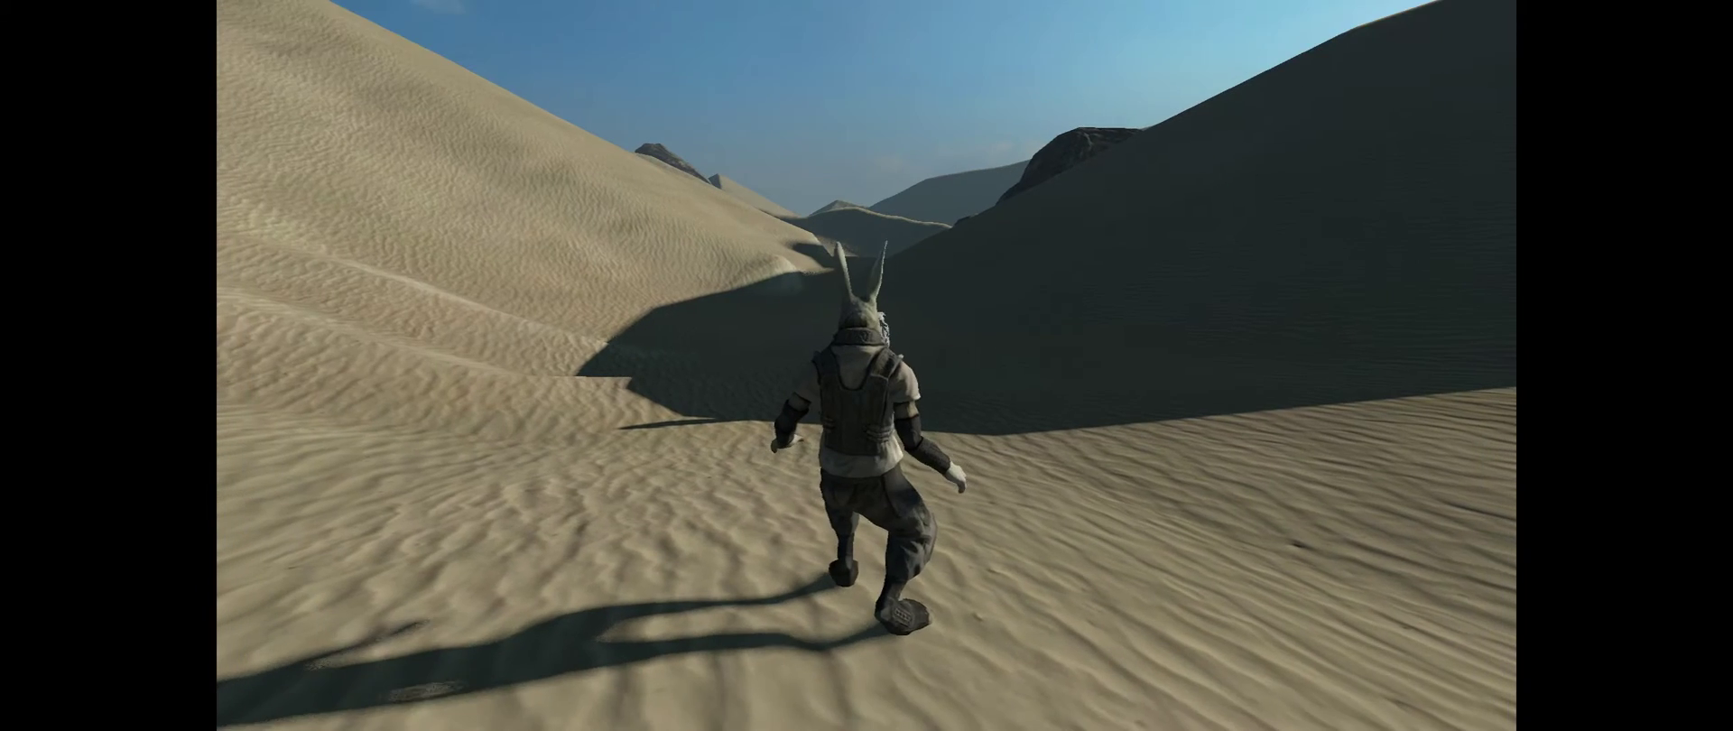
key("Tab")
key("Escape")
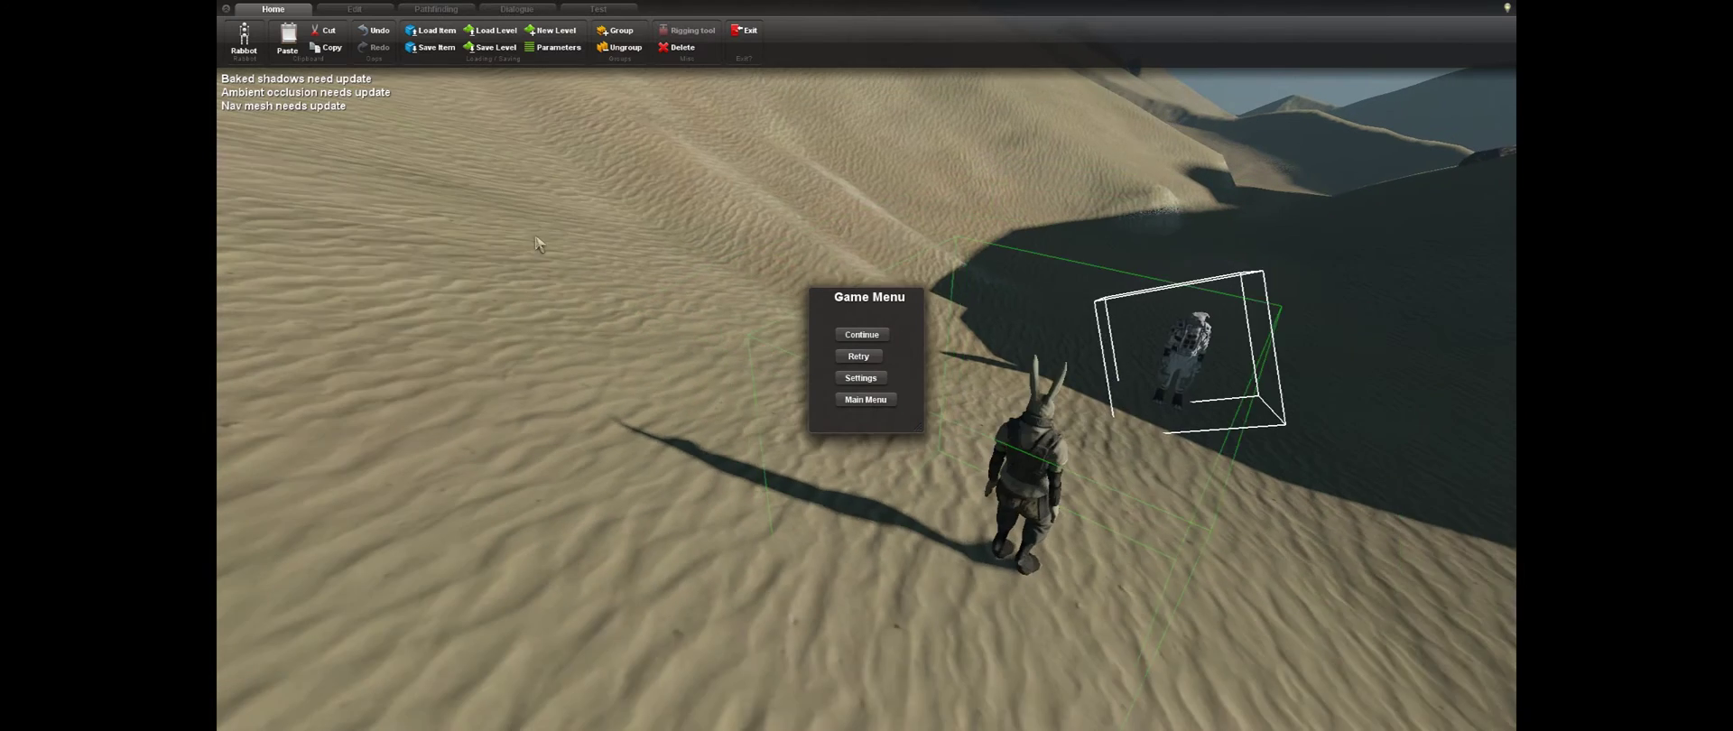
left_click(861, 334)
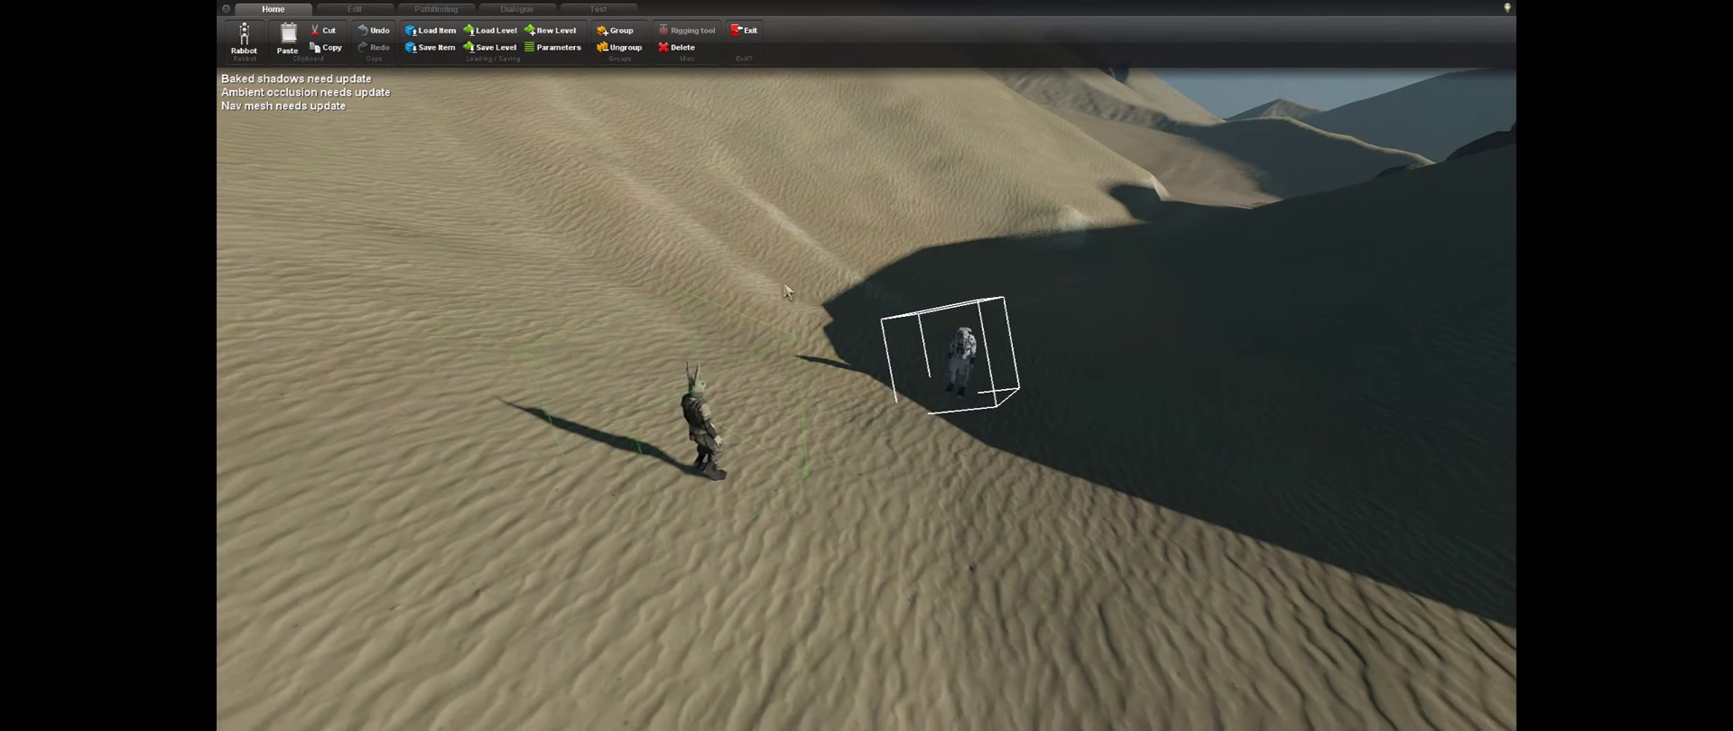
- Load the Conversation dialogue into the level as a dialogue object on the sand near the rabbit and dog
left_click(506, 11)
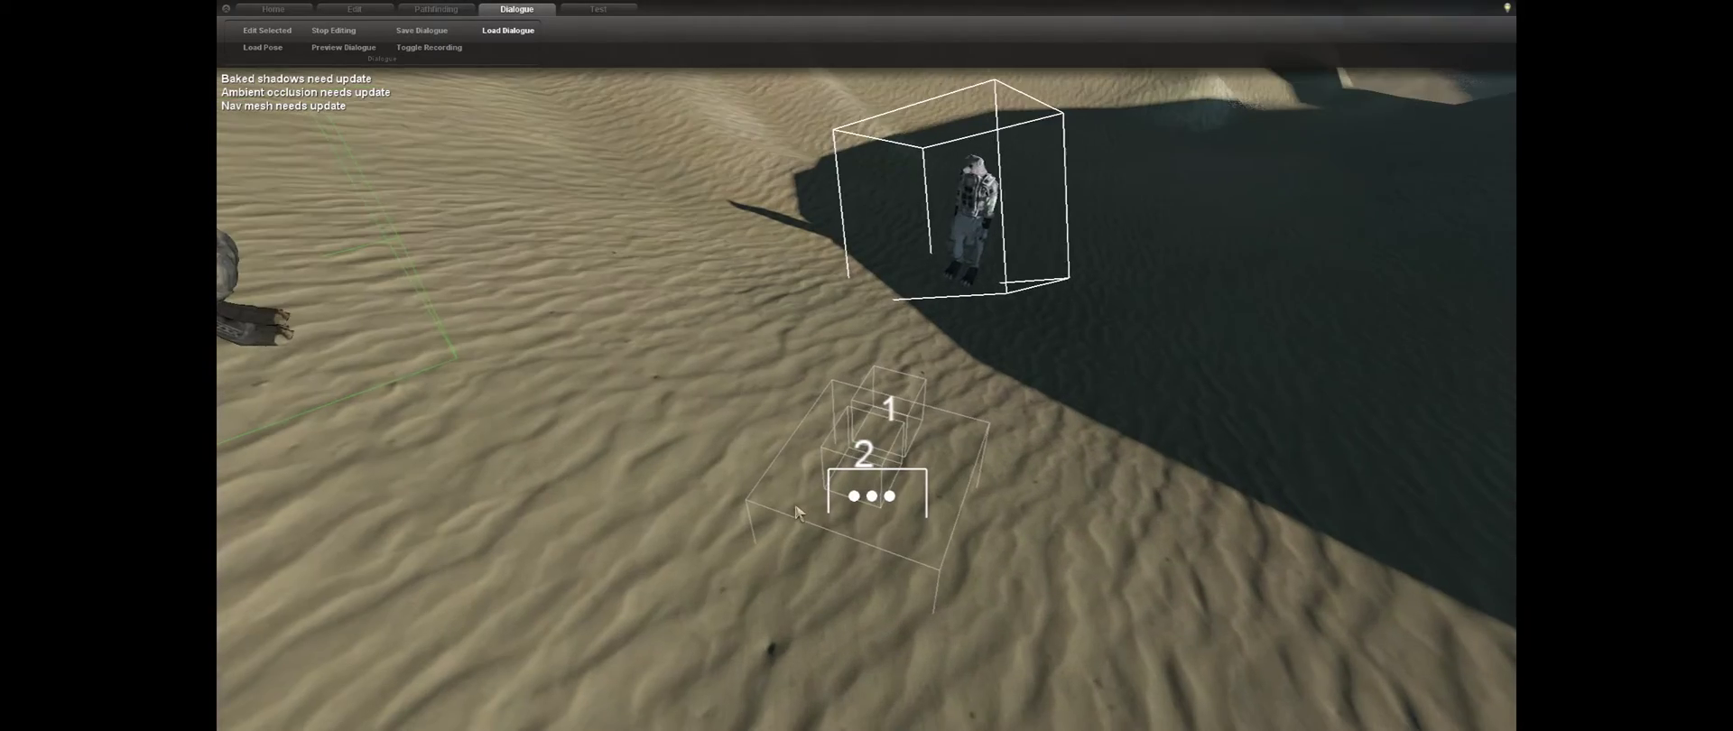
key("s")
key("w")
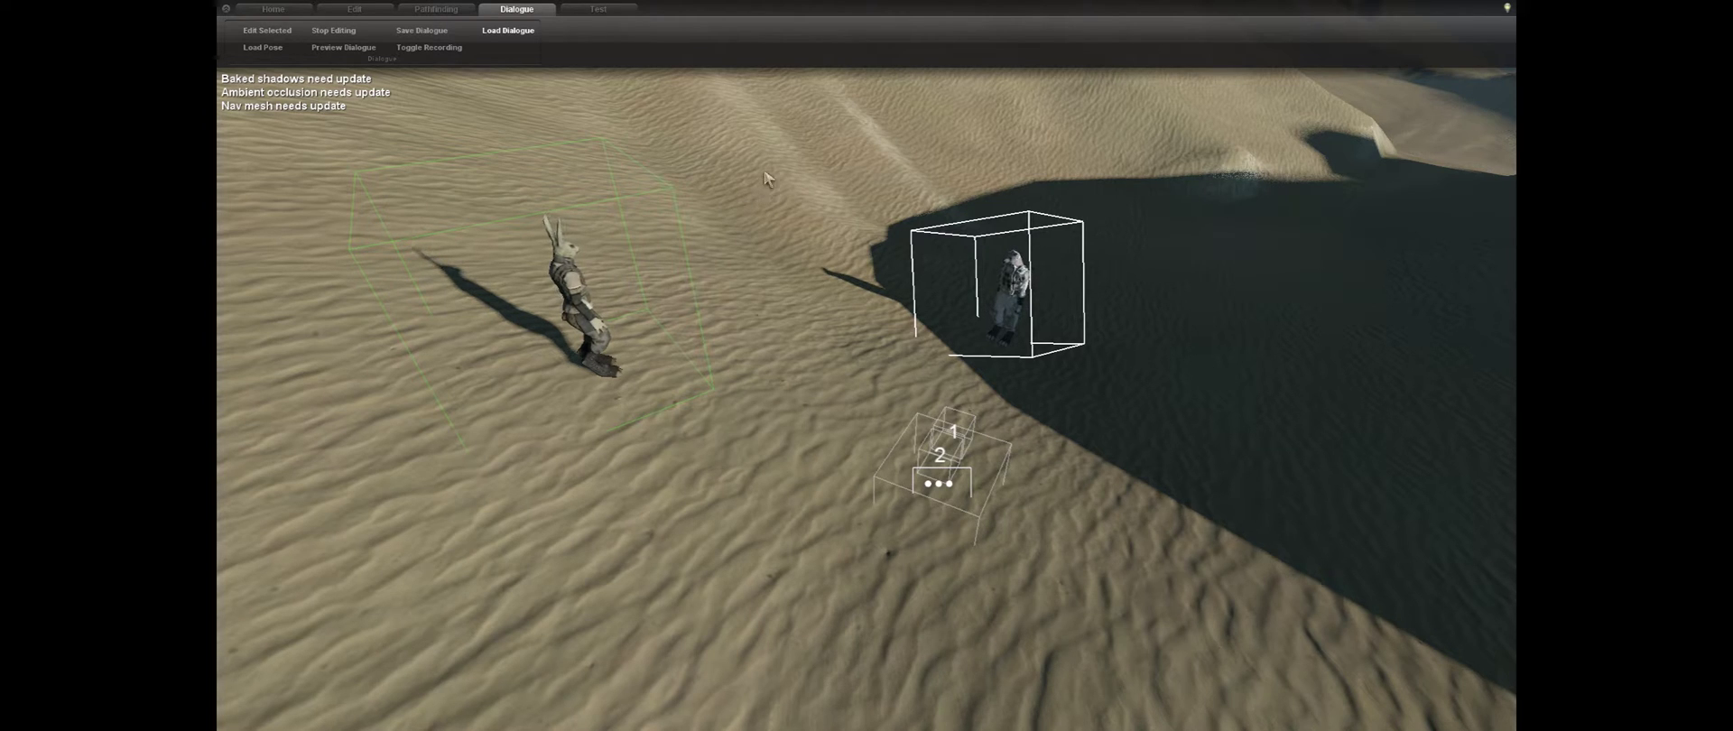
- Connect participant marker 1 of the dialogue object to the rabbit character
mouse_move(752, 231)
left_mouse_down()
mouse_move(760, 218)
mouse_move(763, 239)
left_mouse_up()
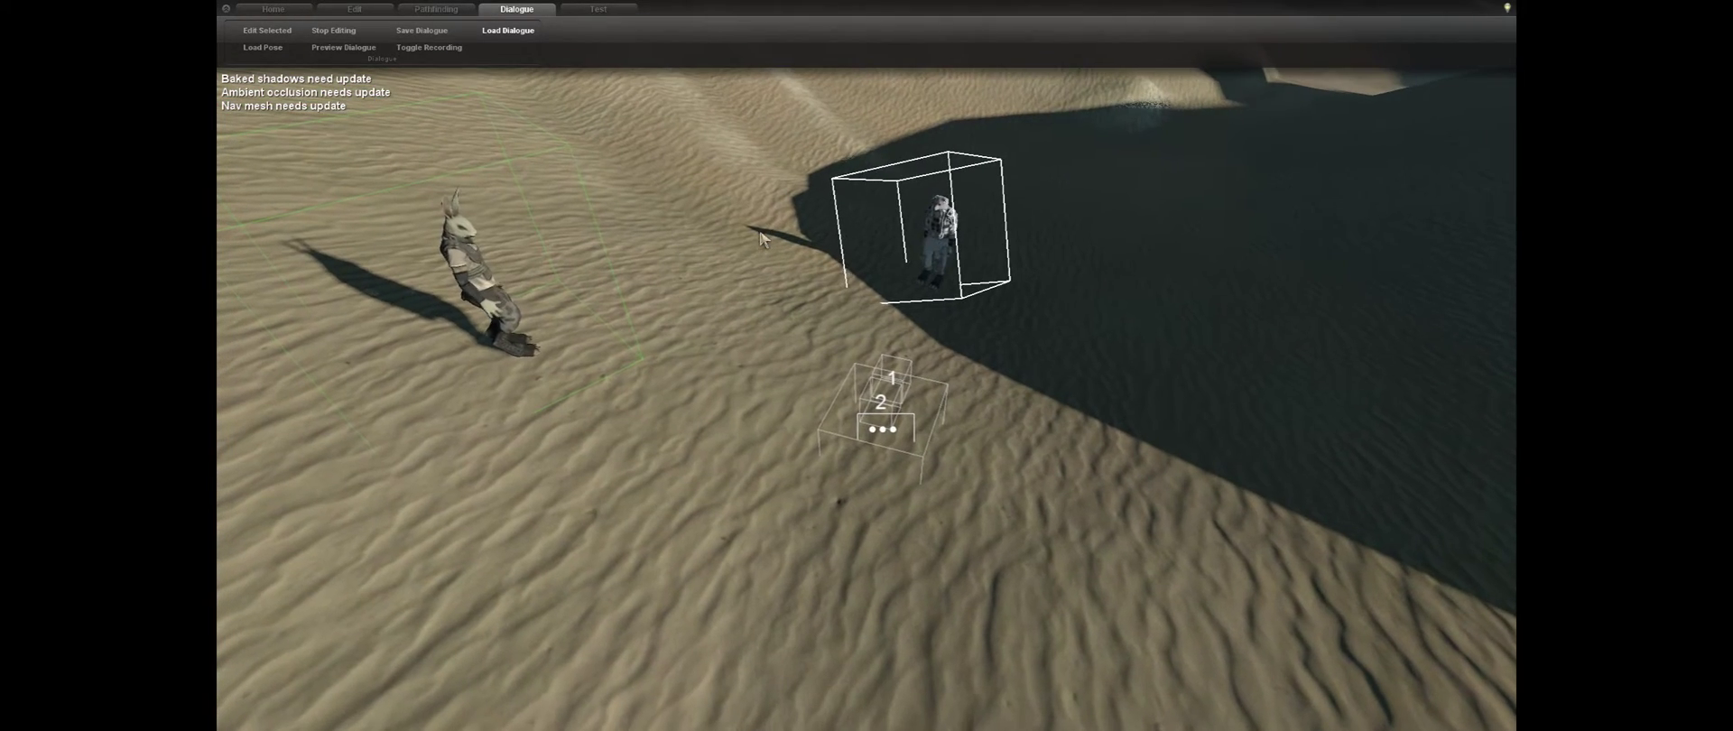
left_click_drag(722, 311, 763, 431)
left_click(762, 432)
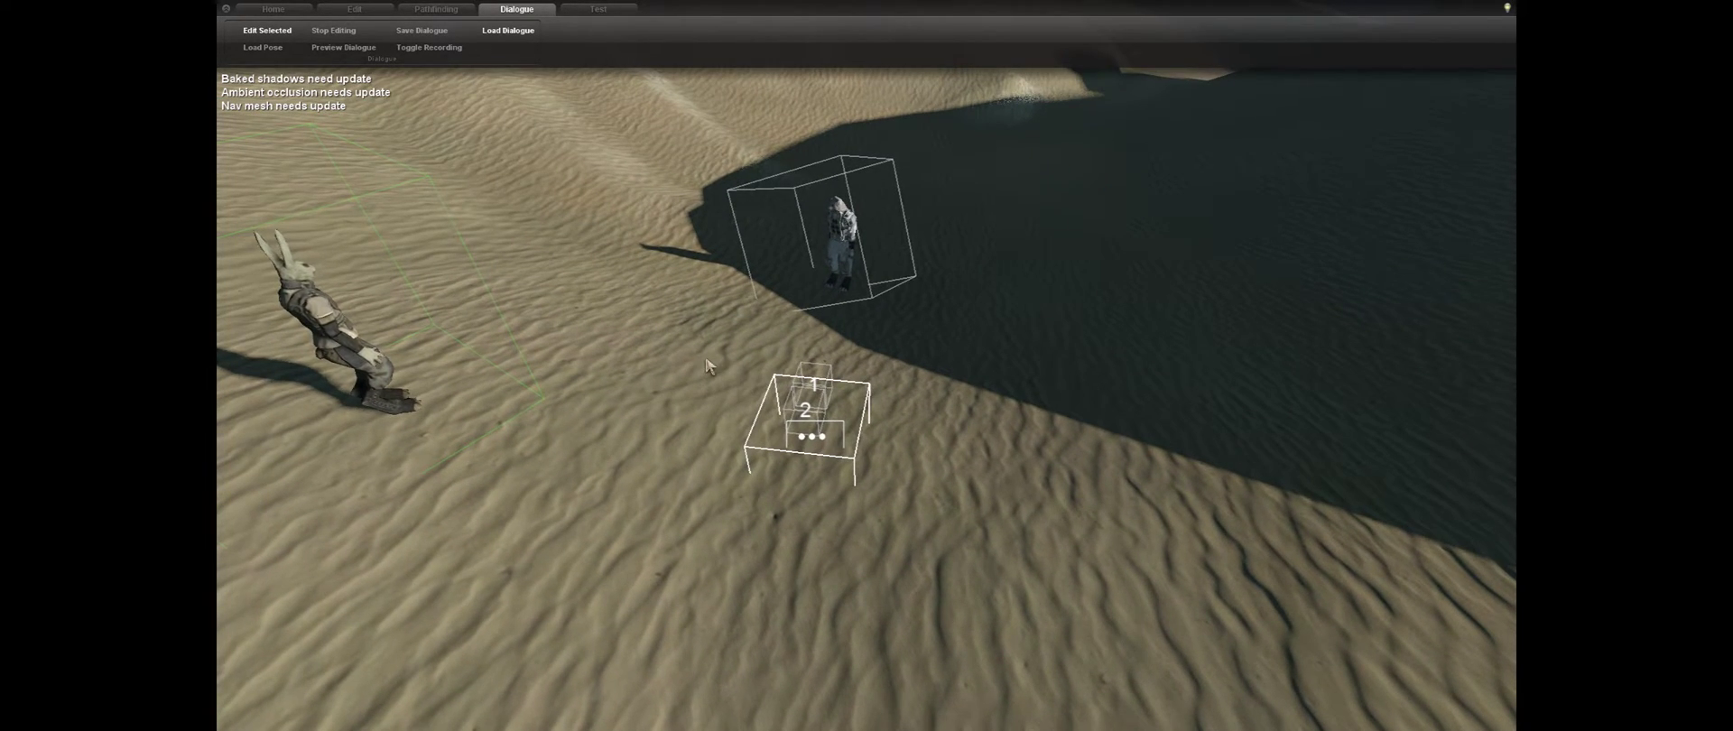
key("w")
key("d")
left_click_drag(712, 355, 666, 333)
key("s")
left_click(972, 473)
left_click(1003, 472)
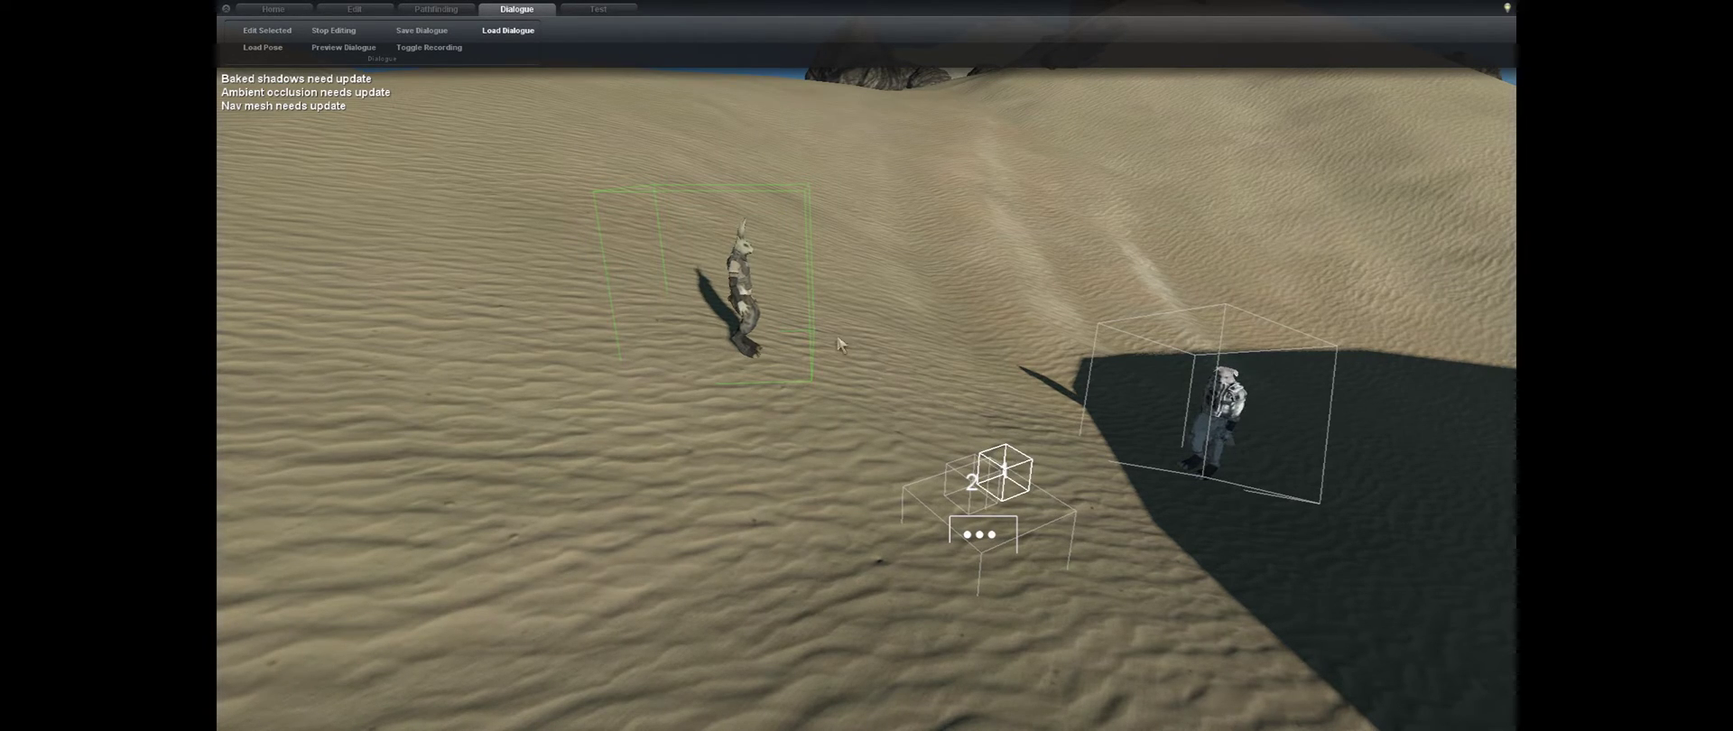
left_click(741, 277, "alt")
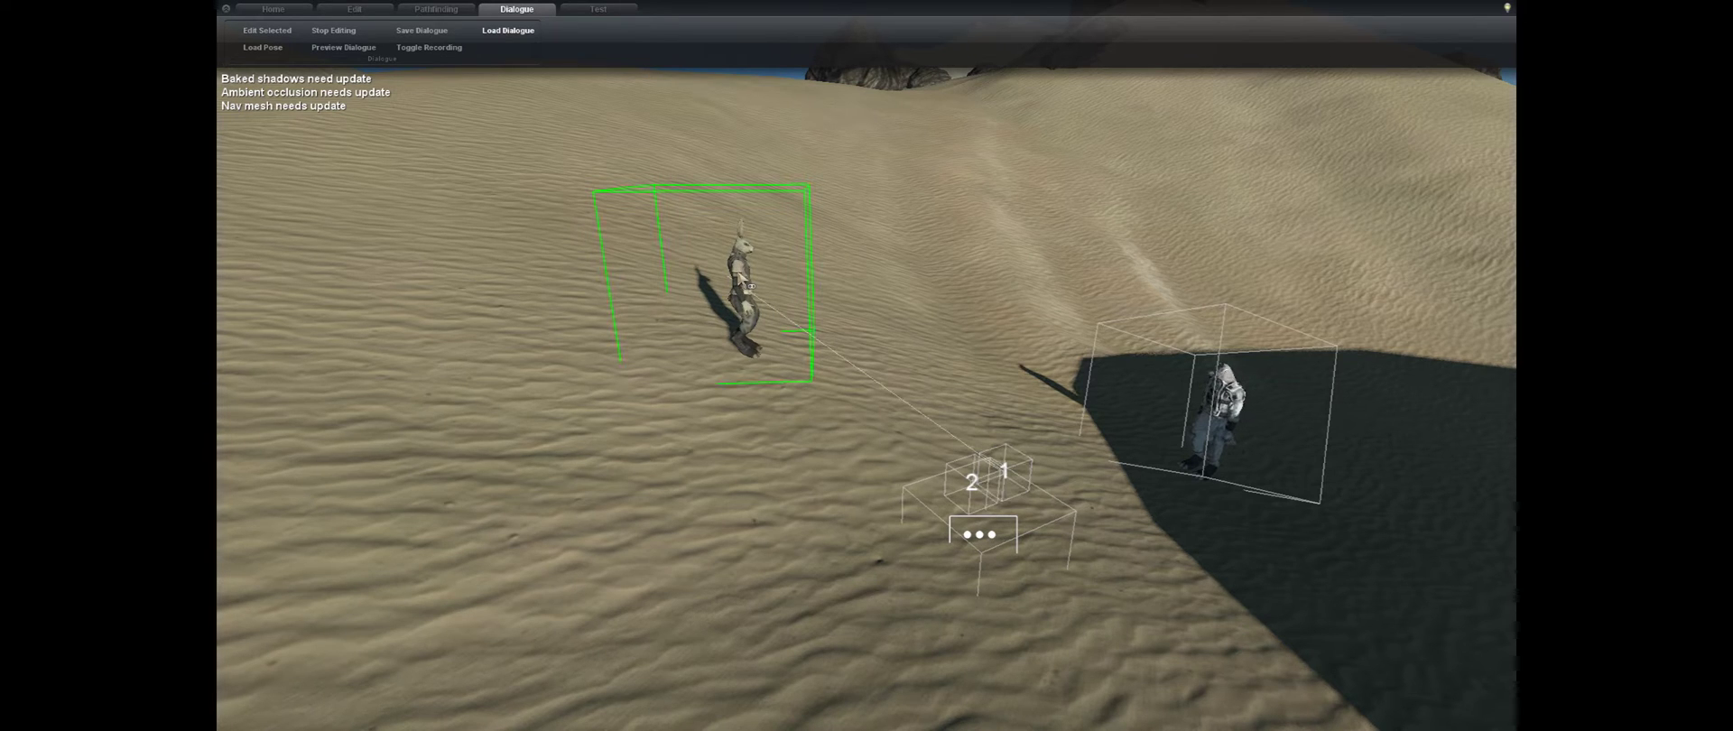
- Connect participant marker 2 of the dialogue object to the dog character
key("w")
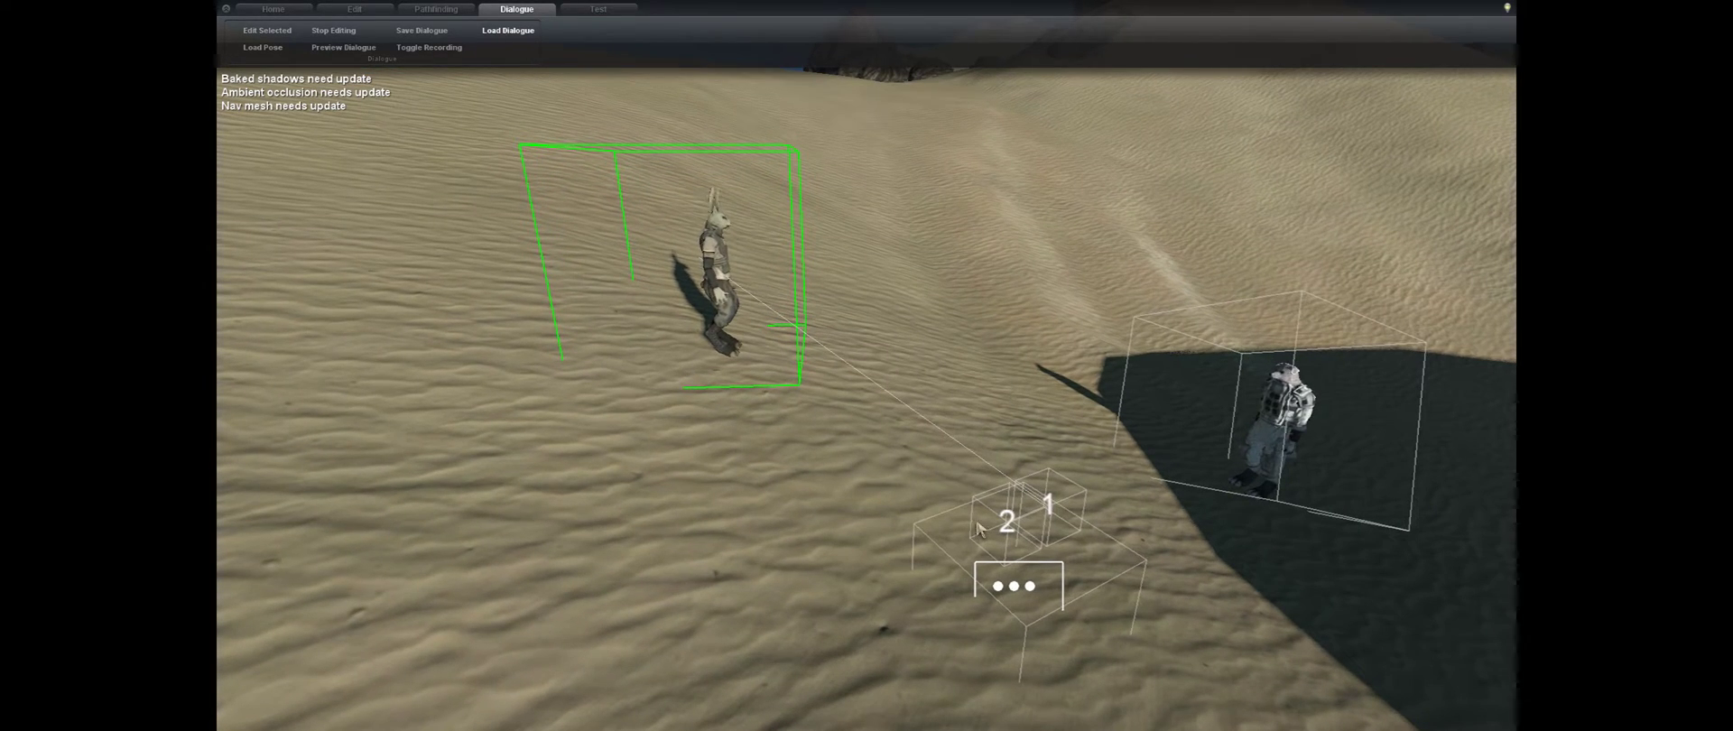
left_click(1007, 521)
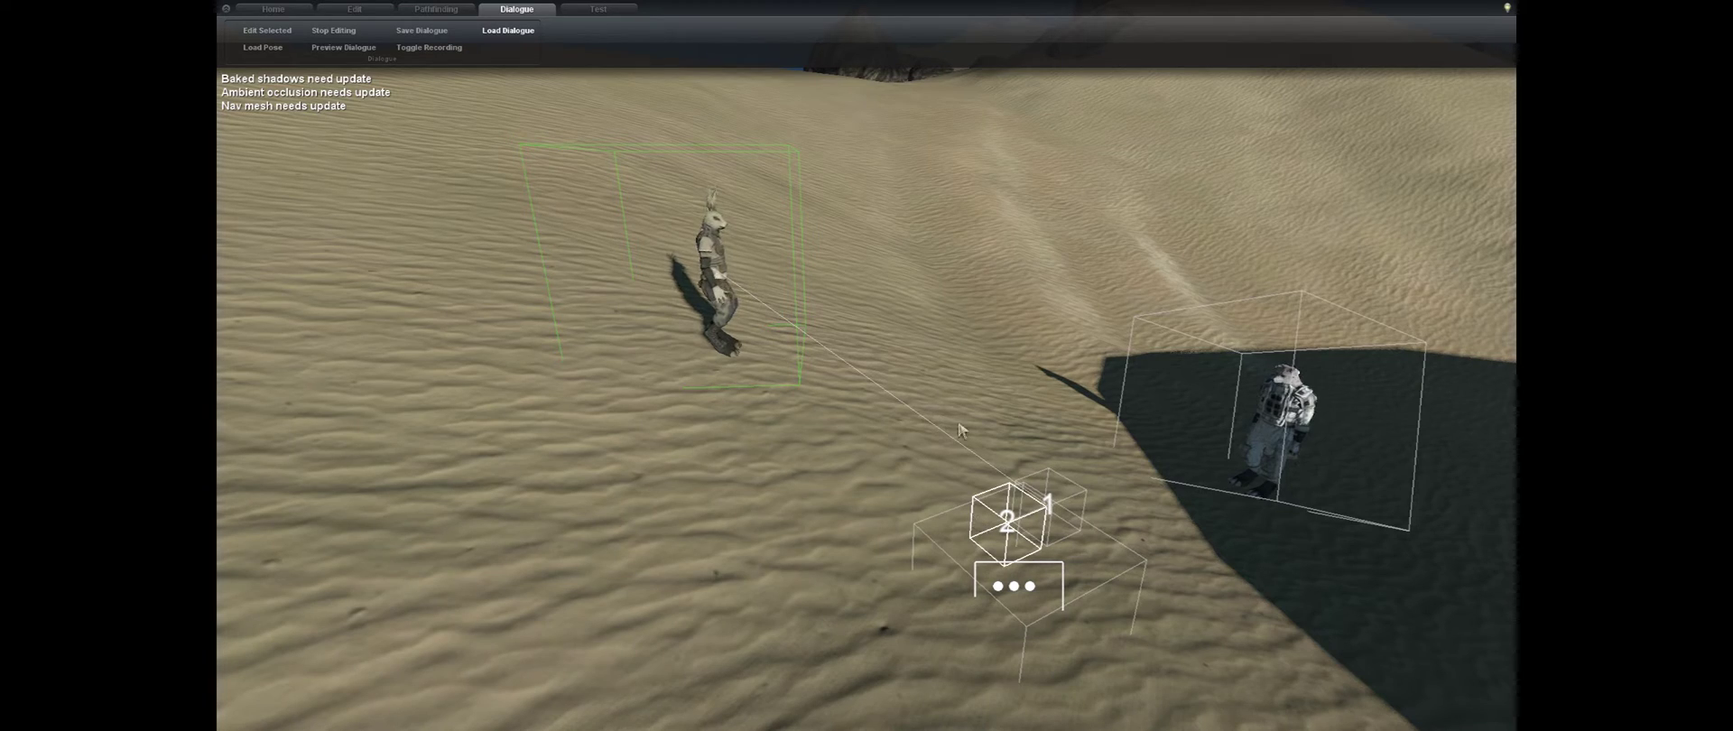
key("d")
left_click(1139, 390, "alt")
left_click_drag(745, 316, 805, 307)
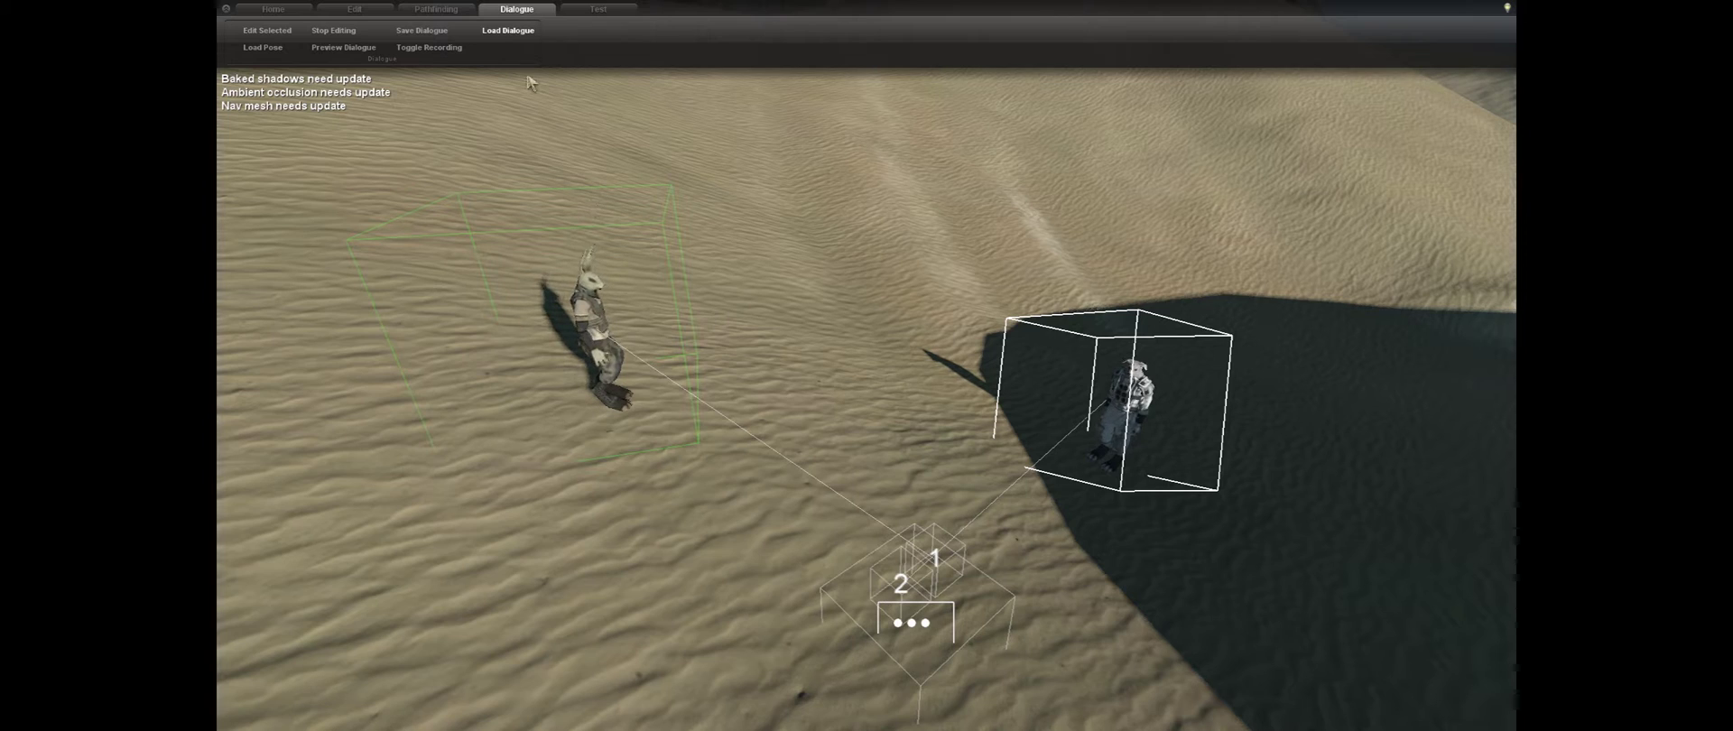
- Open the Conversation dialogue object for editing and turn on recording
left_click(886, 620)
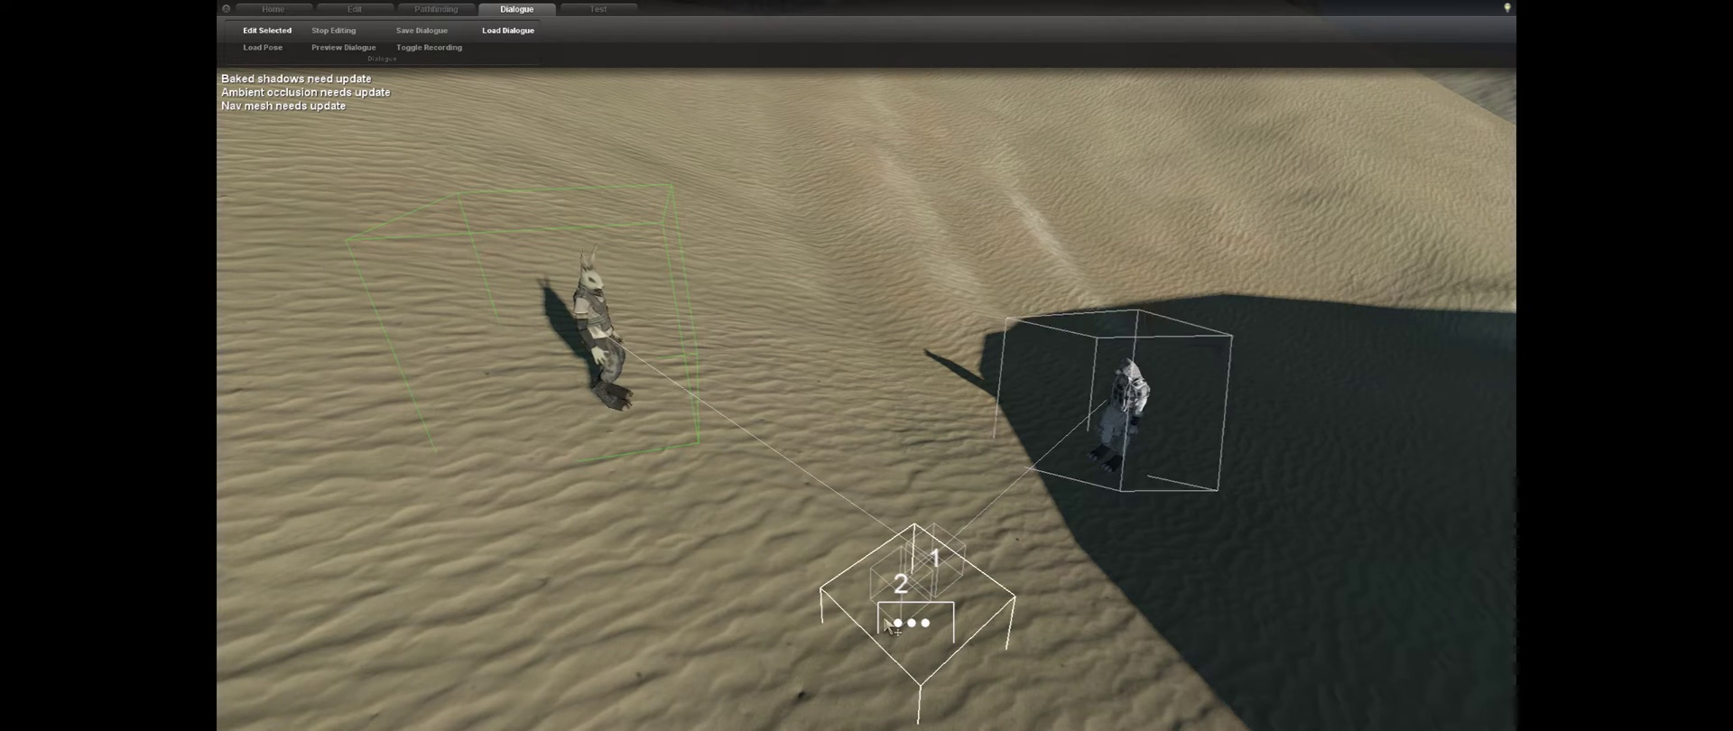
left_click(254, 24)
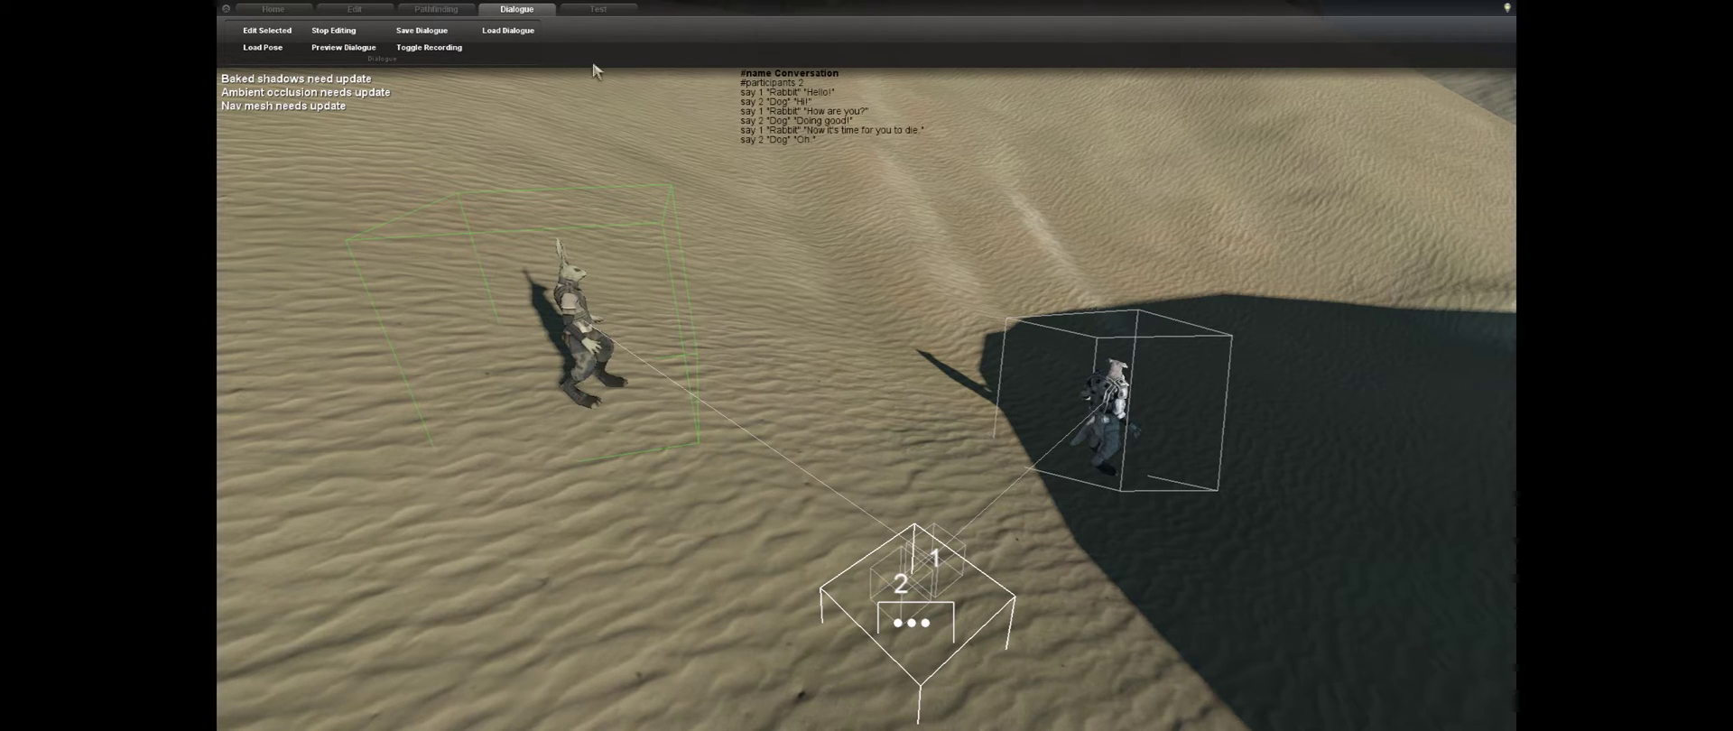
left_click(427, 50)
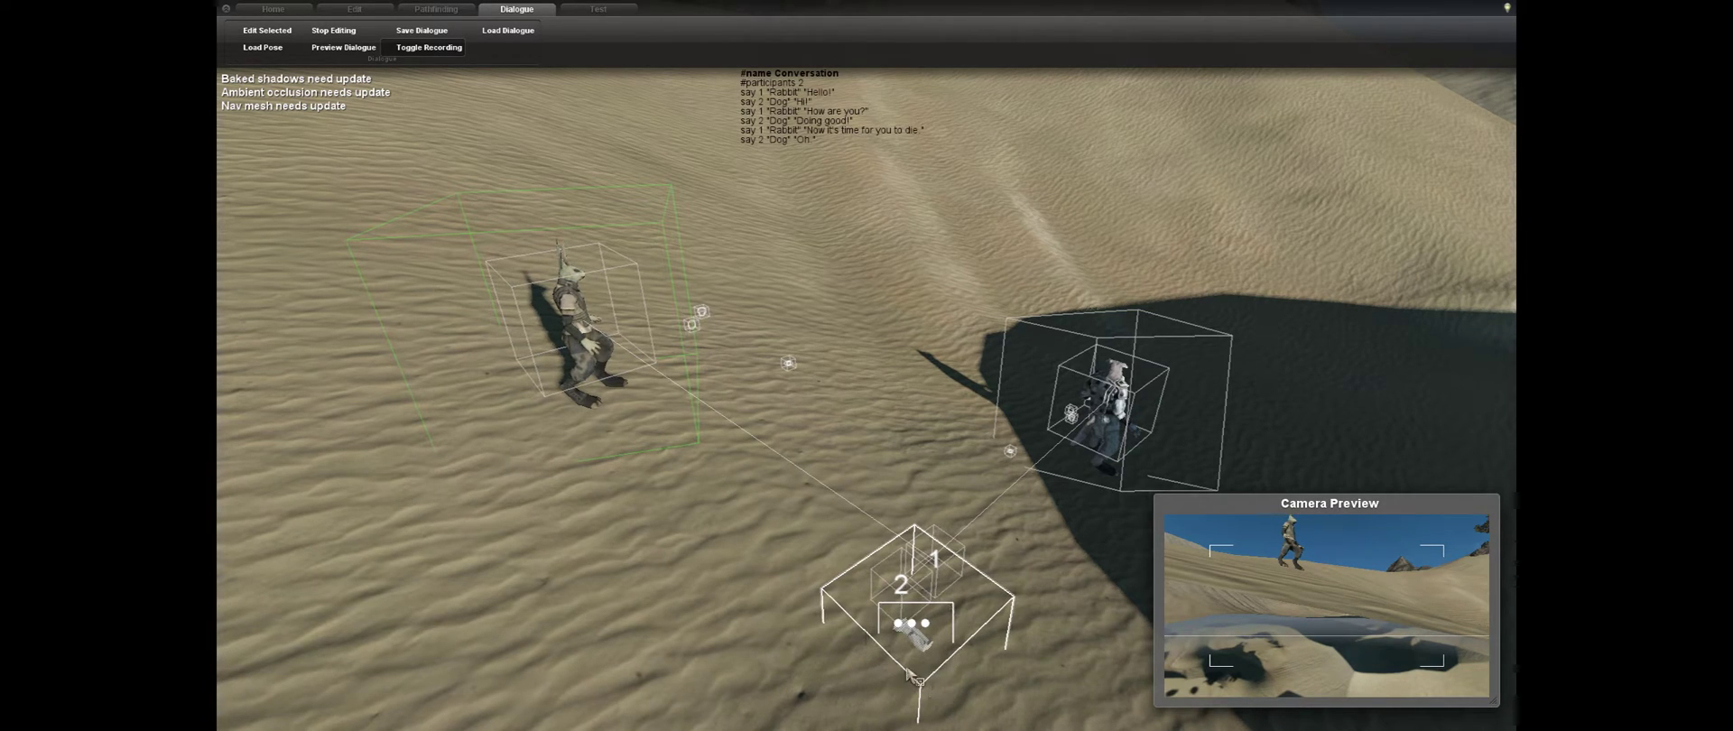
- Move the dialogue camera from the dialogue object to a spot on the sand in front of the rabbit
left_click_drag(881, 664, 719, 665)
left_click(905, 615)
left_click_drag(937, 620, 896, 345)
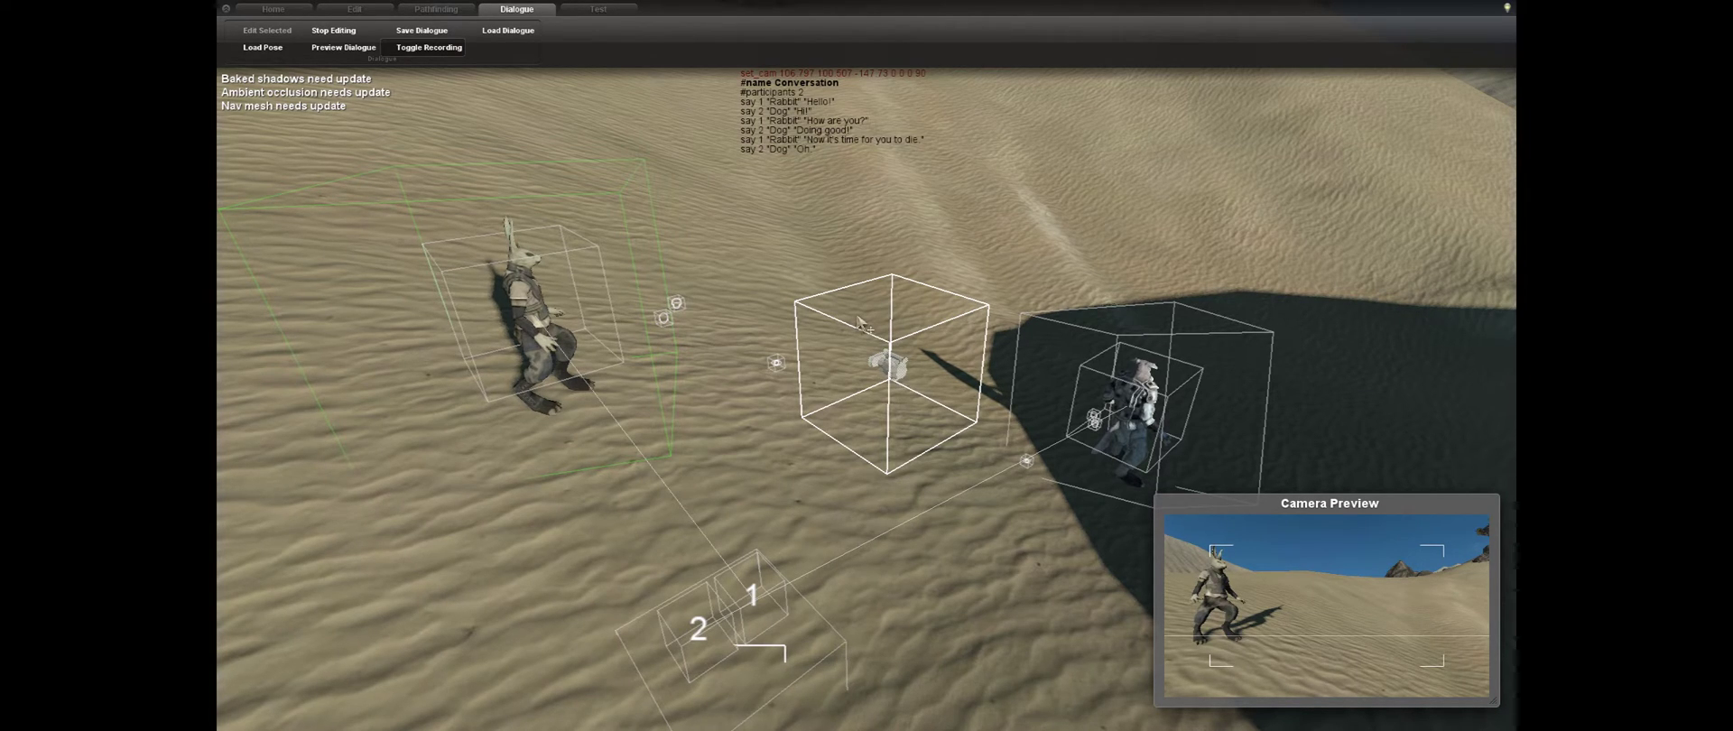
left_click_drag(858, 326, 722, 337)
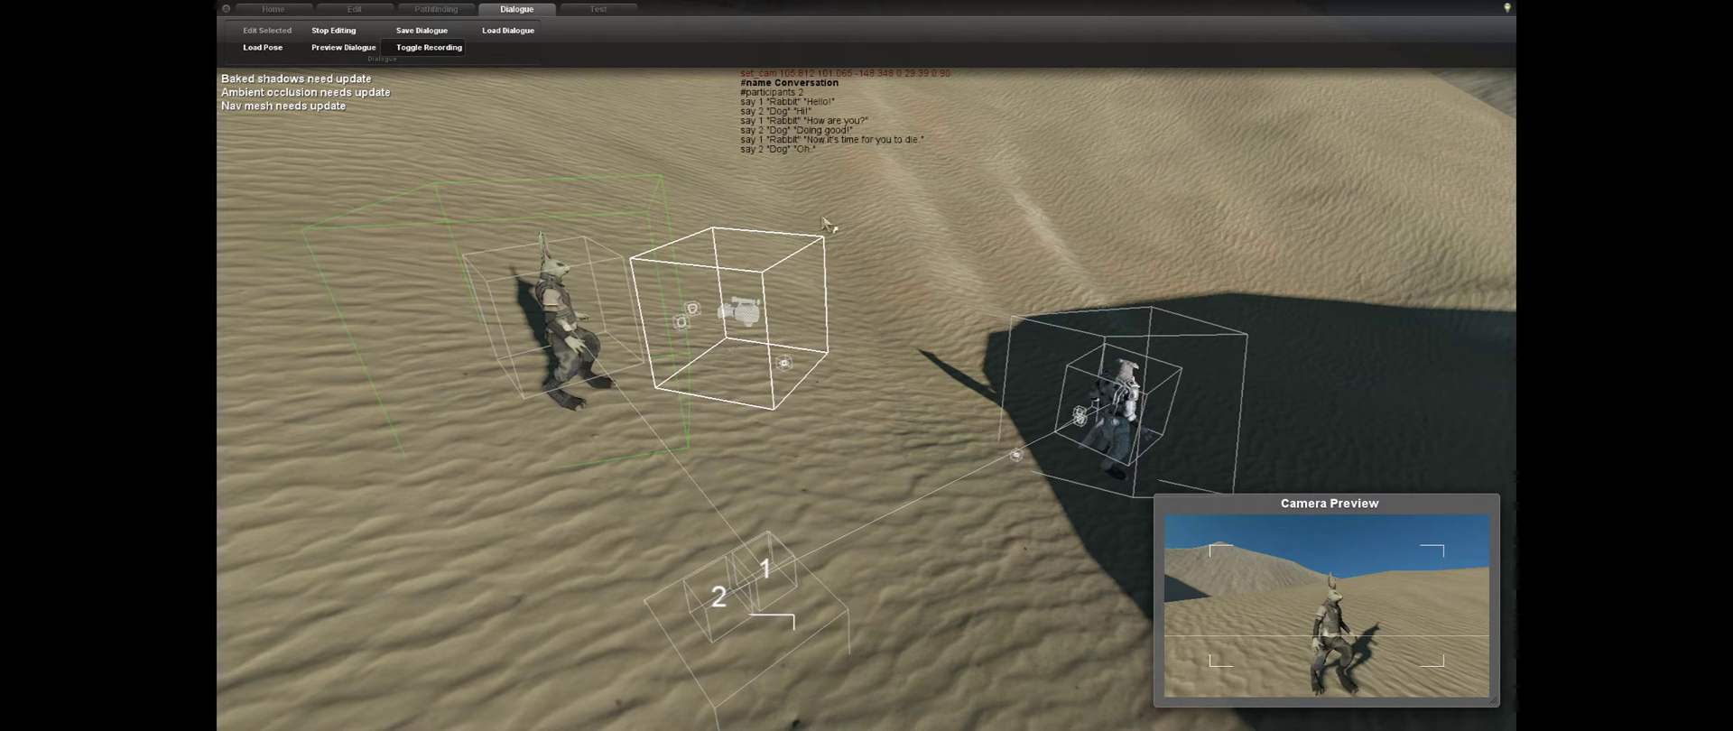
- Go to the rabbit's "Hello!" line and adjust the dialogue camera so it frames the rabbit from slightly above
key("Down")
key("Down")
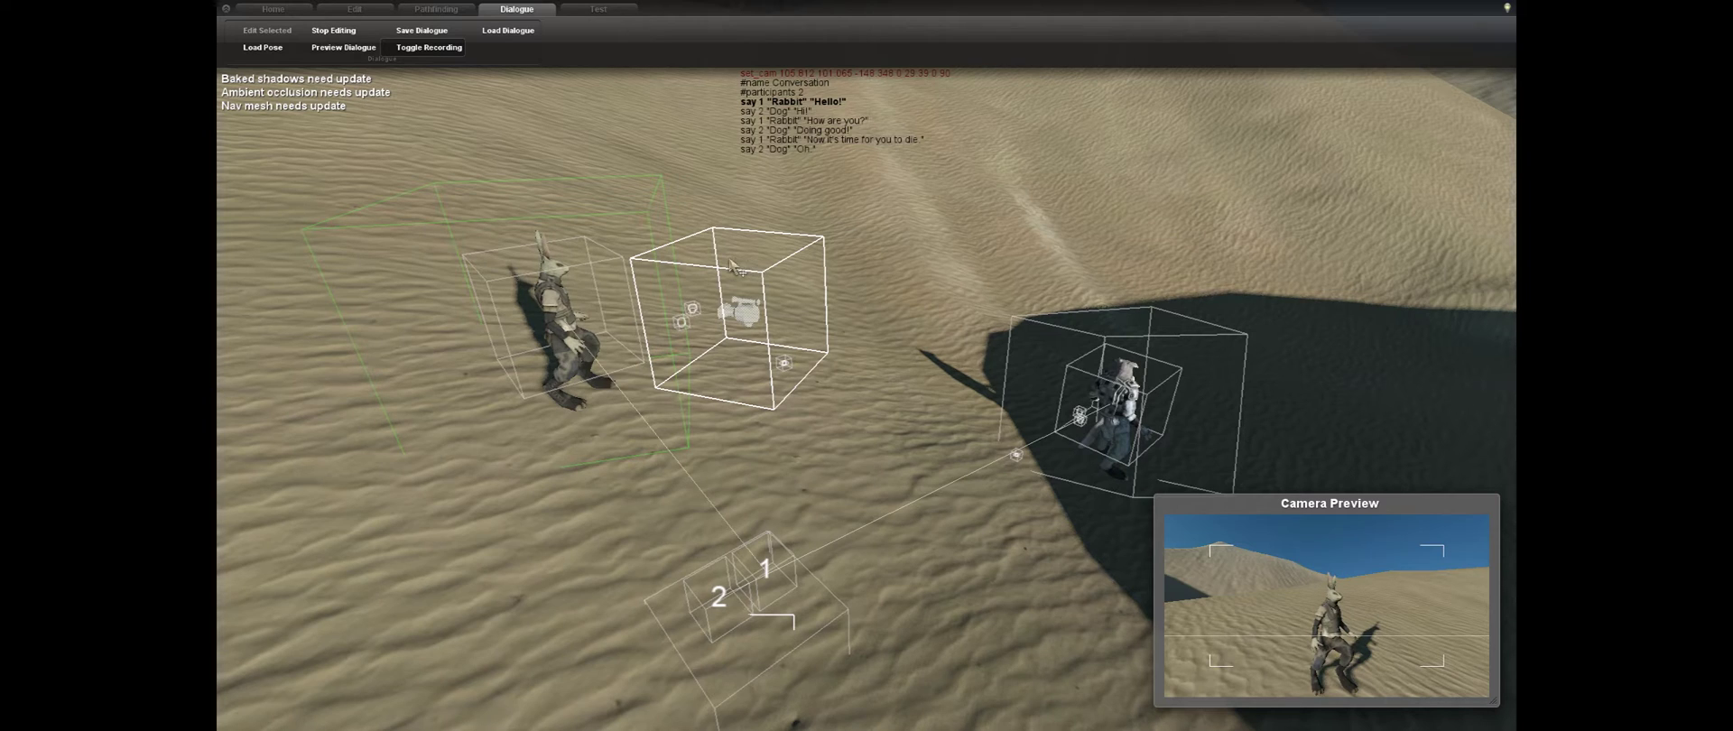
left_click_drag(726, 273, 722, 242)
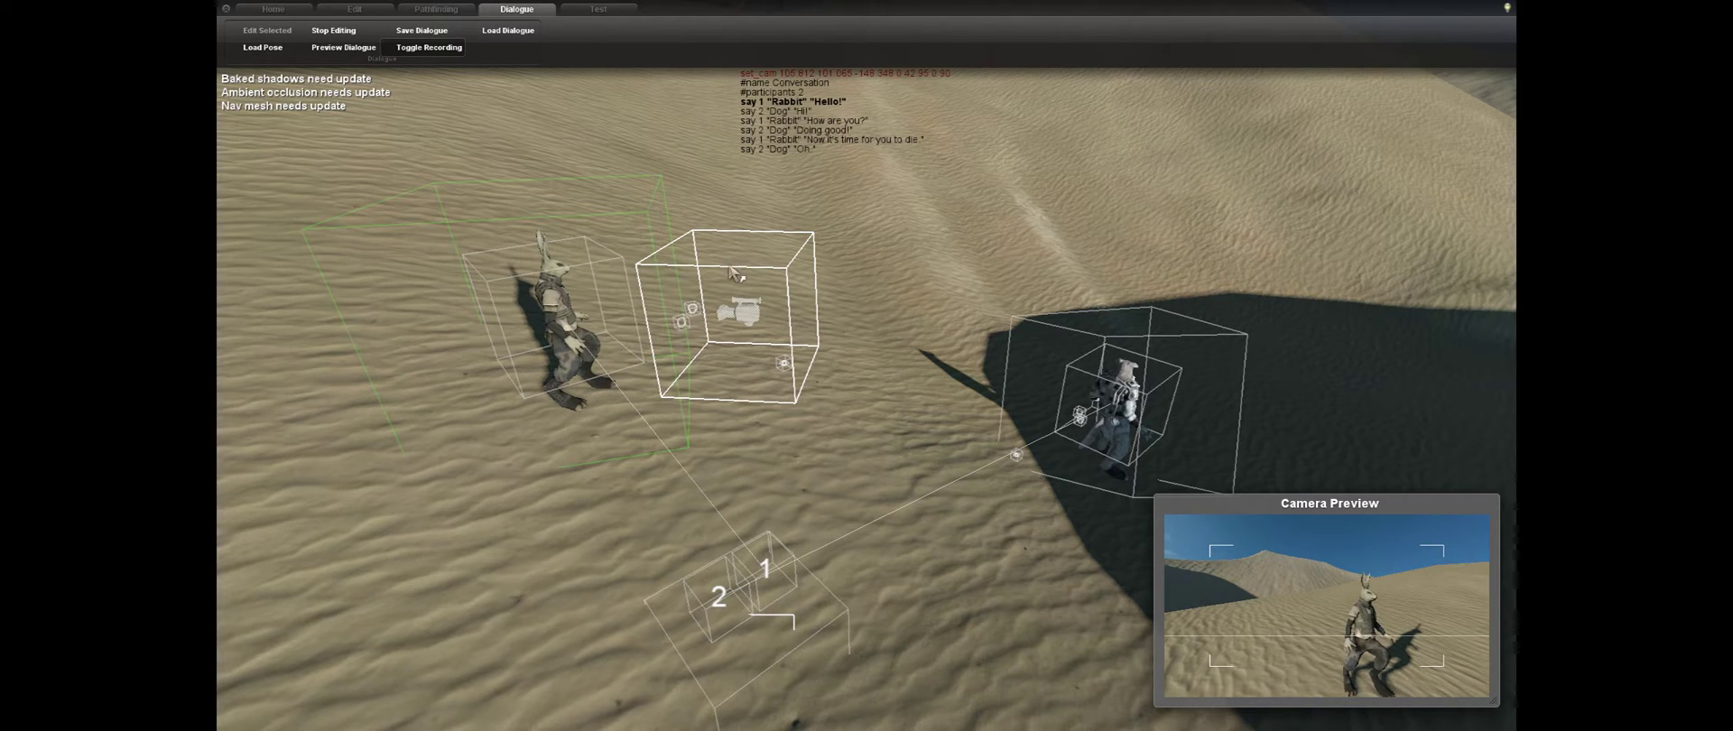
mouse_move(729, 271)
left_mouse_down()
mouse_move(842, 277)
mouse_move(640, 291)
mouse_move(791, 308)
mouse_move(715, 287)
mouse_move(737, 280)
mouse_move(723, 260)
mouse_move(702, 270)
left_mouse_up()
key("w")
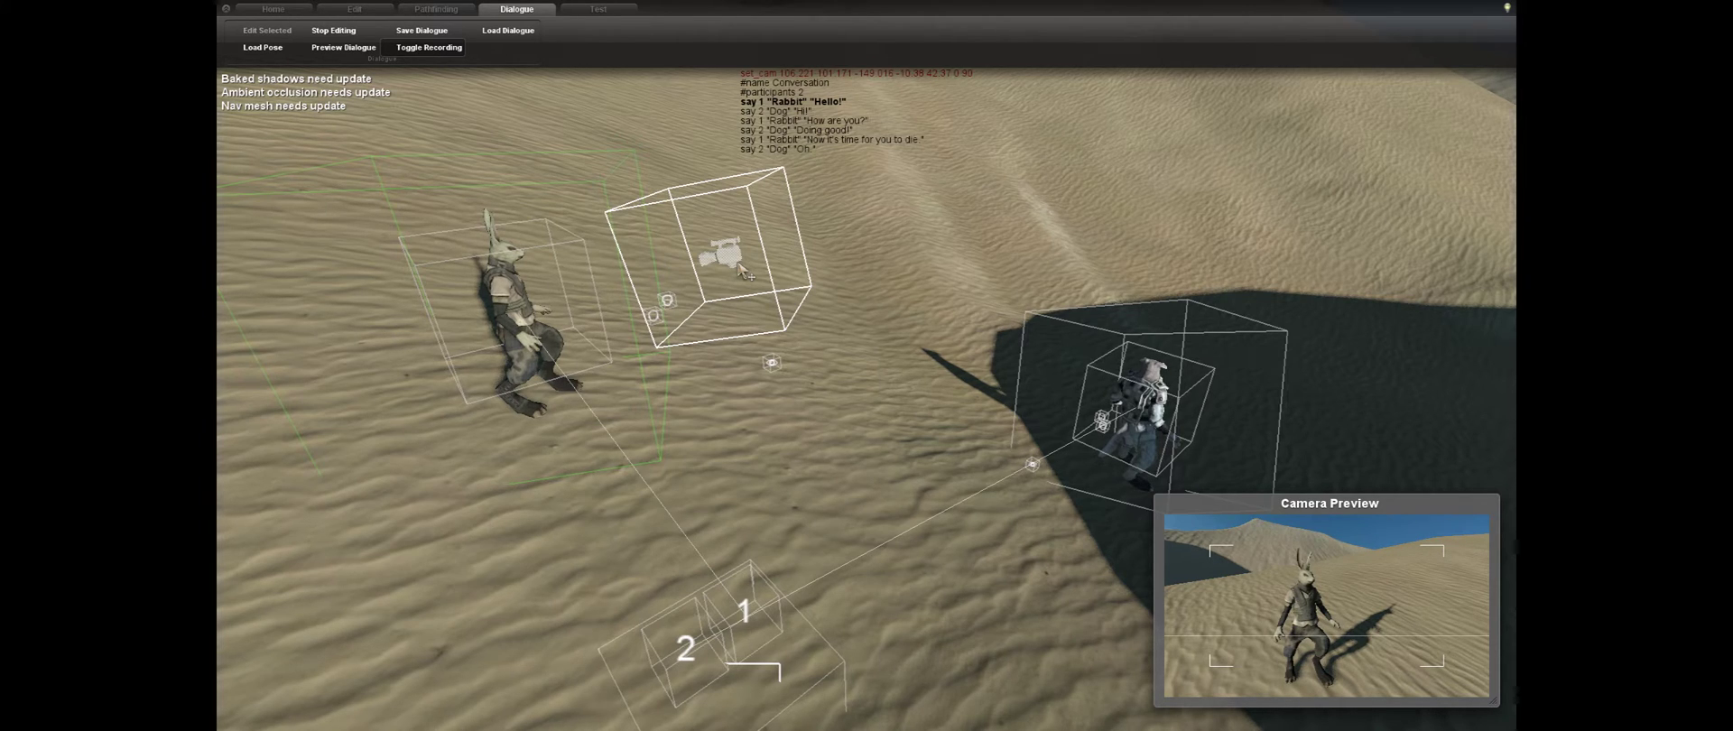
- Go to the dog's "Hi!" line and move the dialogue camera across toward the dog
key("Down")
left_click_drag(708, 262, 943, 351)
- Move the dog's outer placement box out of the way and adjust the dog's dialogue position box in the shadow
left_click(1112, 399)
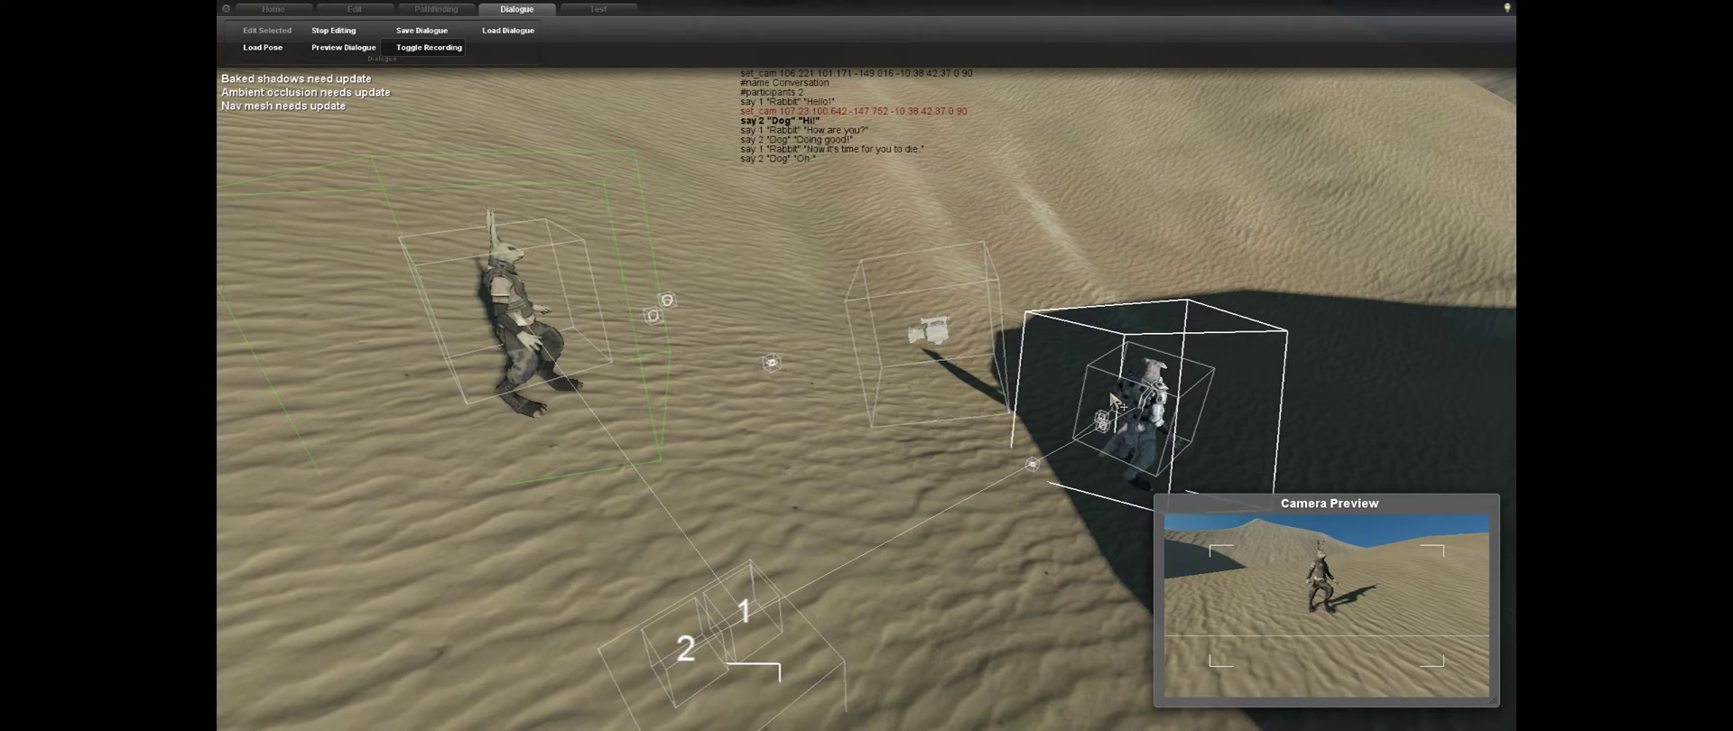
key("w")
key("d")
key("s")
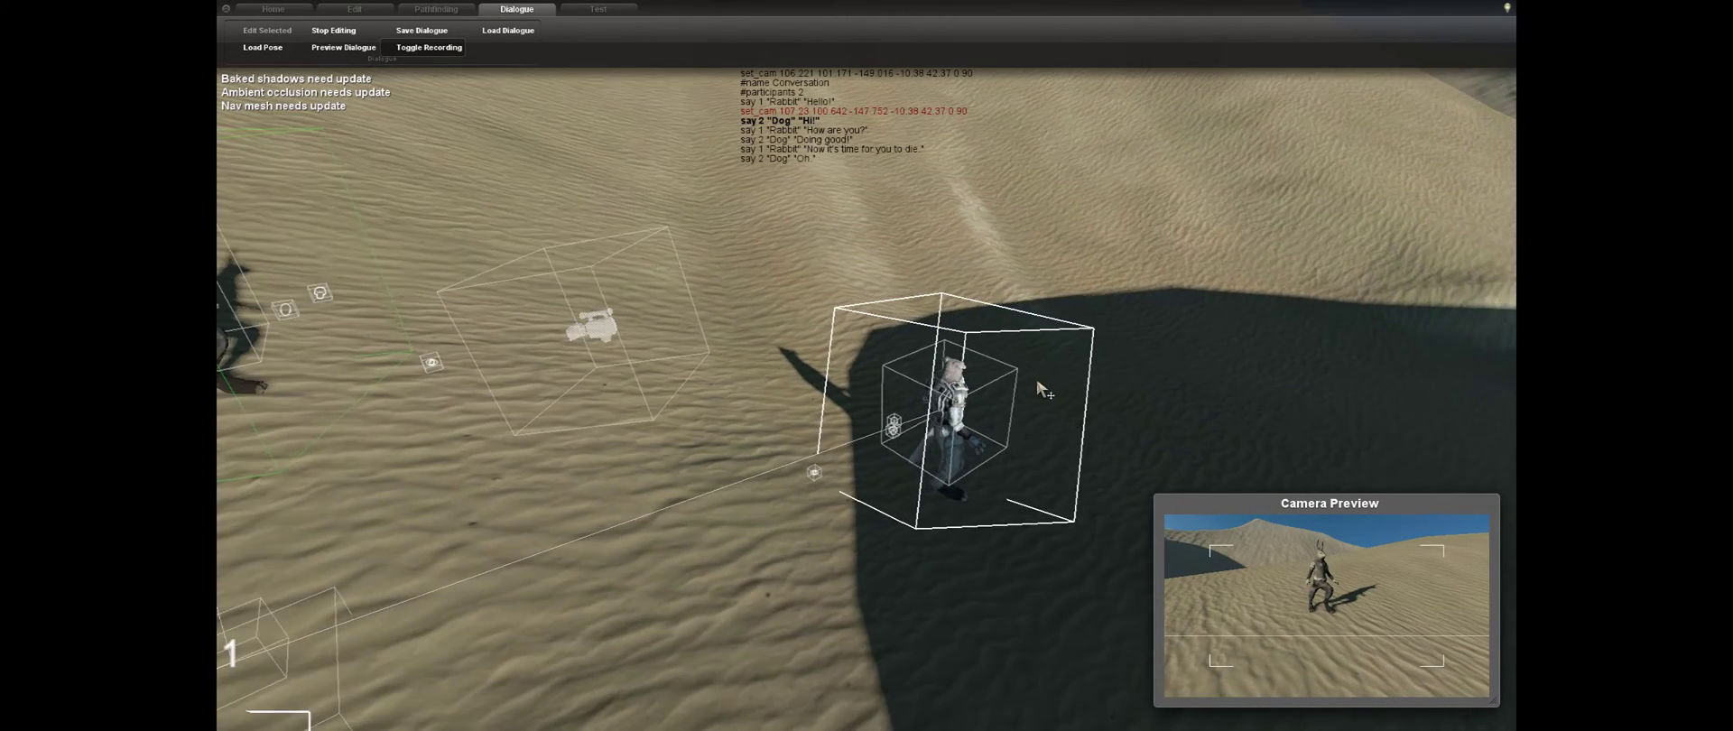
key("s")
left_click_drag(1008, 370, 1024, 261)
key("w")
left_click(941, 442)
left_click_drag(957, 439, 1076, 439)
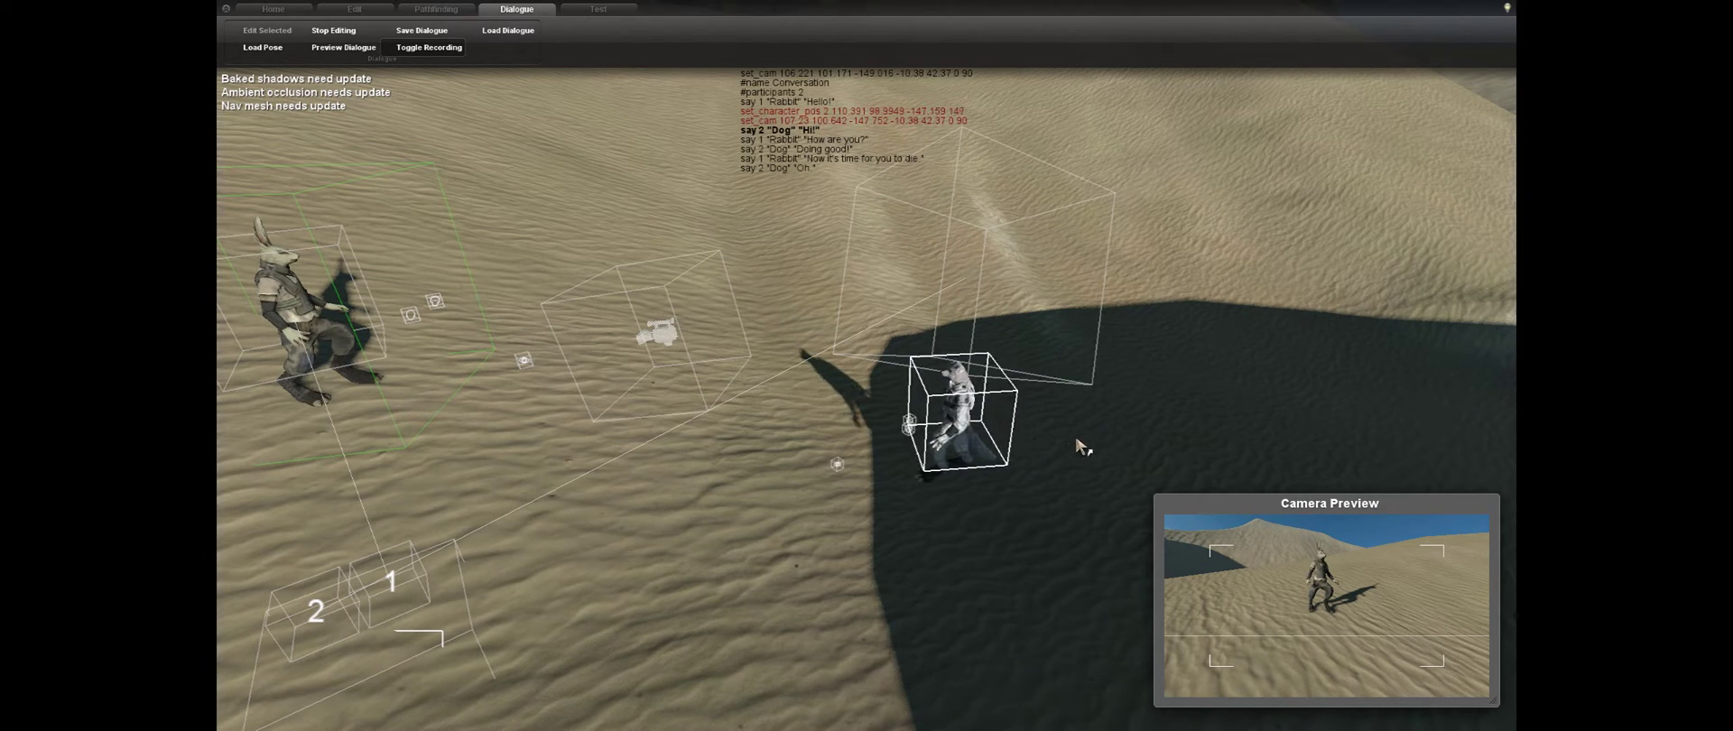
- Turn the dialogue camera to face the dog and move it lower and closer to frame the dog's upper body
left_click(710, 347)
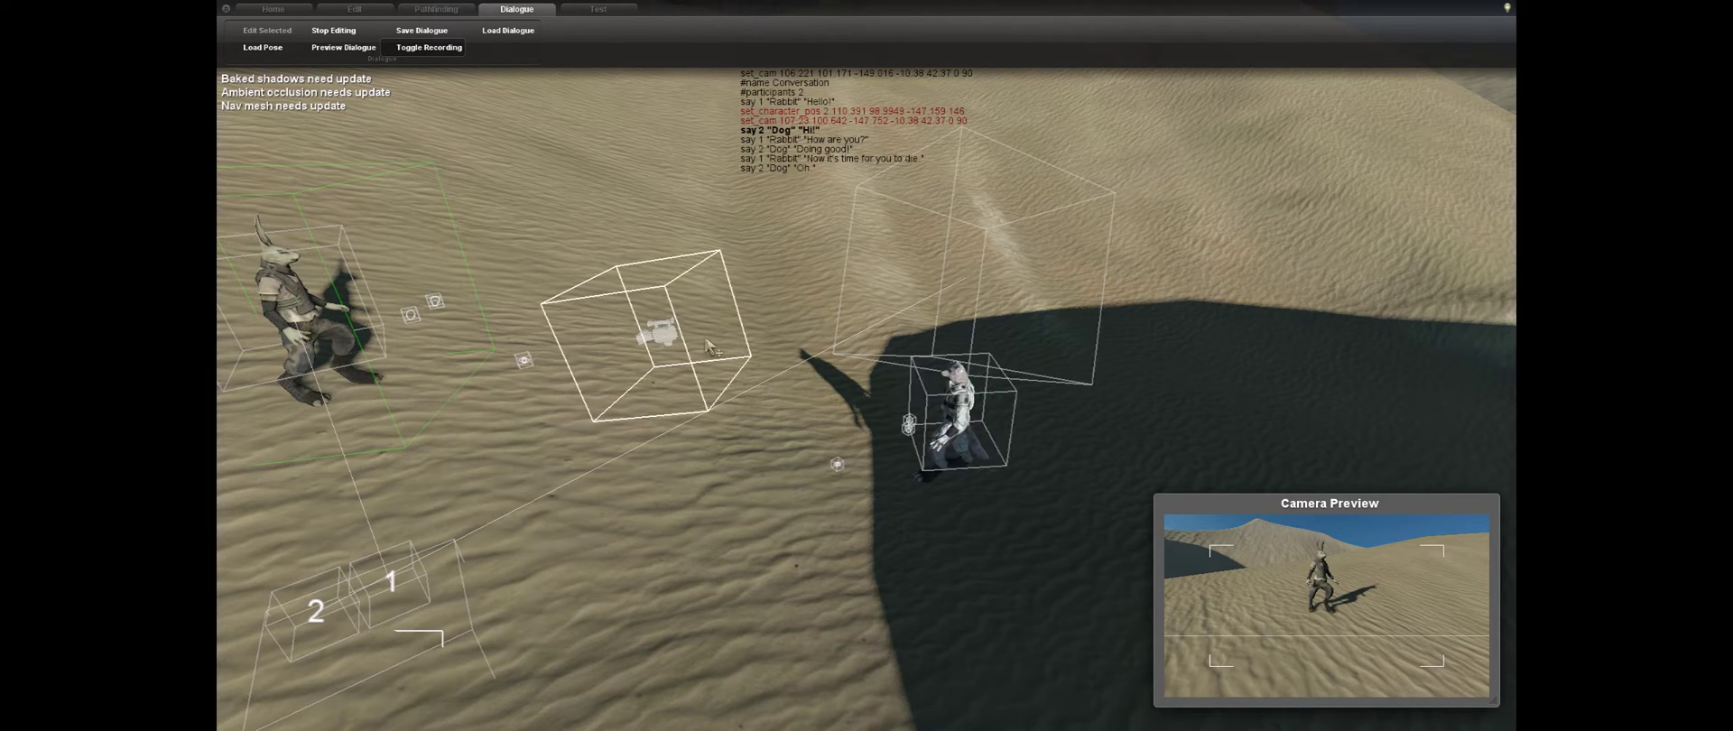
left_click_drag(683, 343, 451, 205)
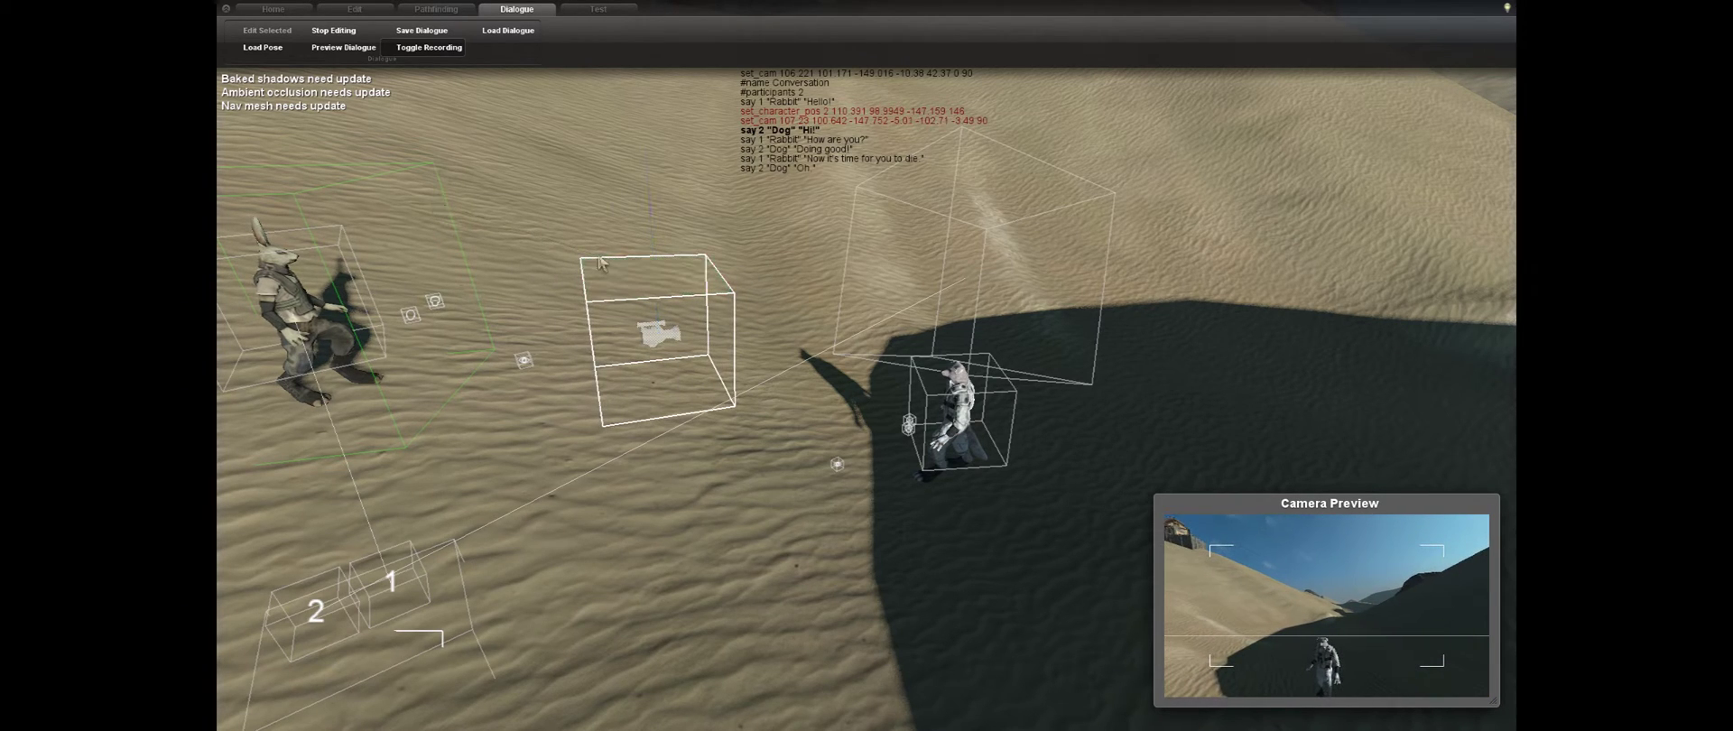
left_click_drag(672, 331, 757, 454)
left_click_drag(821, 411, 842, 396)
mouse_move(770, 454)
left_mouse_down()
mouse_move(750, 468)
mouse_move(742, 445)
left_mouse_up()
key("w")
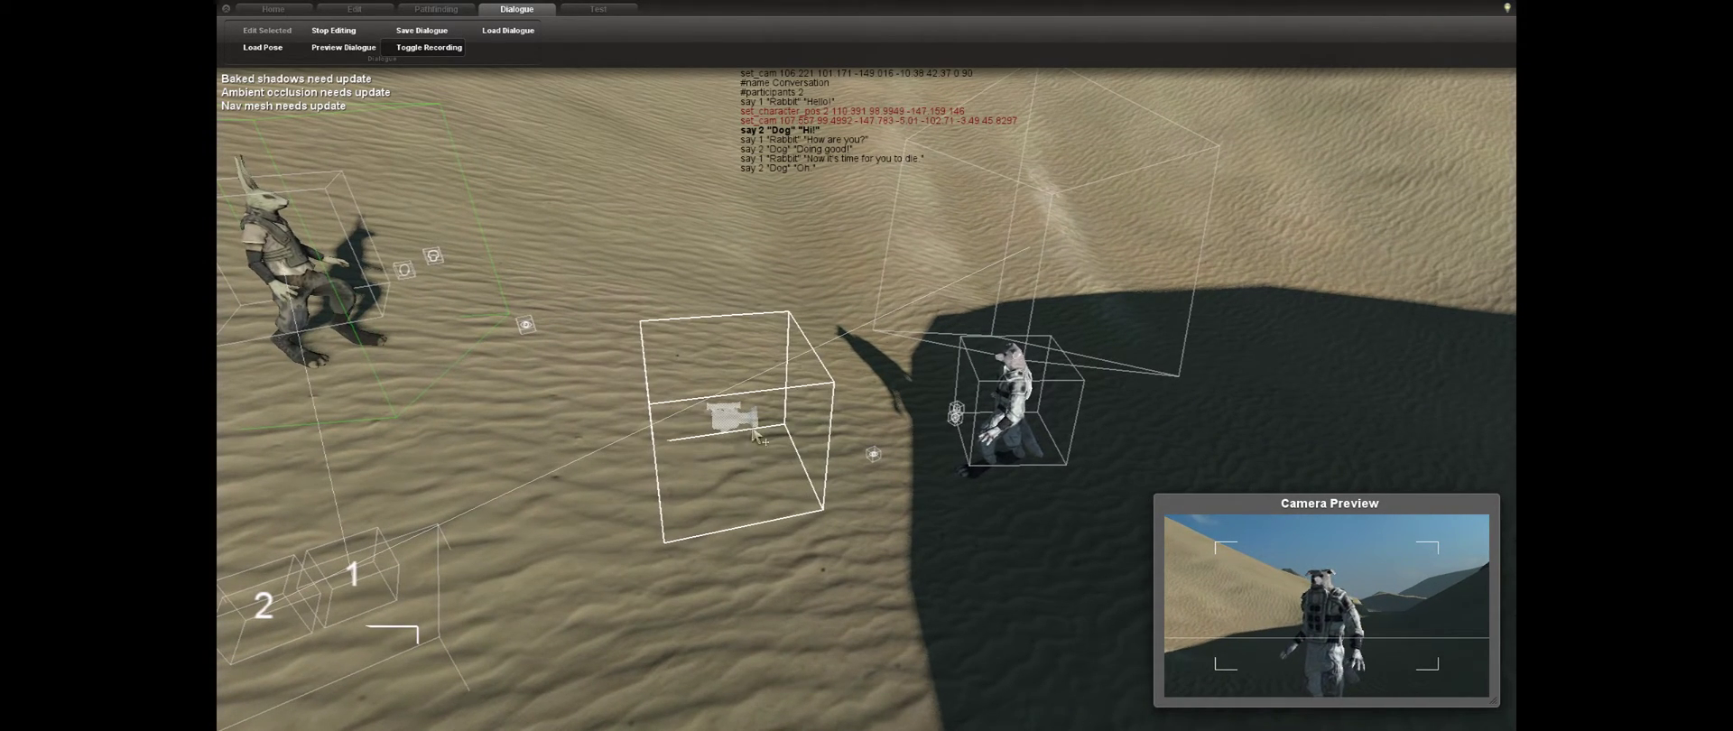
- Place the dog's head target beside the rabbit's head and the rabbit's head target beside the dog's head
scroll(943, 423, "up", 3)
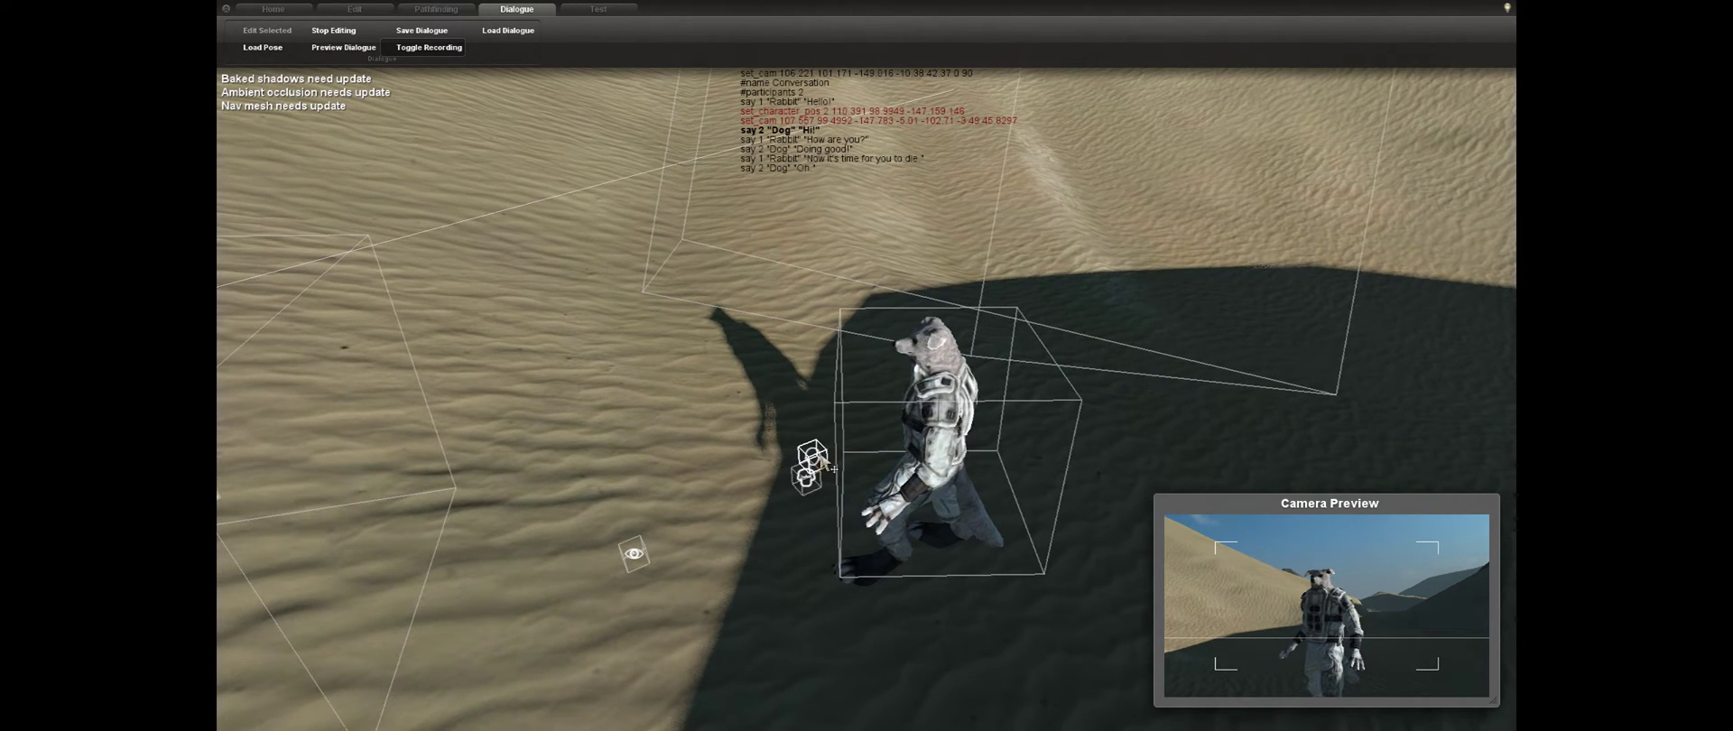
left_click_drag(822, 455, 864, 419)
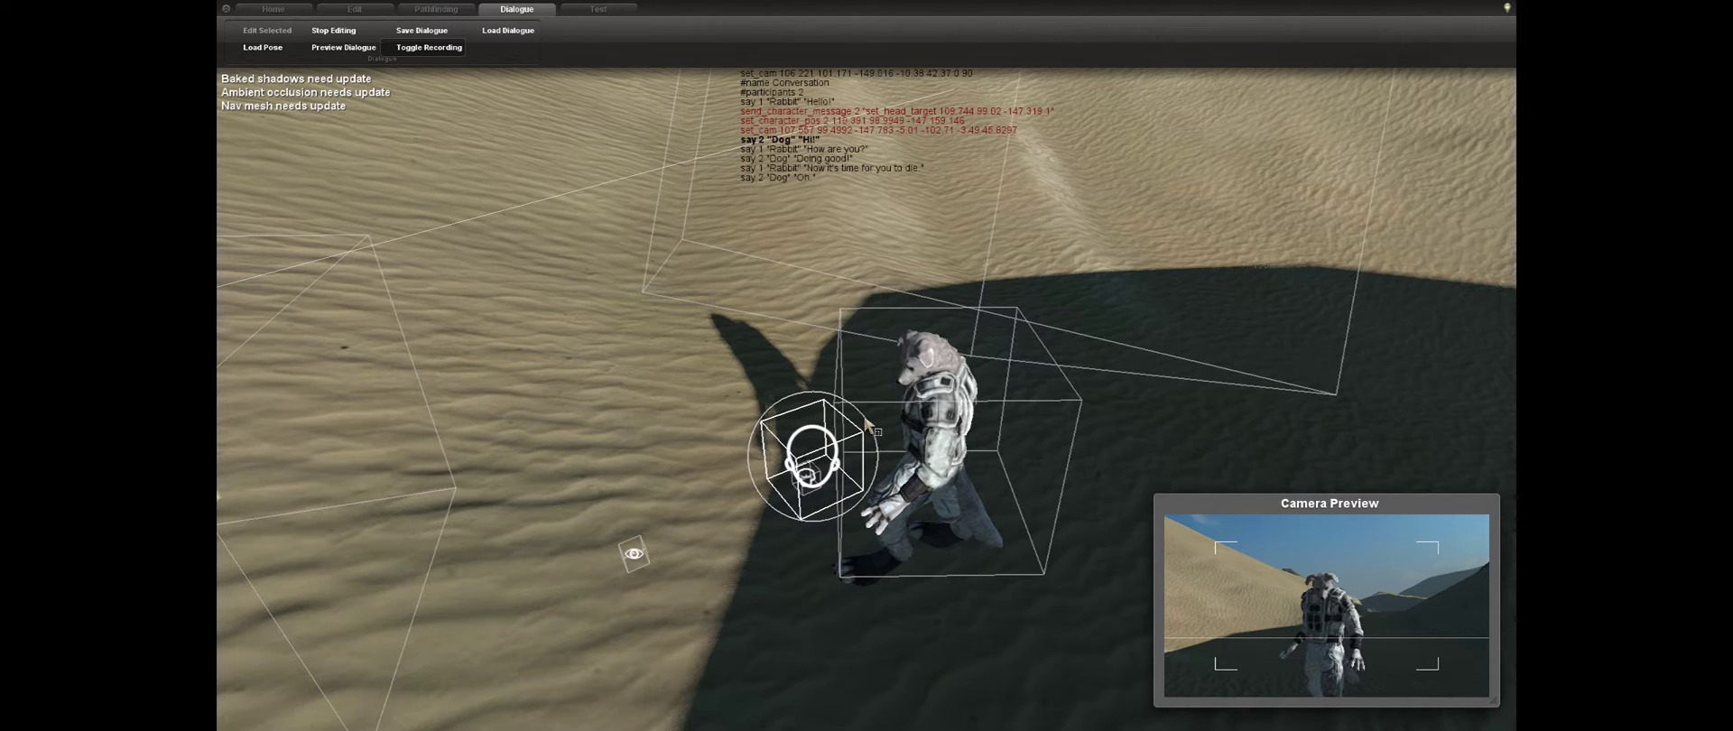
left_click_drag(819, 488, 740, 281)
left_click_drag(720, 323, 376, 187)
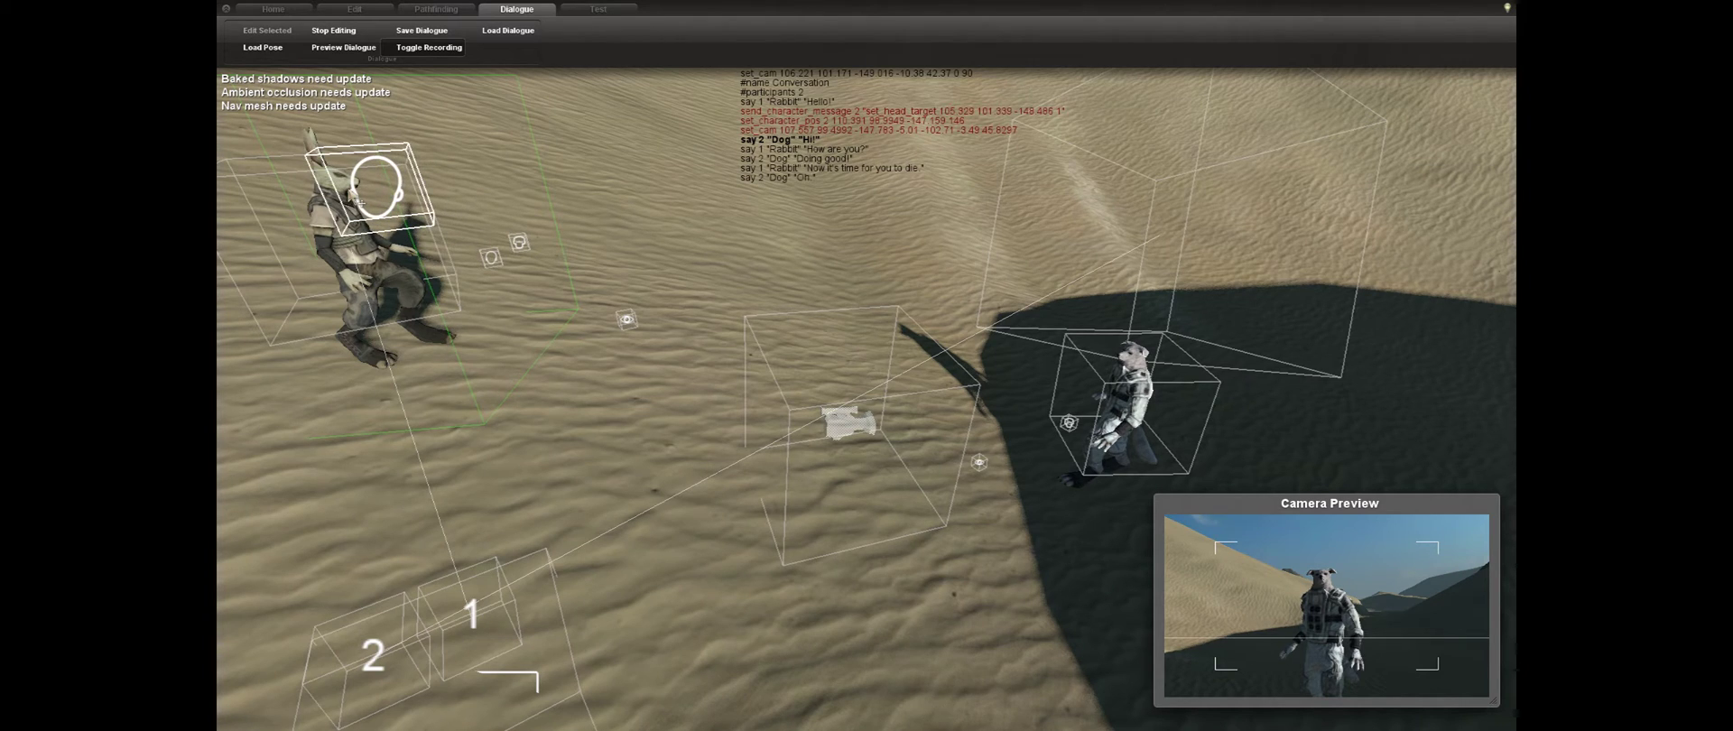
left_click(494, 257)
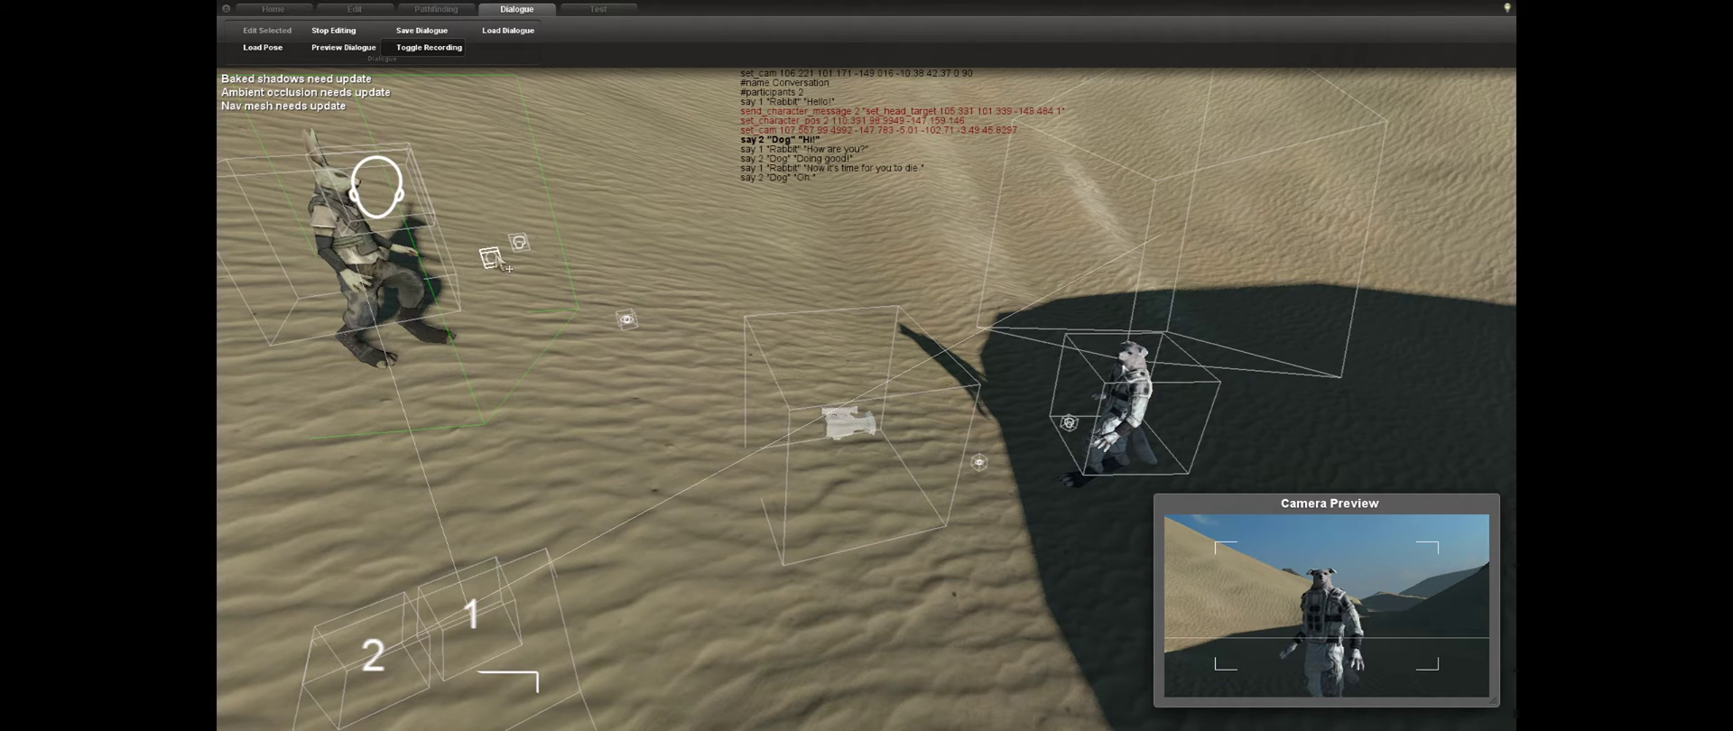
left_click_drag(498, 257, 1107, 374)
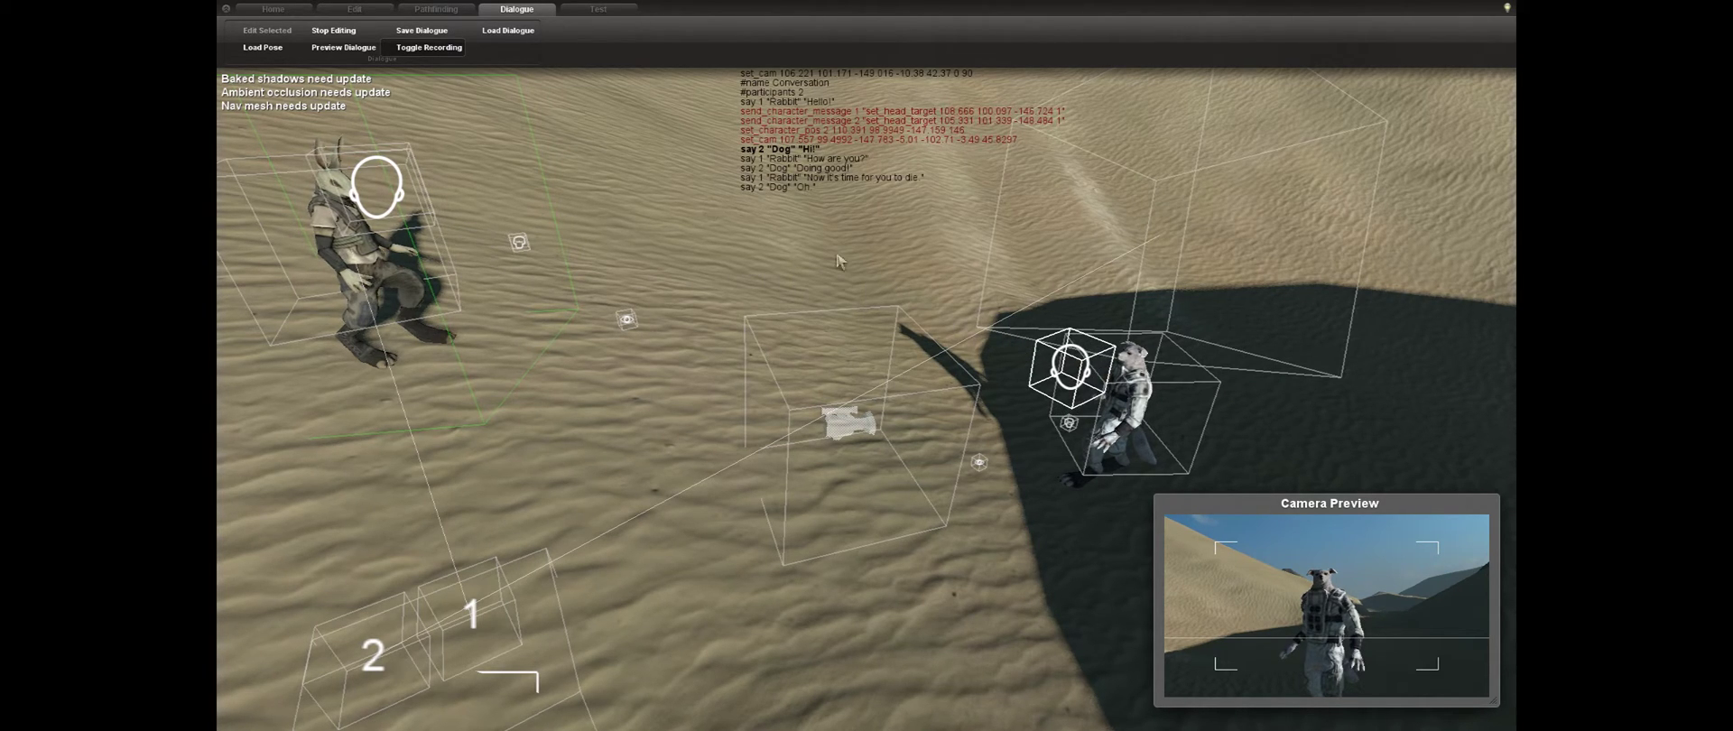
- Go to the rabbit's "How are you?" line and rotate the dialogue camera back to face the rabbit
left_click_drag(750, 263, 676, 243)
key("w")
scroll(679, 251, "down", 5)
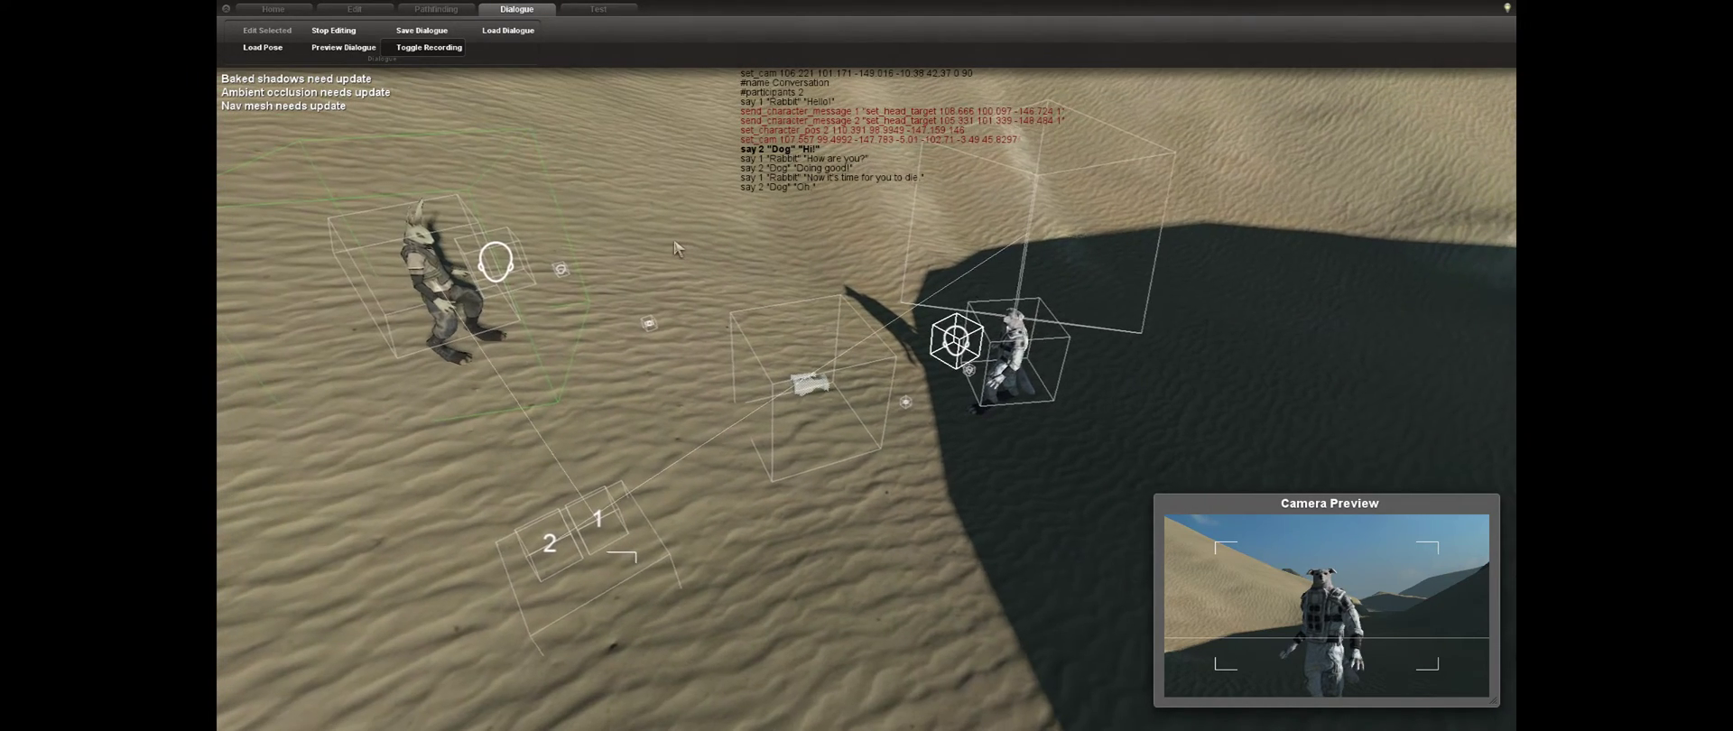
key("Down")
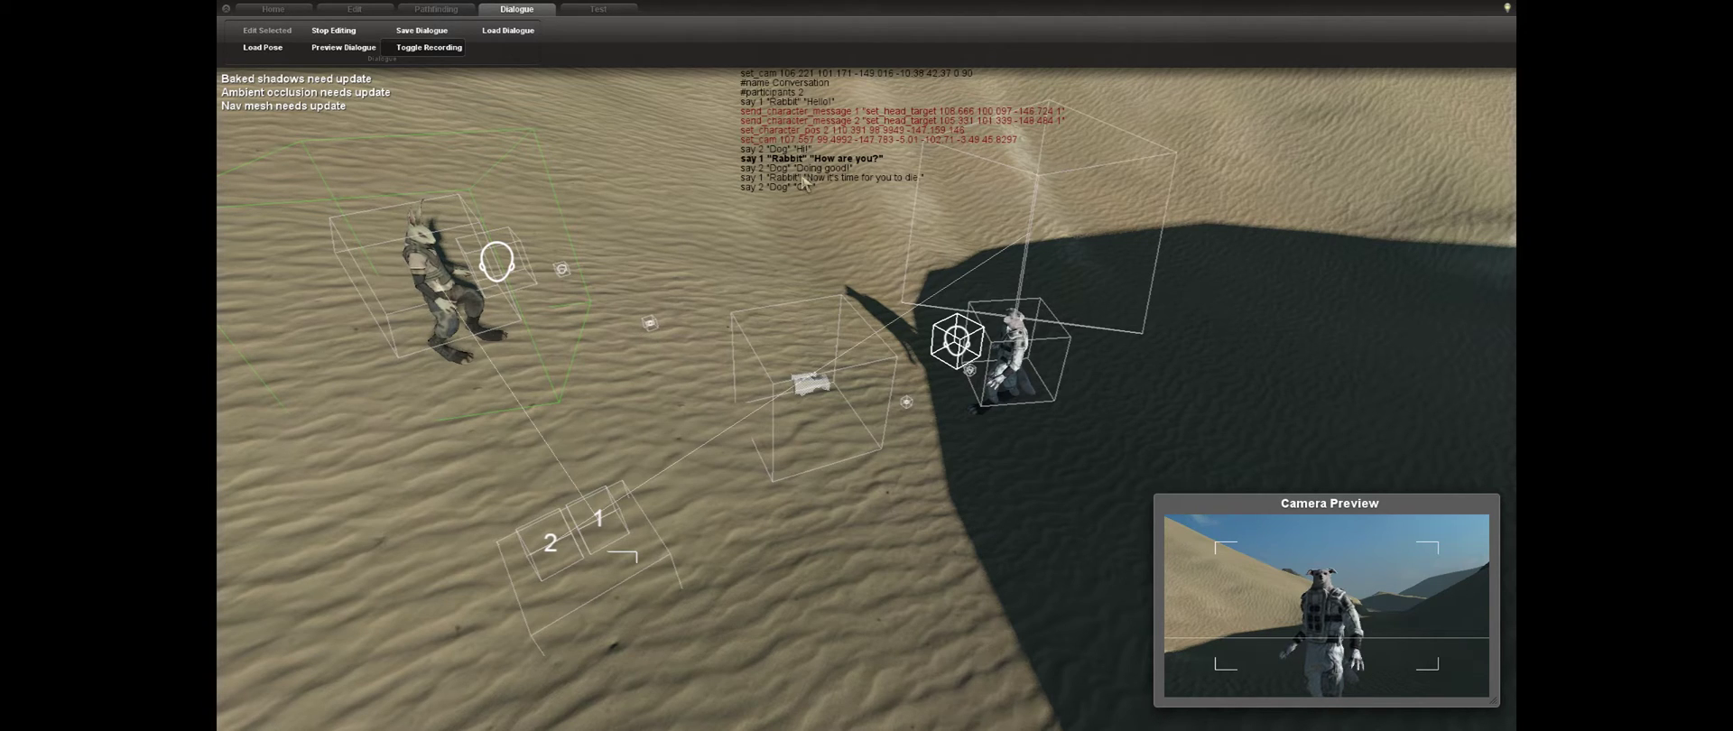
left_click(761, 343)
key("r")
left_click_drag(756, 347, 849, 433)
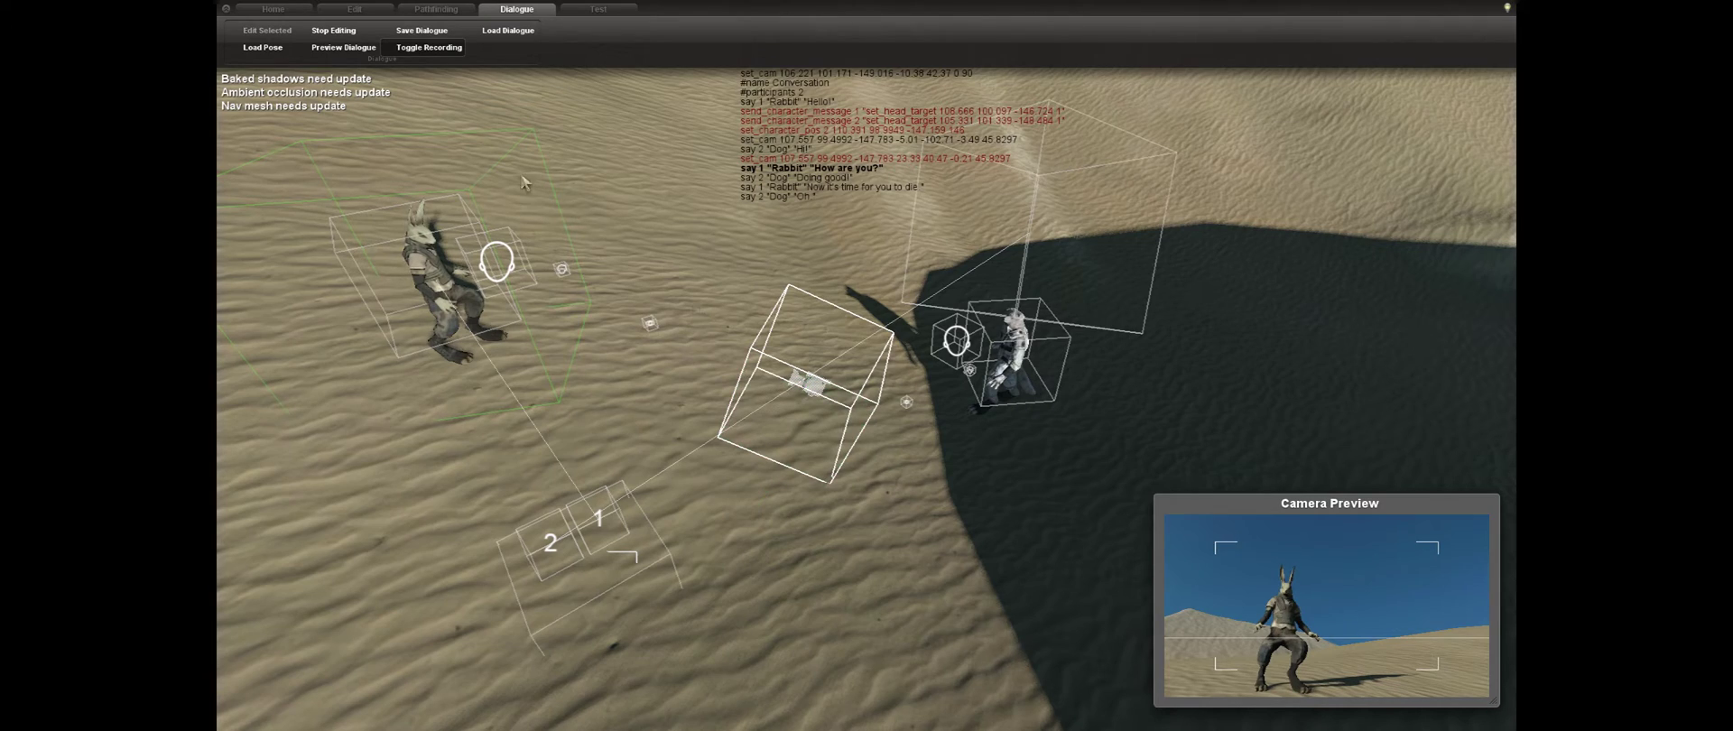
- Move the rabbit's outer placement box aside and give its dialogue box the r_dialogue_armcross.anm pose for the "How are you?" line
key("w")
key("a")
key("s")
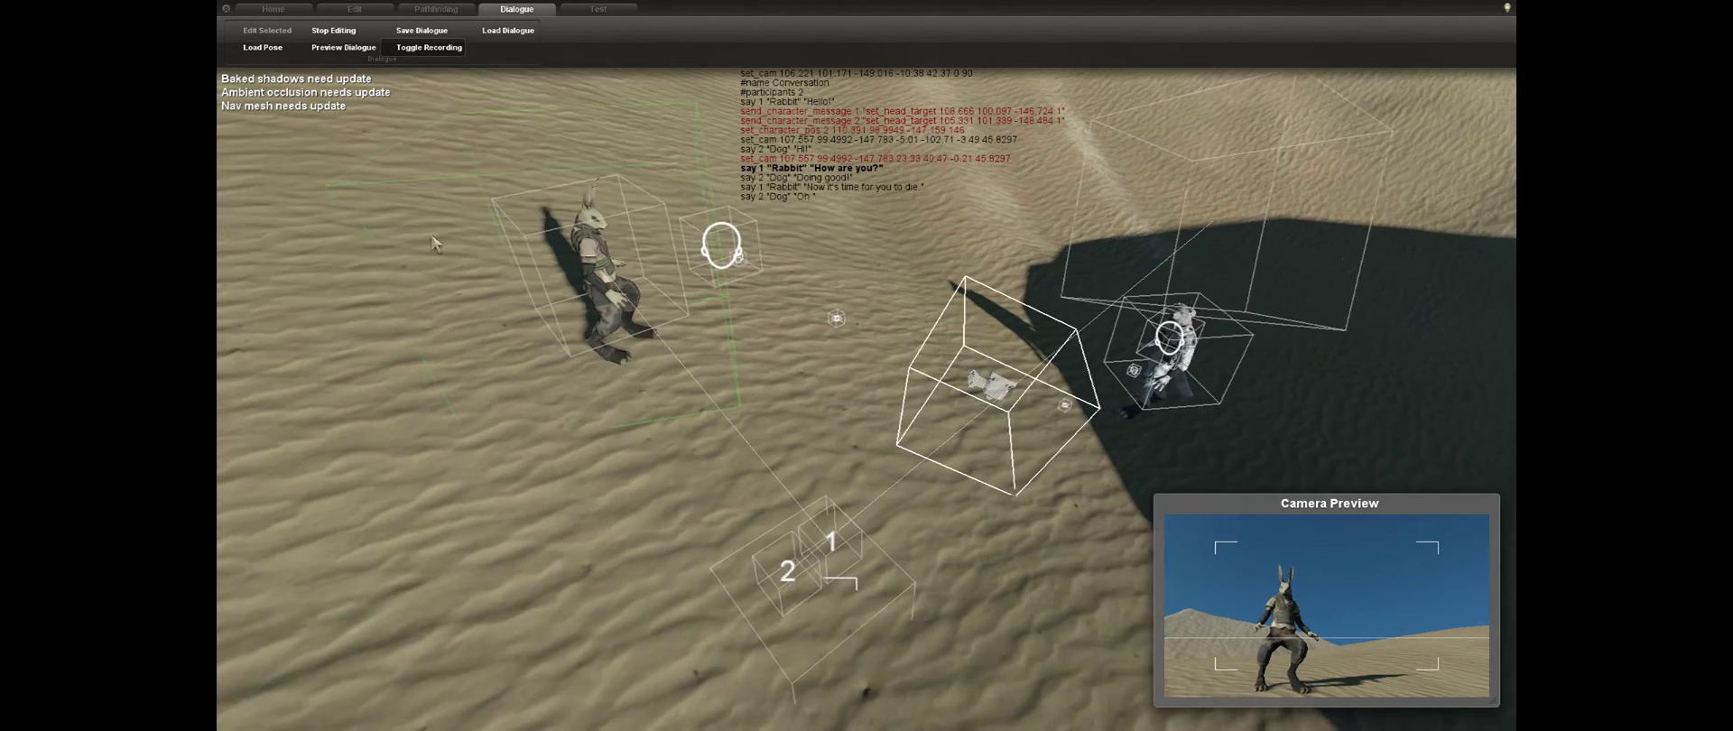
left_click(506, 256)
left_click_drag(559, 273, 539, 224)
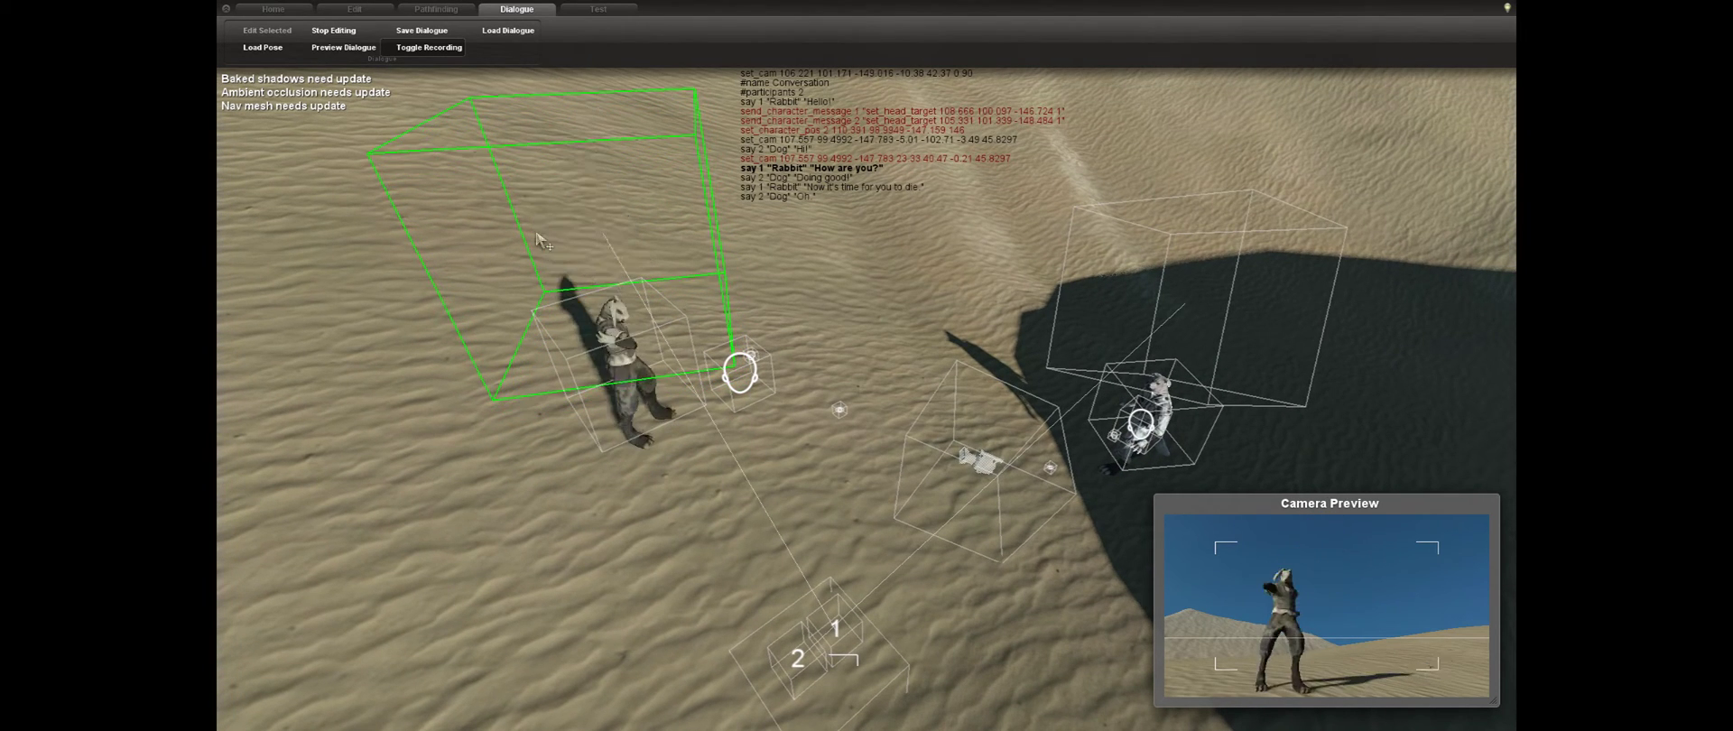
left_click(608, 427)
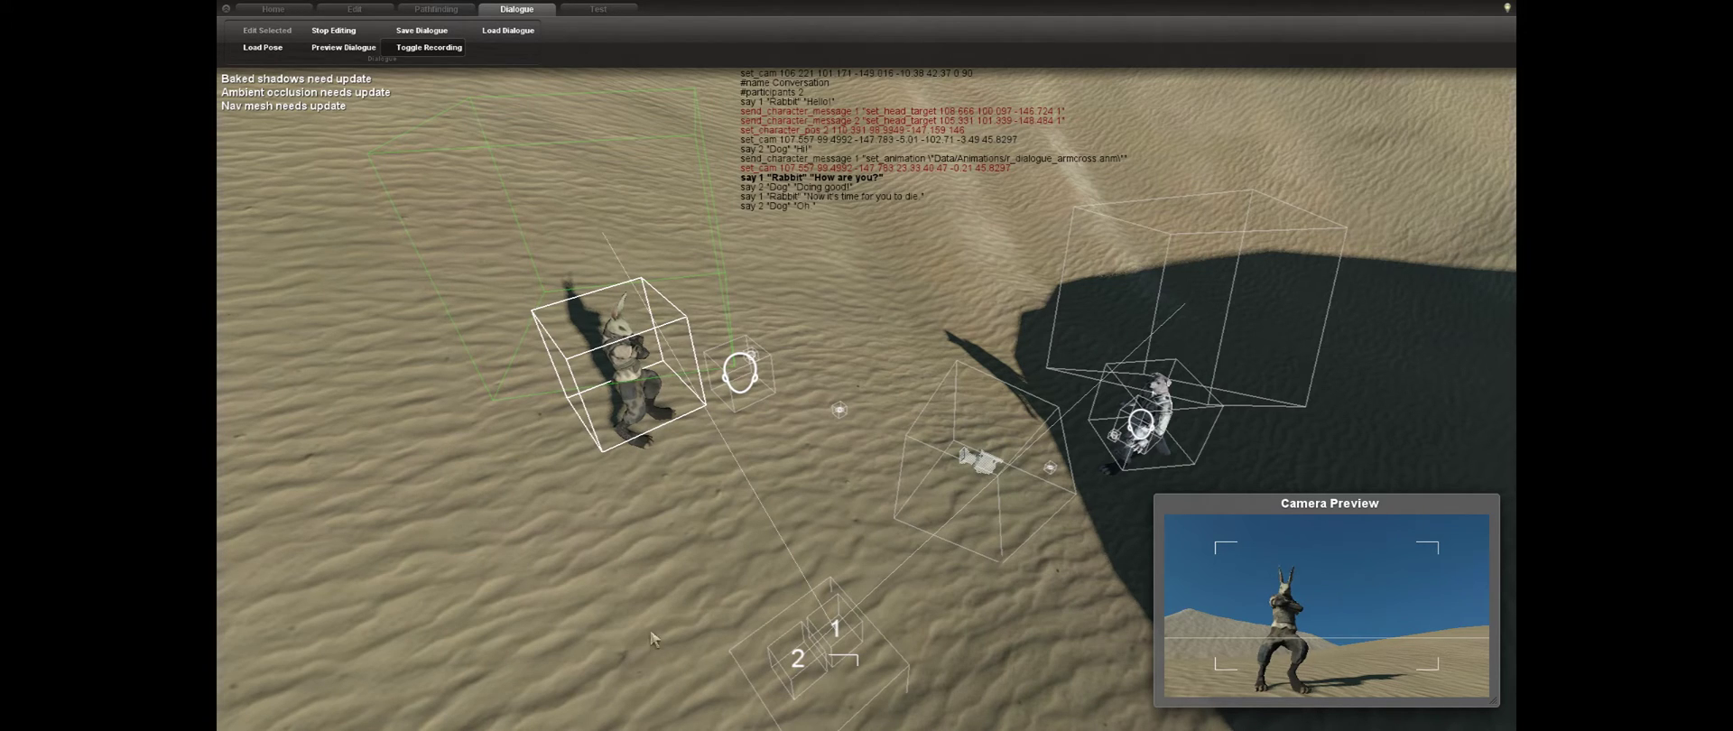
- Reposition the dialogue camera for the "How are you?" line to frame the arm-crossed rabbit more closely
key("d")
mouse_move(761, 458)
left_mouse_down()
mouse_move(676, 444)
mouse_move(770, 461)
left_mouse_up()
key("a")
scroll(770, 465, "up", 3)
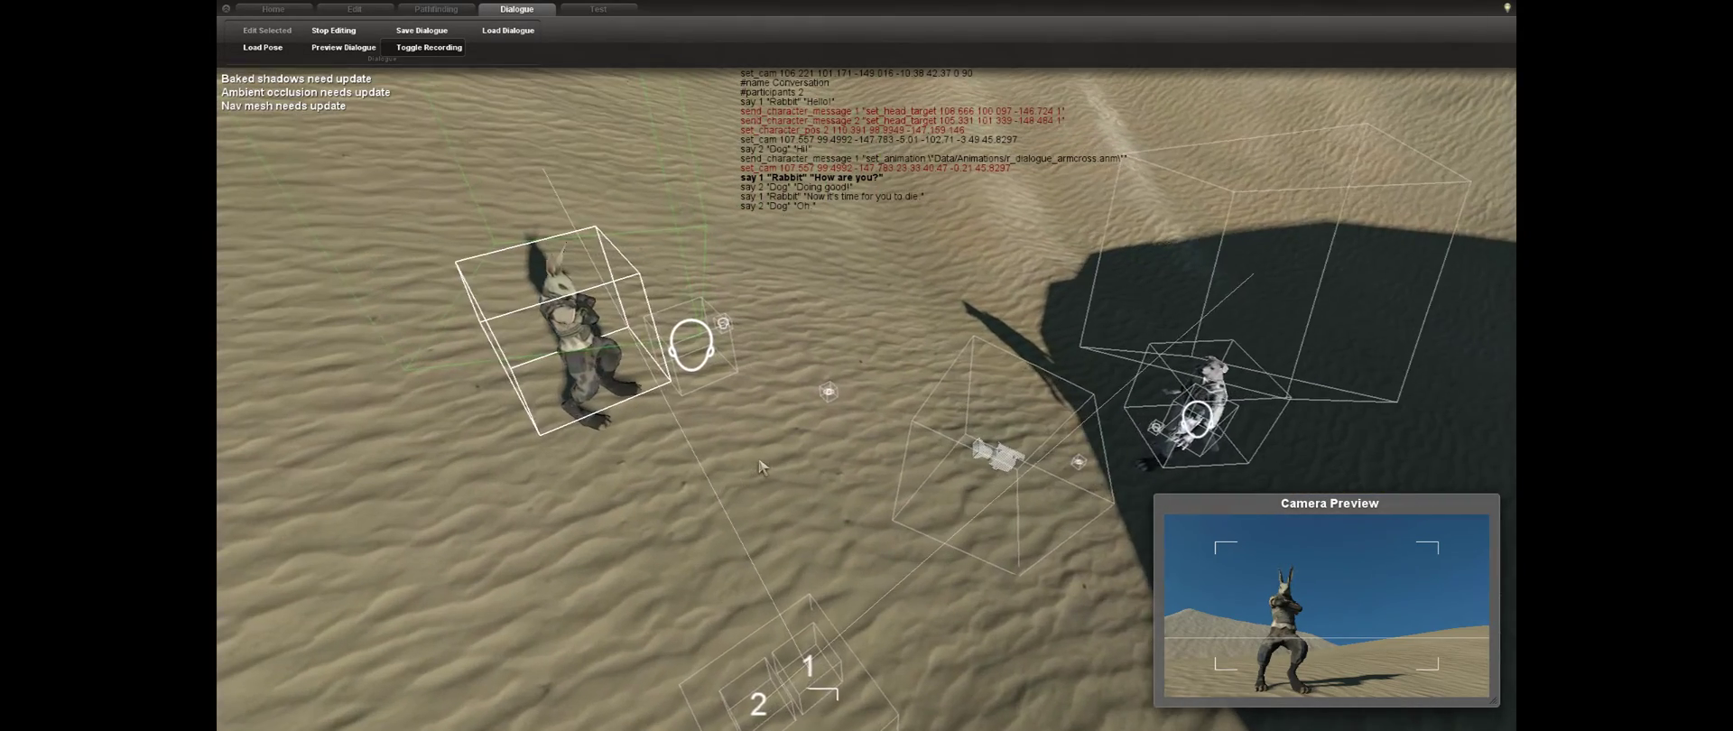
scroll(896, 467, "down", 3)
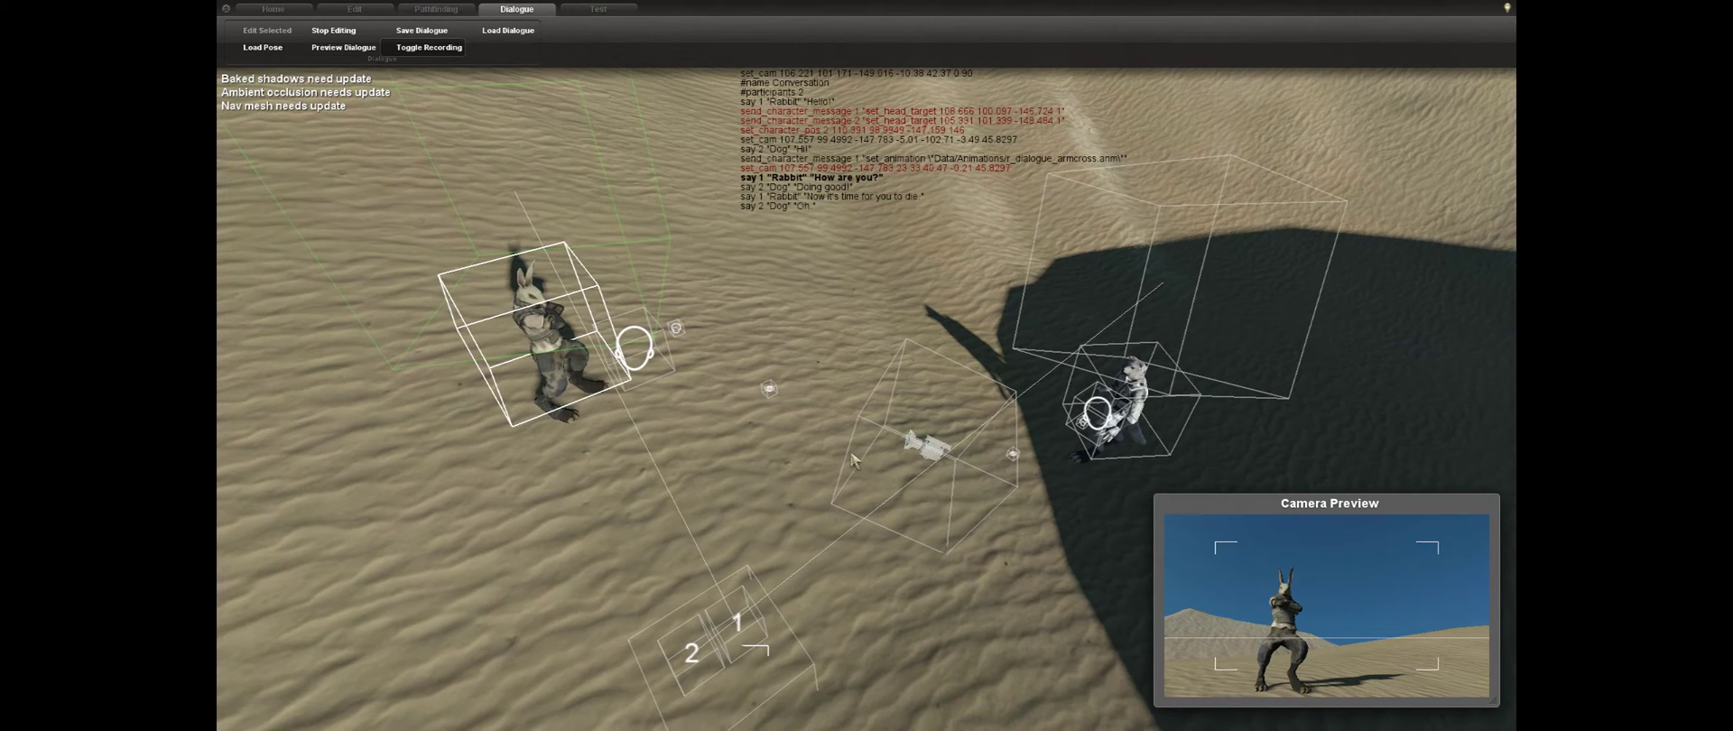
double_click(929, 477)
left_click_drag(912, 417, 851, 313)
left_click_drag(861, 393, 864, 501)
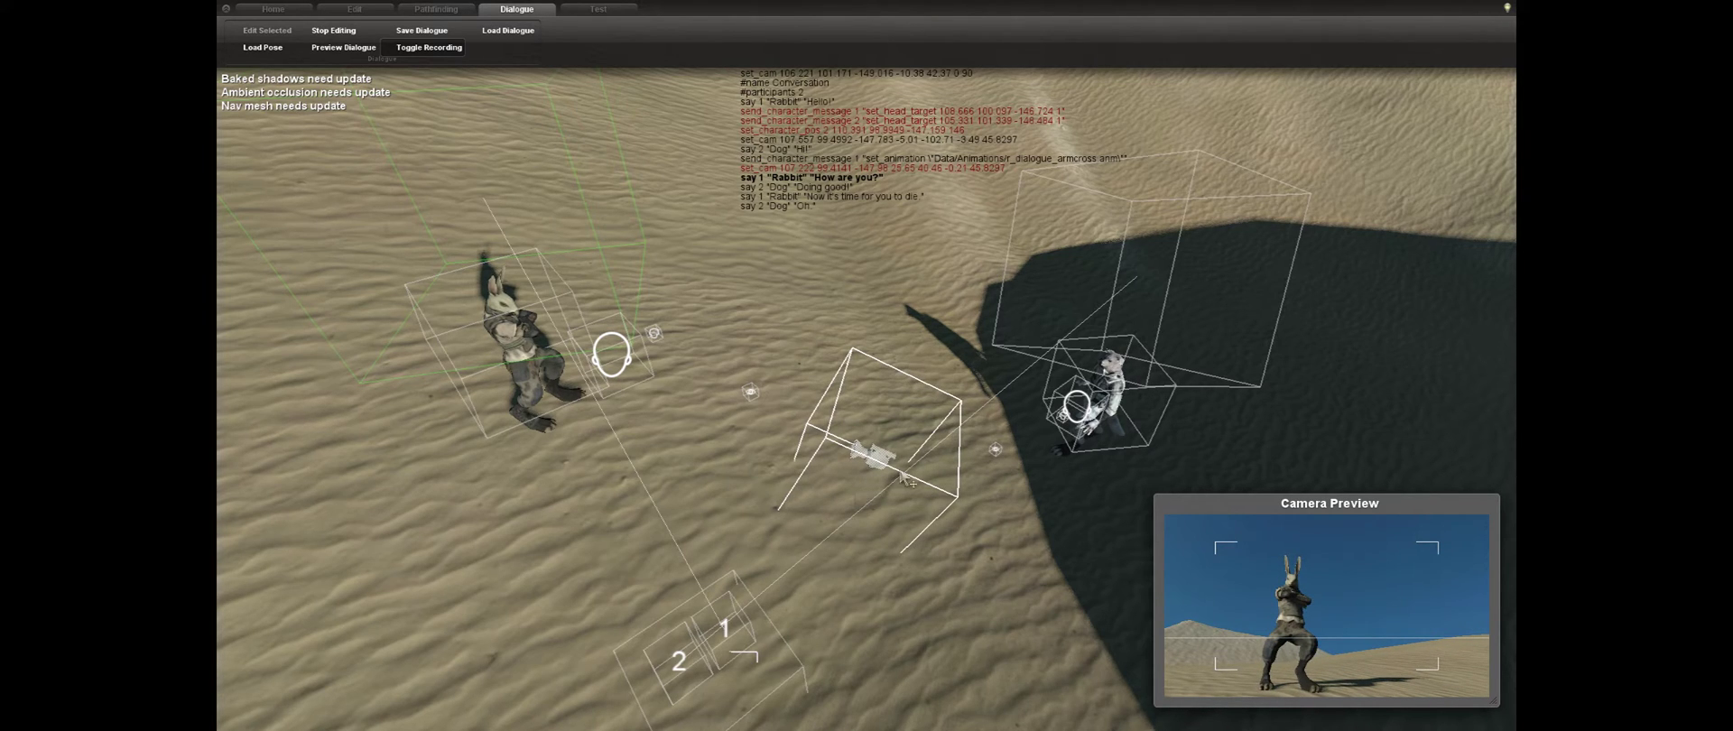
- Go to the dog's "Doing good!" line, then rotate and reposition the dialogue camera to frame the dog
left_click(836, 191)
left_click_drag(889, 445, 776, 99)
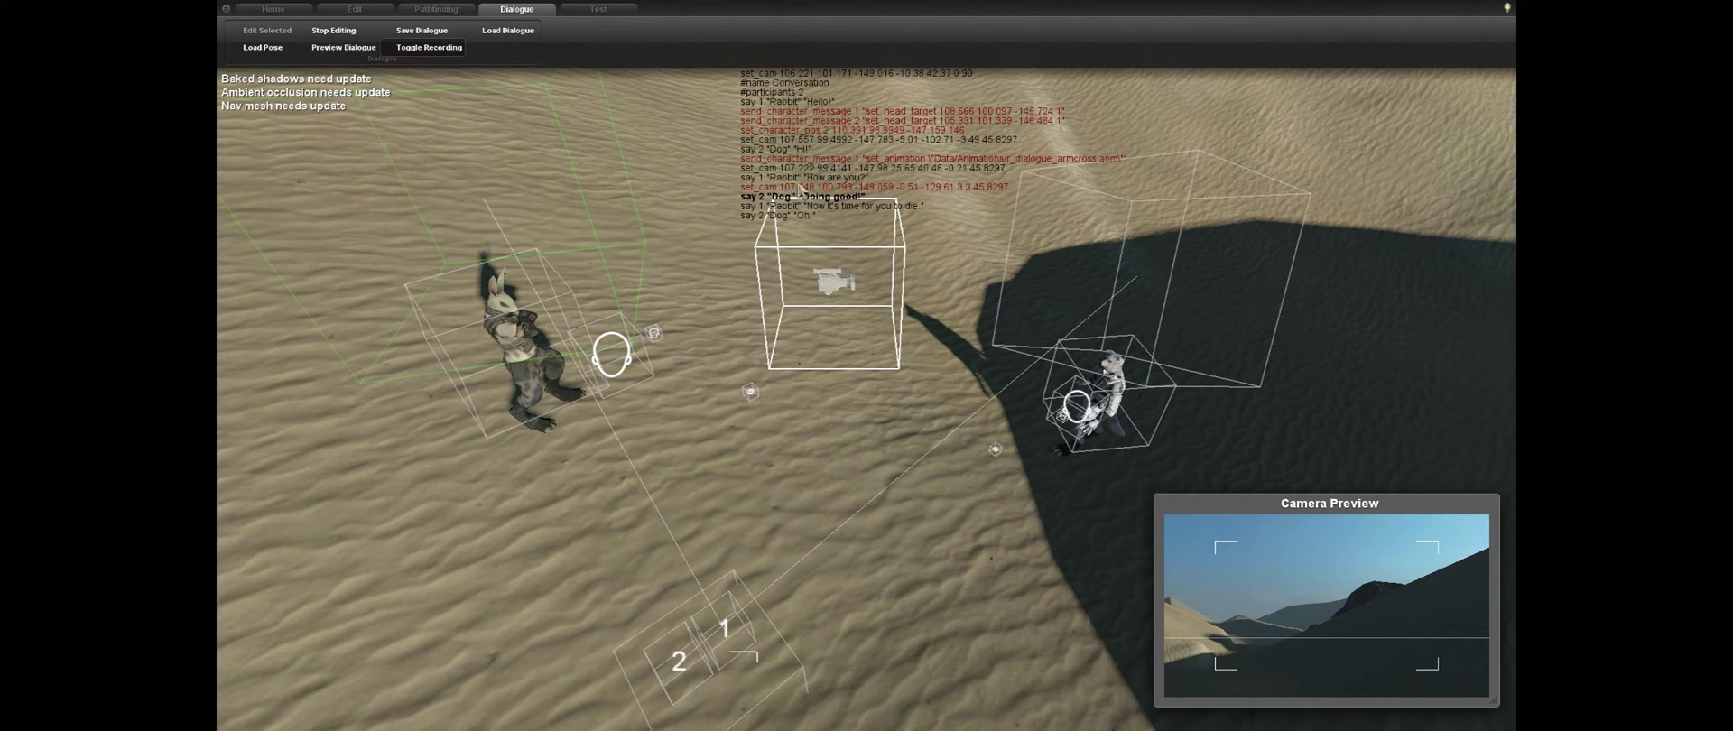
left_click_drag(815, 239, 842, 359)
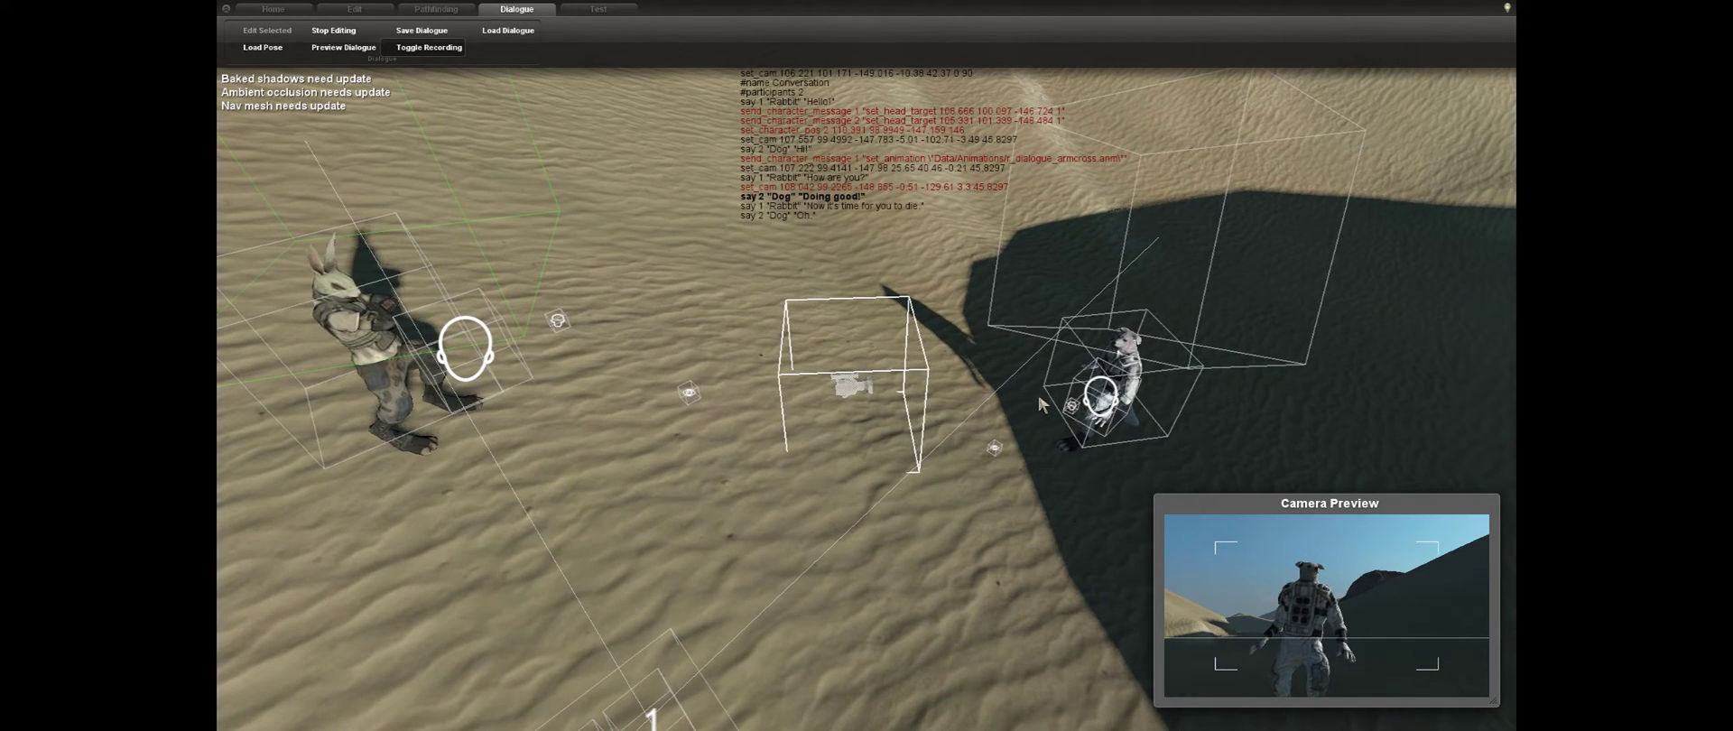
key("s")
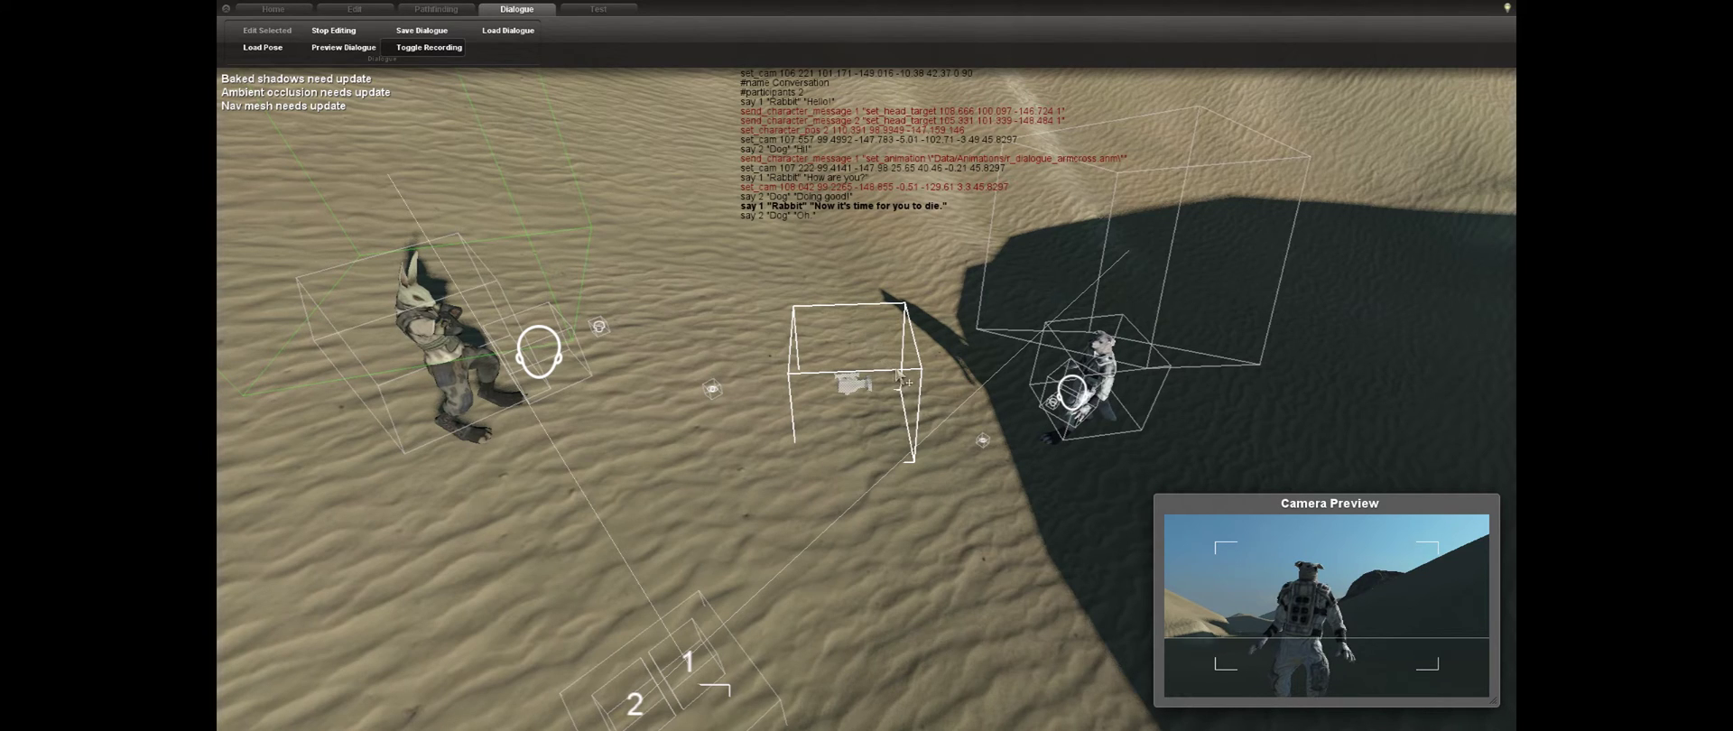
- For the rabbit's "Now it's time for you to die." line, turn the dialogue camera back and reposition it for a low-angle shot of the rabbit
left_click_drag(910, 349, 731, 355)
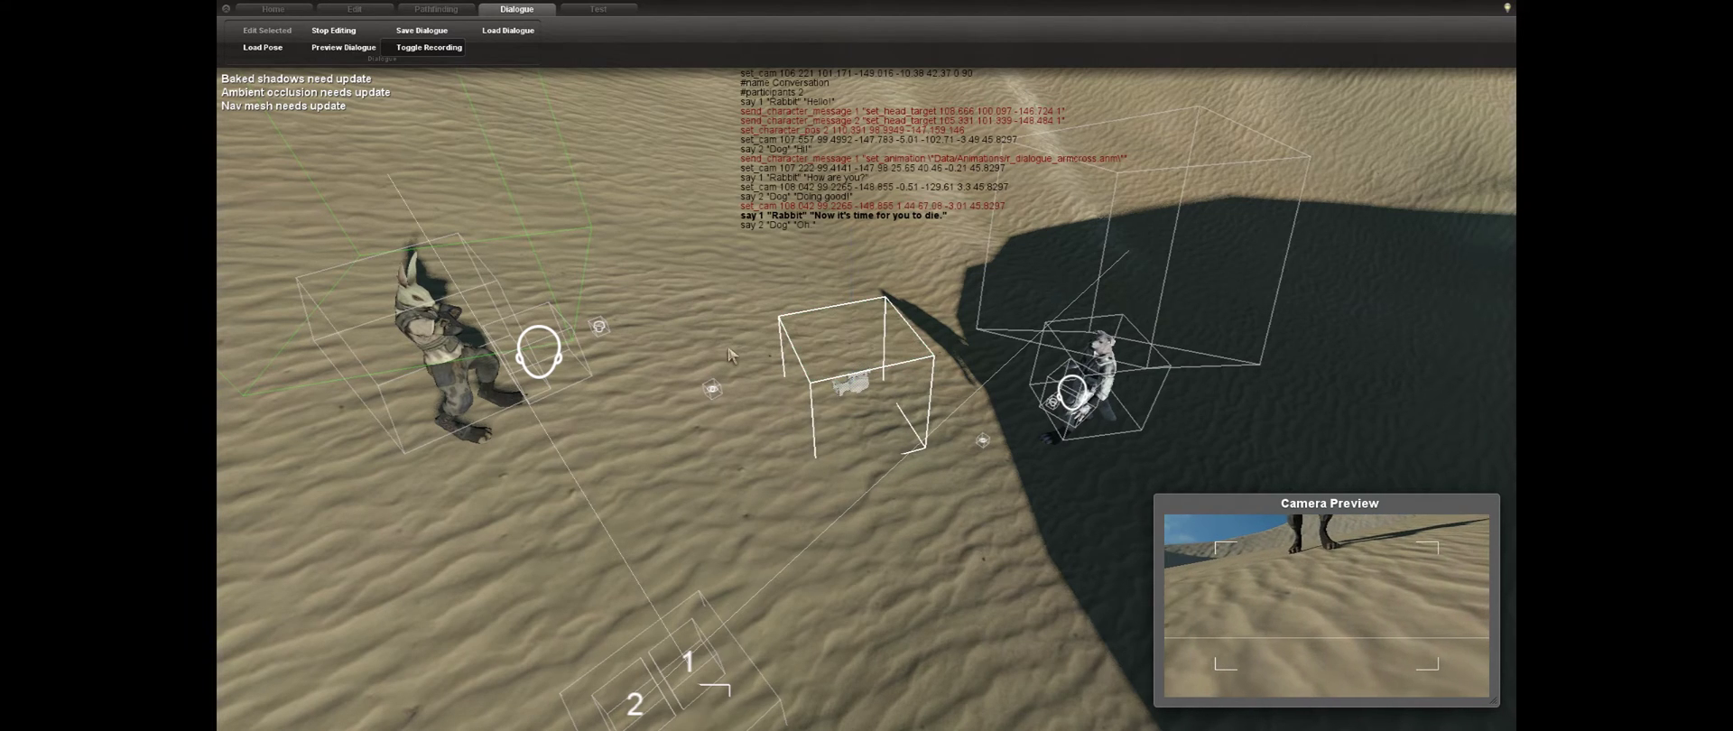
left_click_drag(871, 390, 829, 386)
key("s")
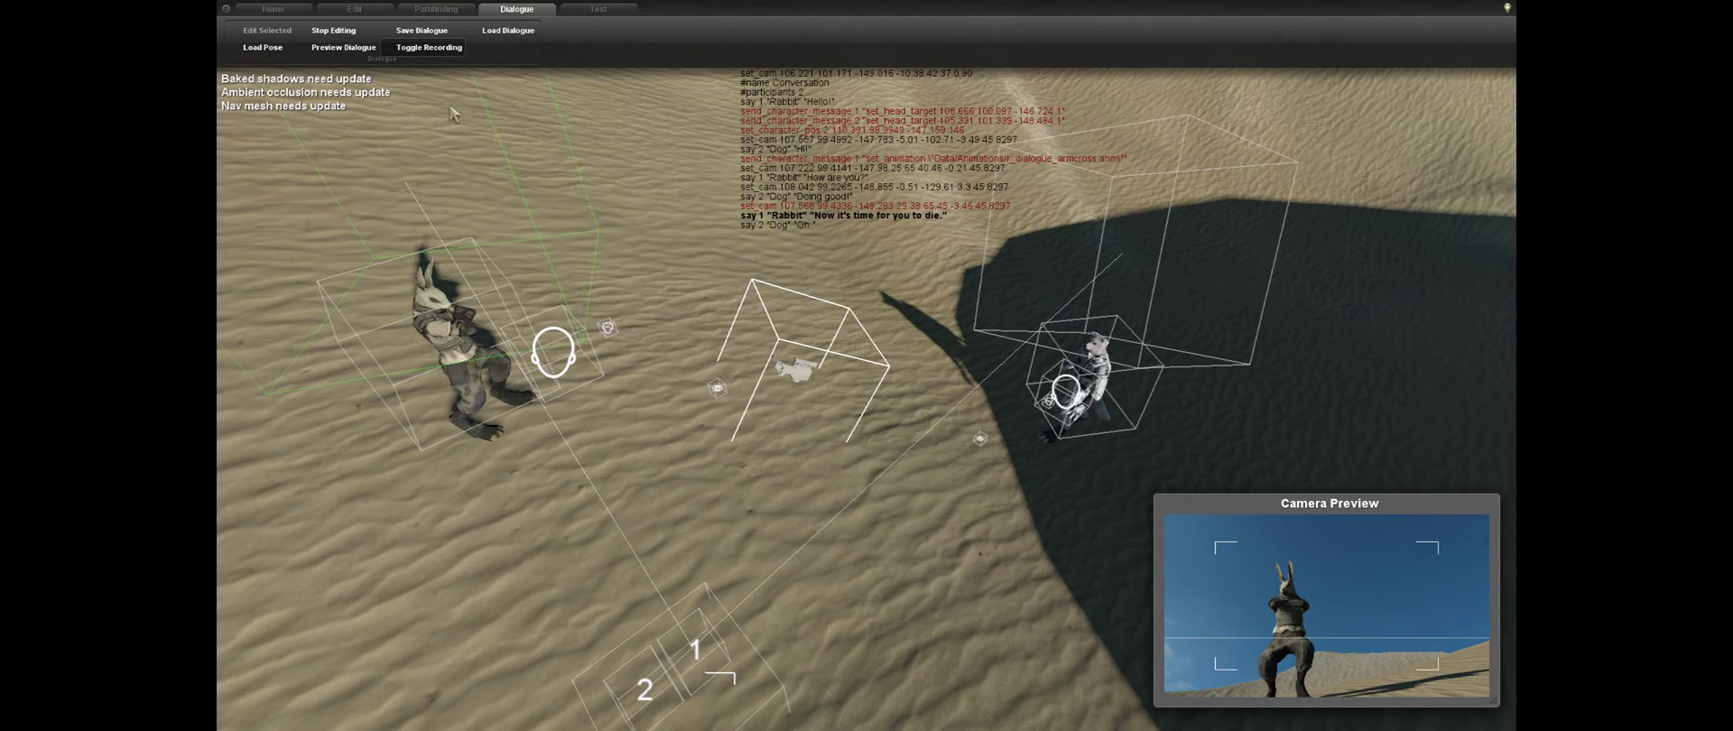
- Go to the dog's "Oh." line, rotate the dialogue camera to the dog and zoom it into a close-up of the head
key("Down")
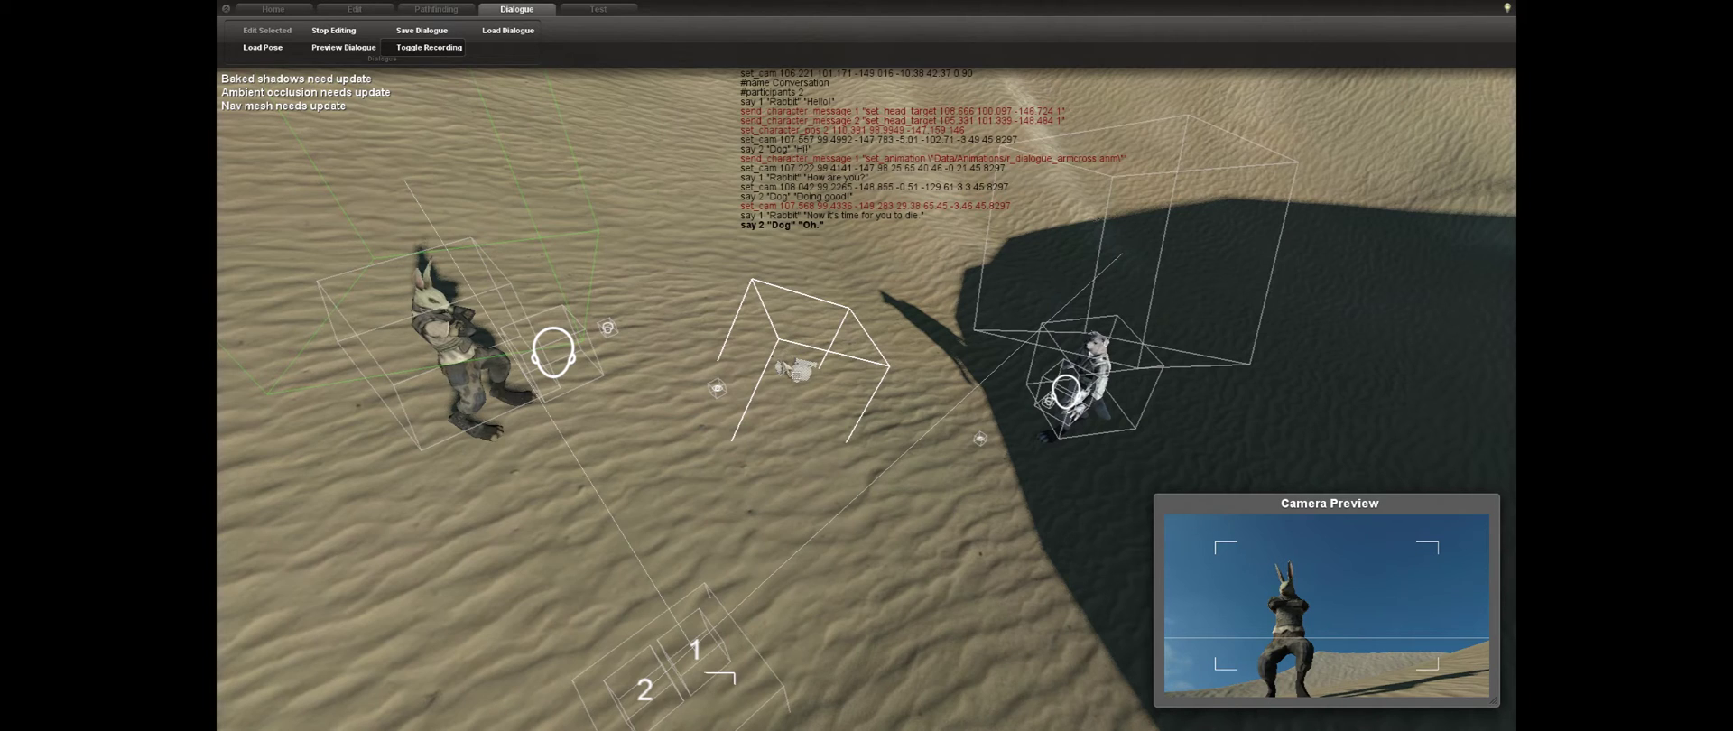
left_click_drag(770, 384, 907, 224)
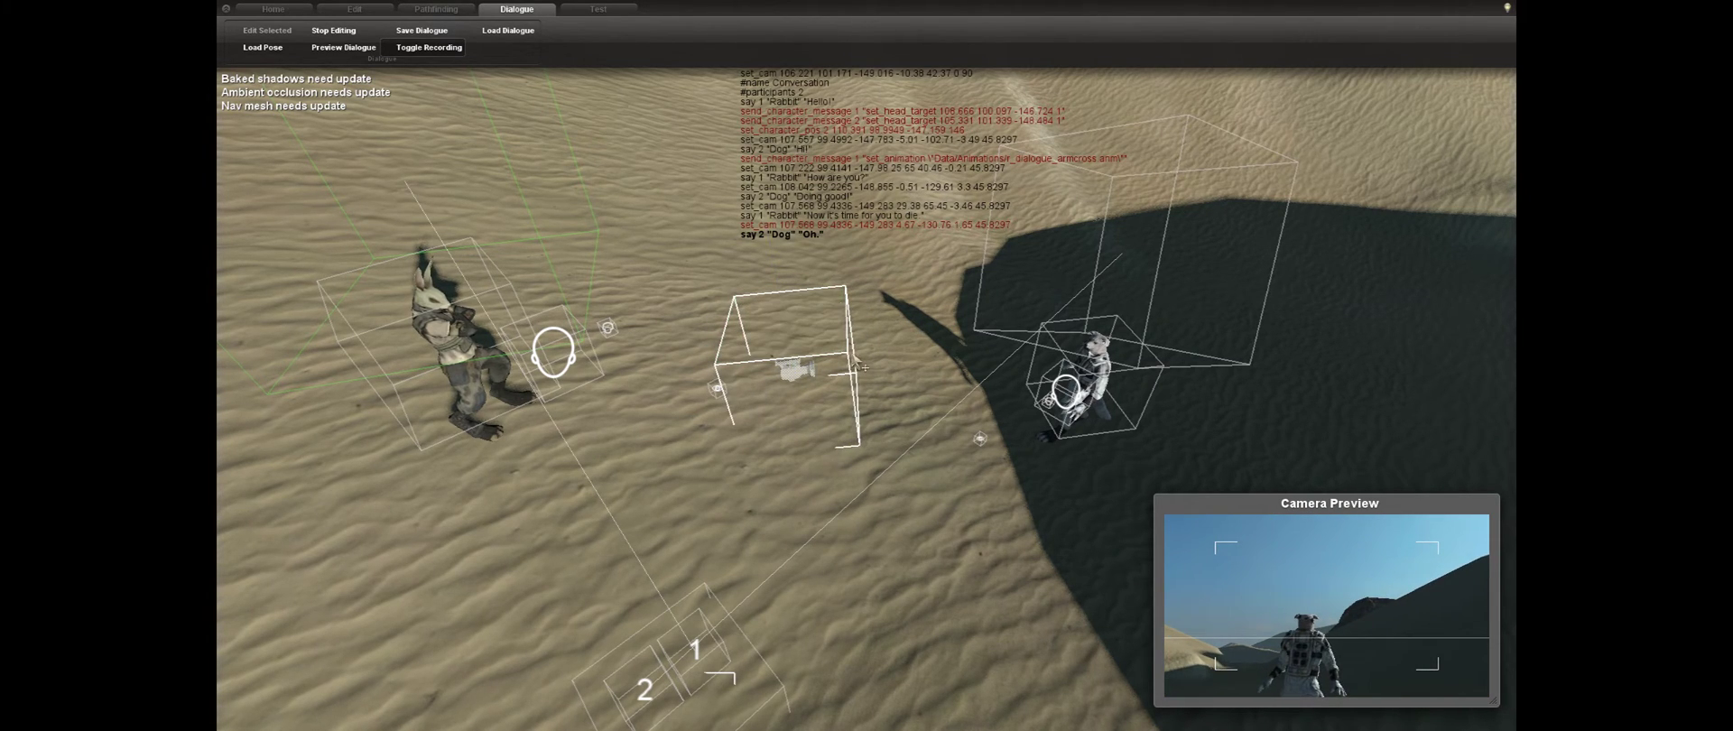
left_click_drag(846, 359, 821, 423)
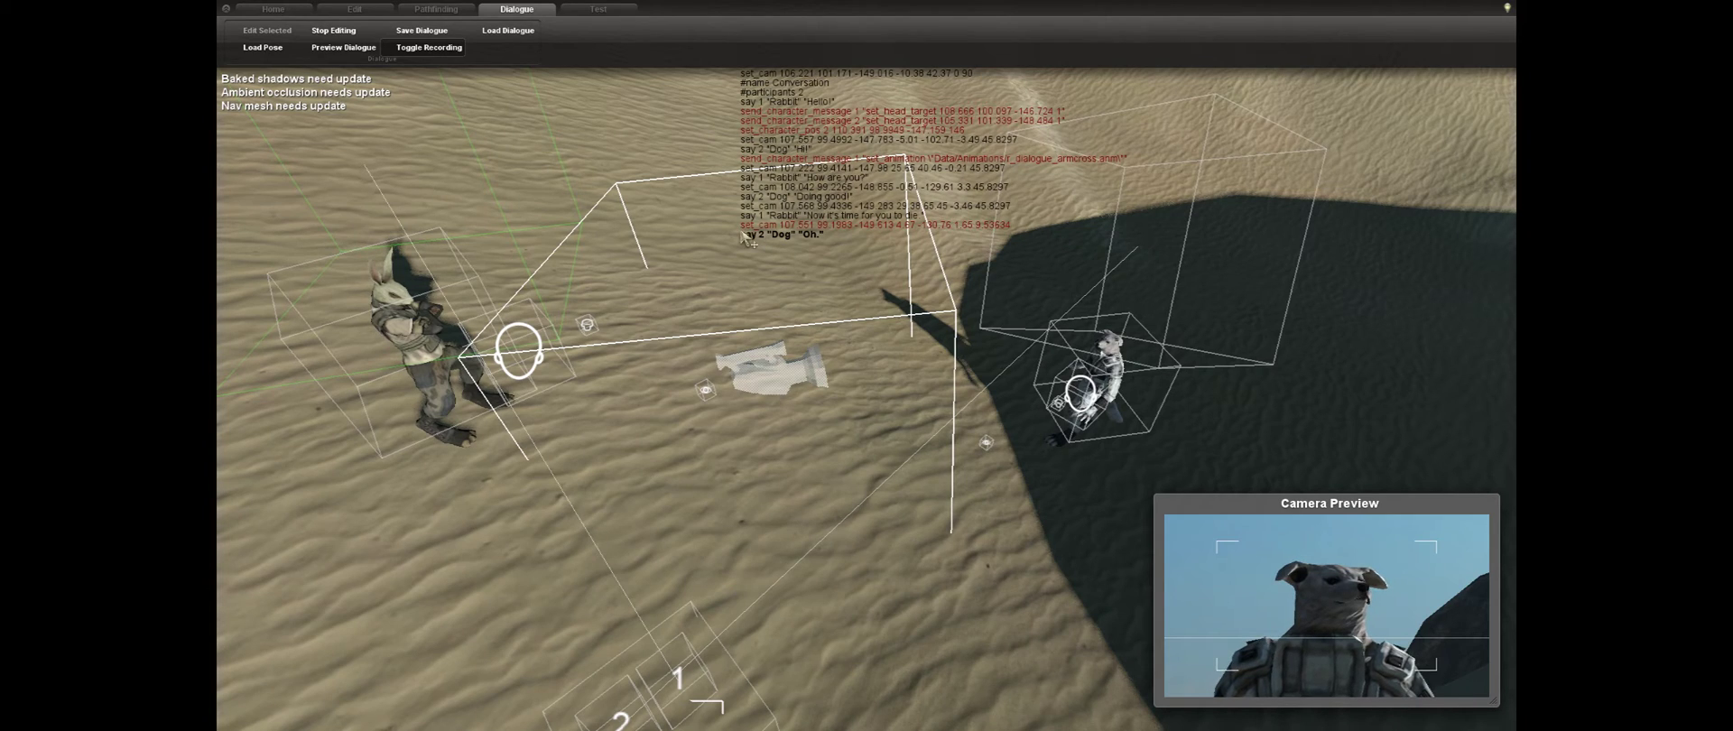
- Turn off dialogue recording and save the dialogue
left_click(434, 55)
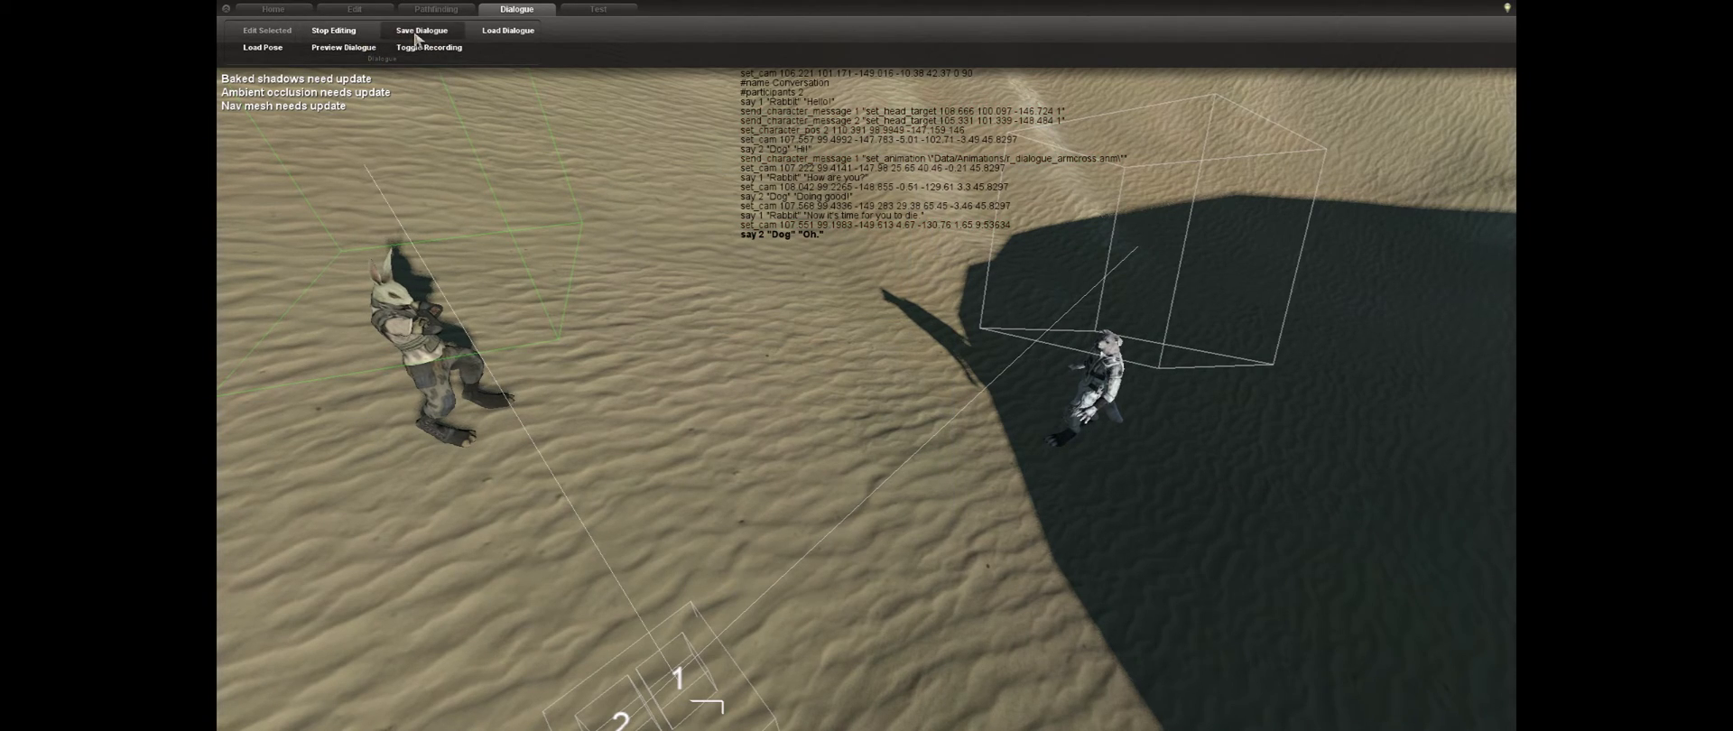
left_click(417, 35)
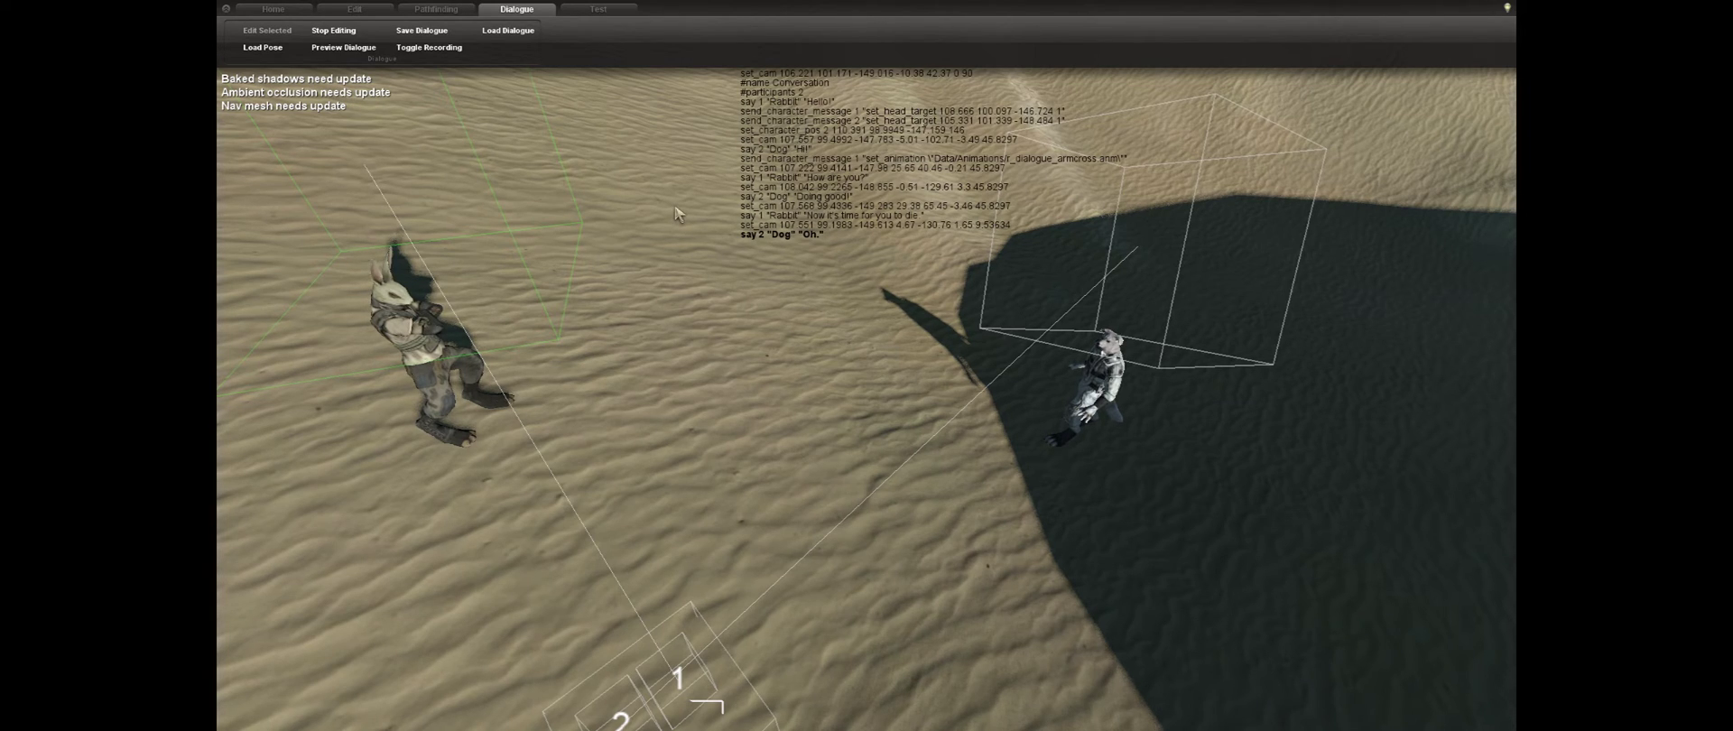
- Preview the dialogue through to the dog's final "Oh." line
key("s")
left_click_drag(689, 420, 692, 417)
left_click(341, 49)
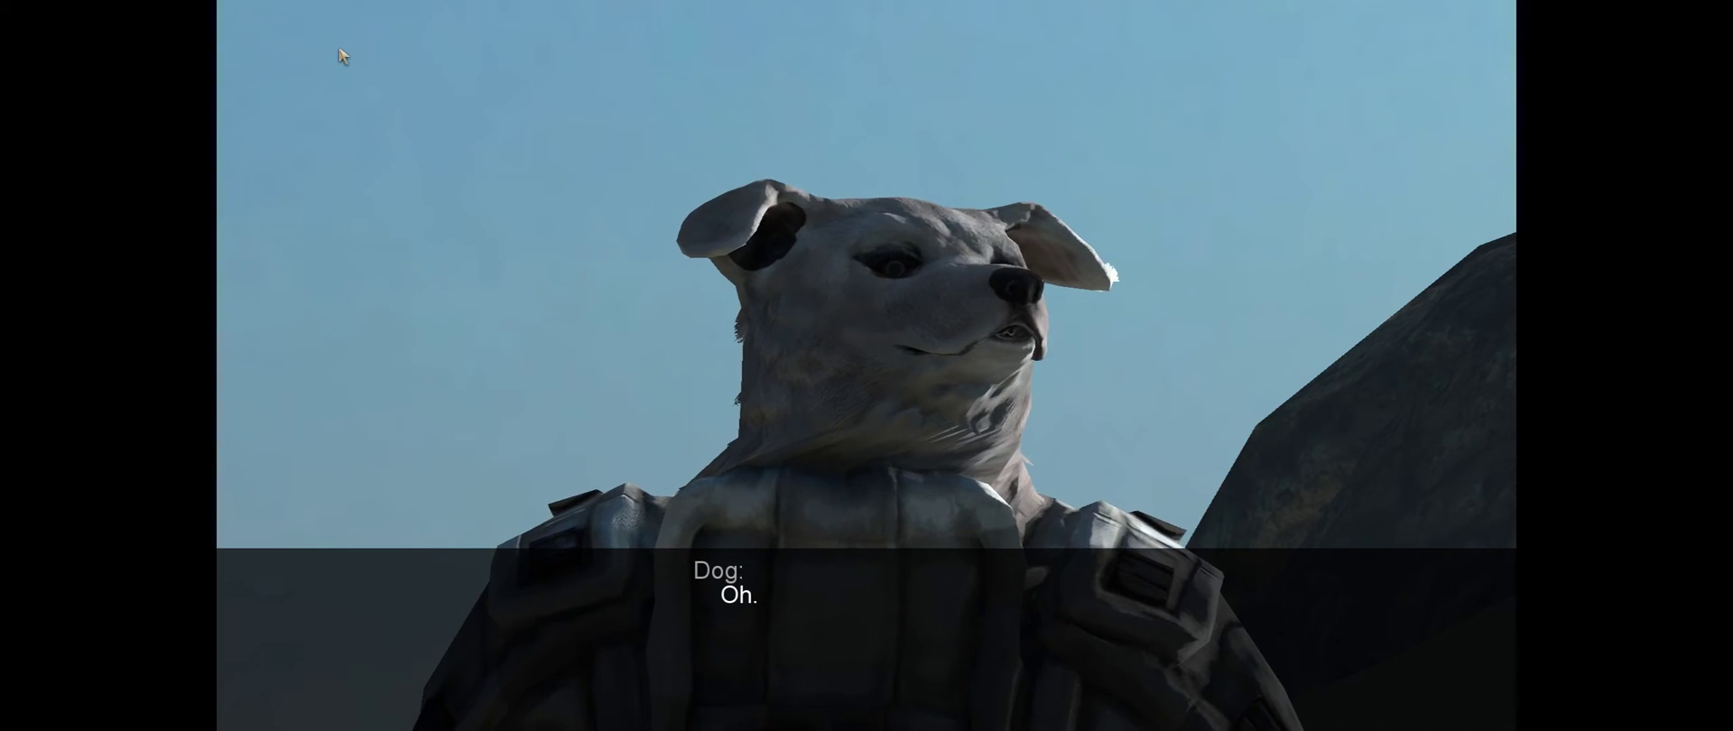
left_click(341, 54)
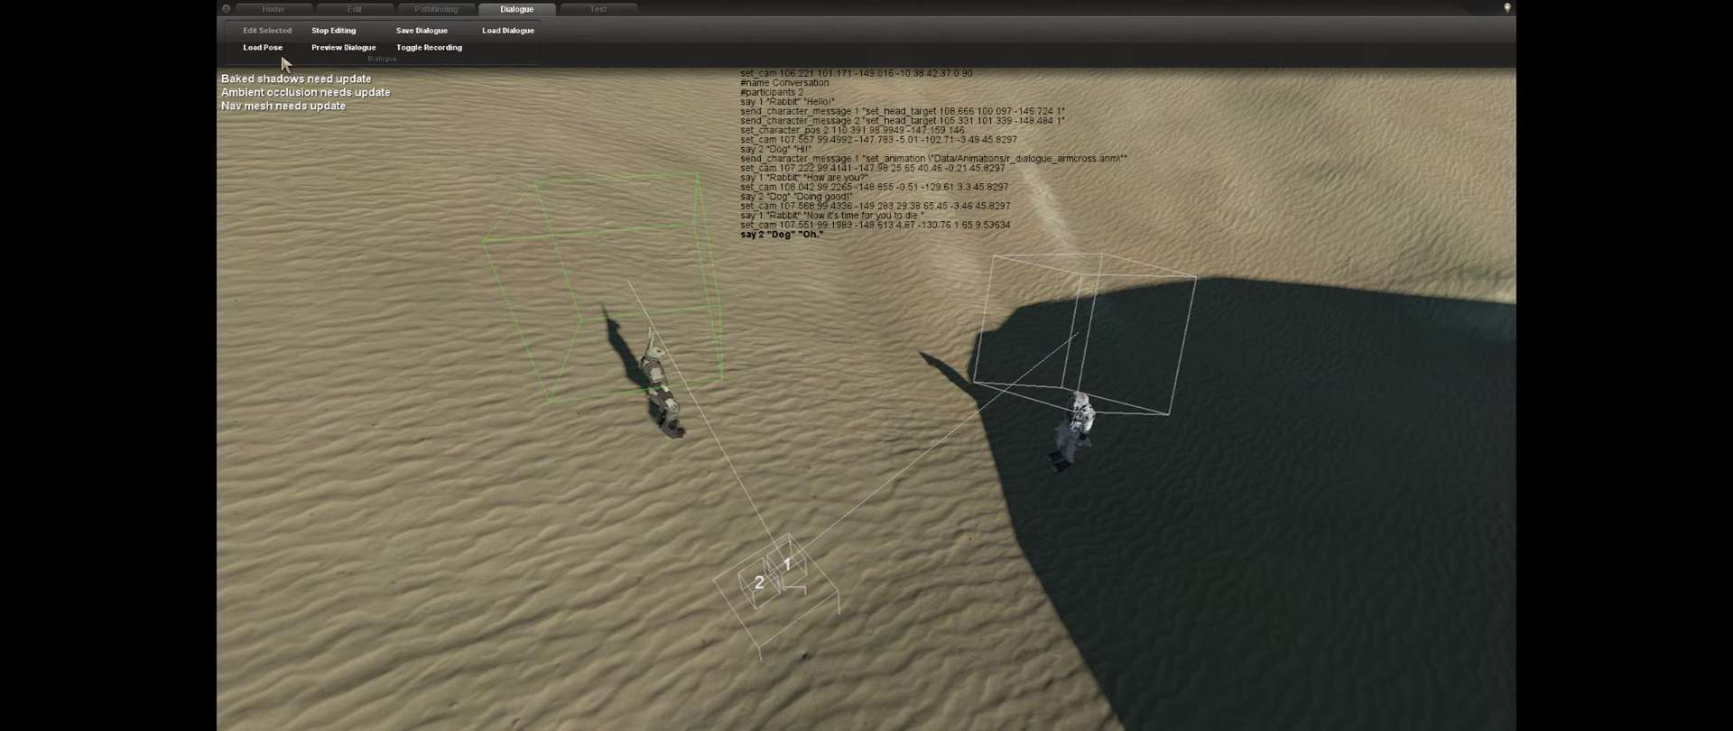
- Move the rabbit's outer placement box farther away from the dialogue object and the dog
key("s")
key("w")
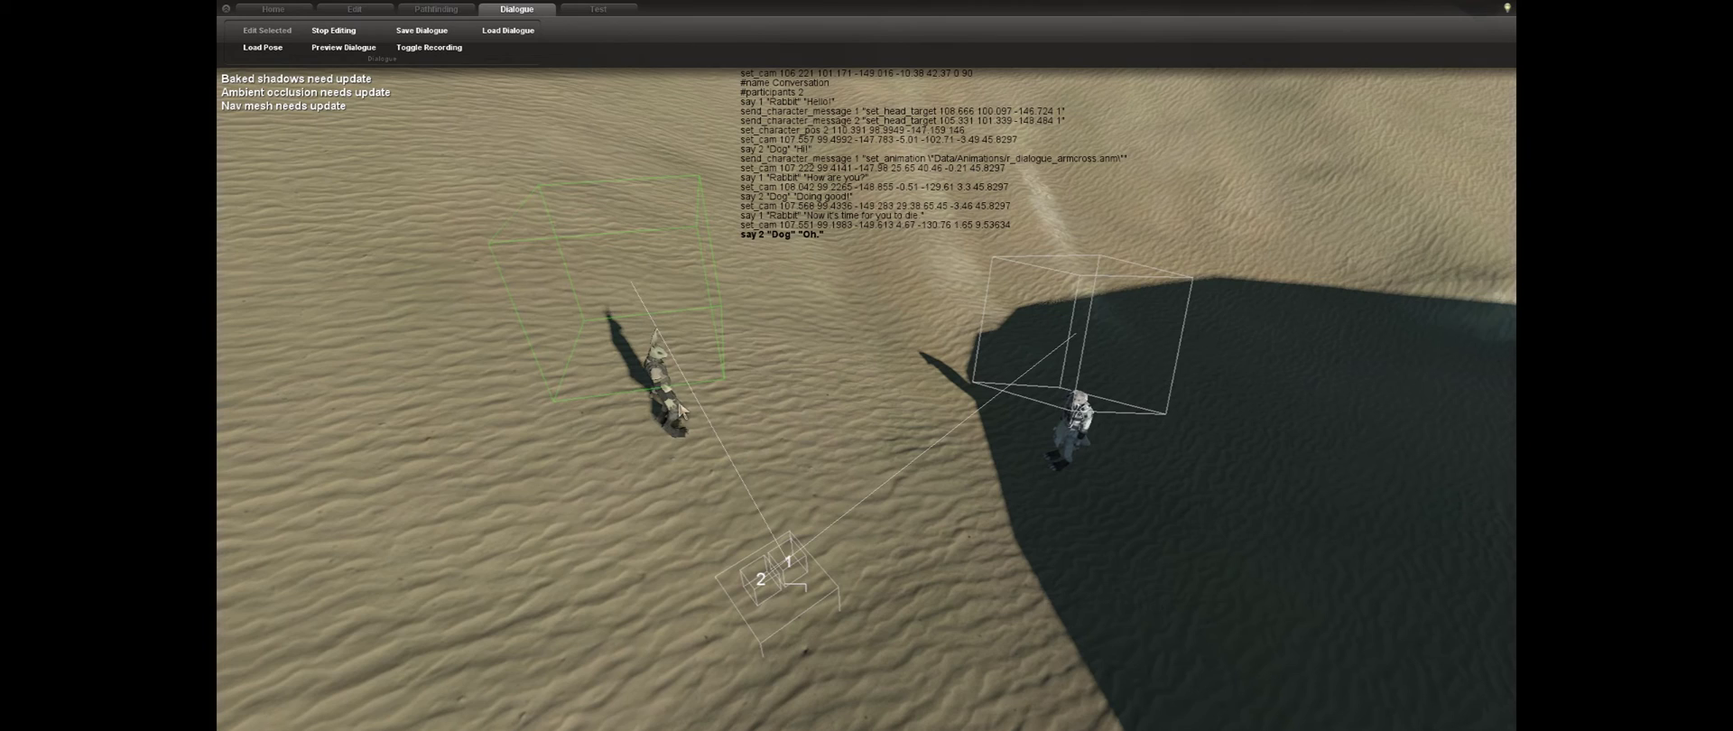
key("a")
mouse_move(586, 311)
left_mouse_down()
mouse_move(616, 308)
mouse_move(585, 310)
left_mouse_up()
key("s")
key("a")
key("w")
key("s")
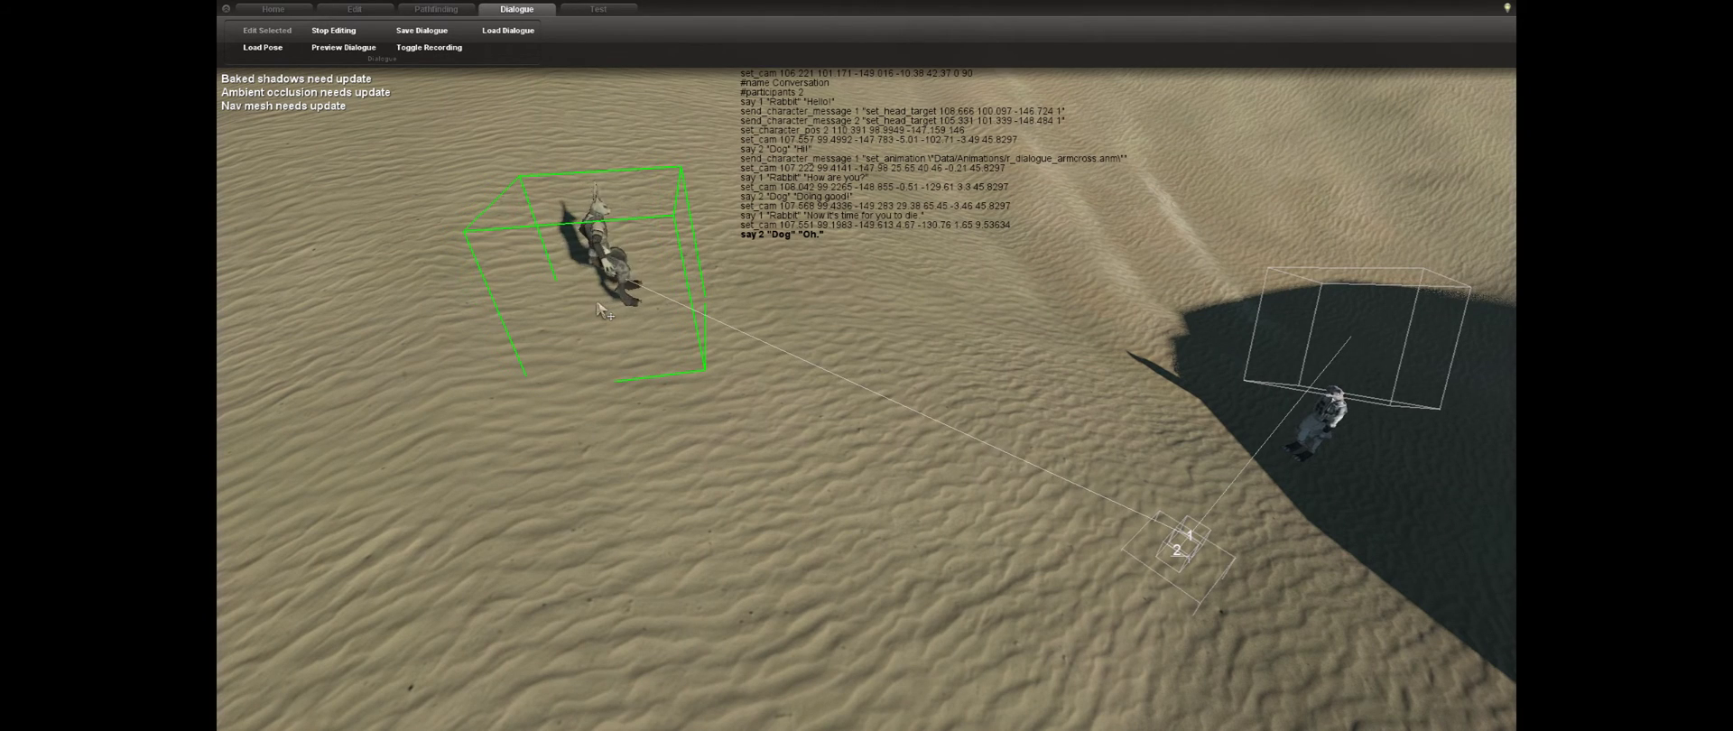
key("d")
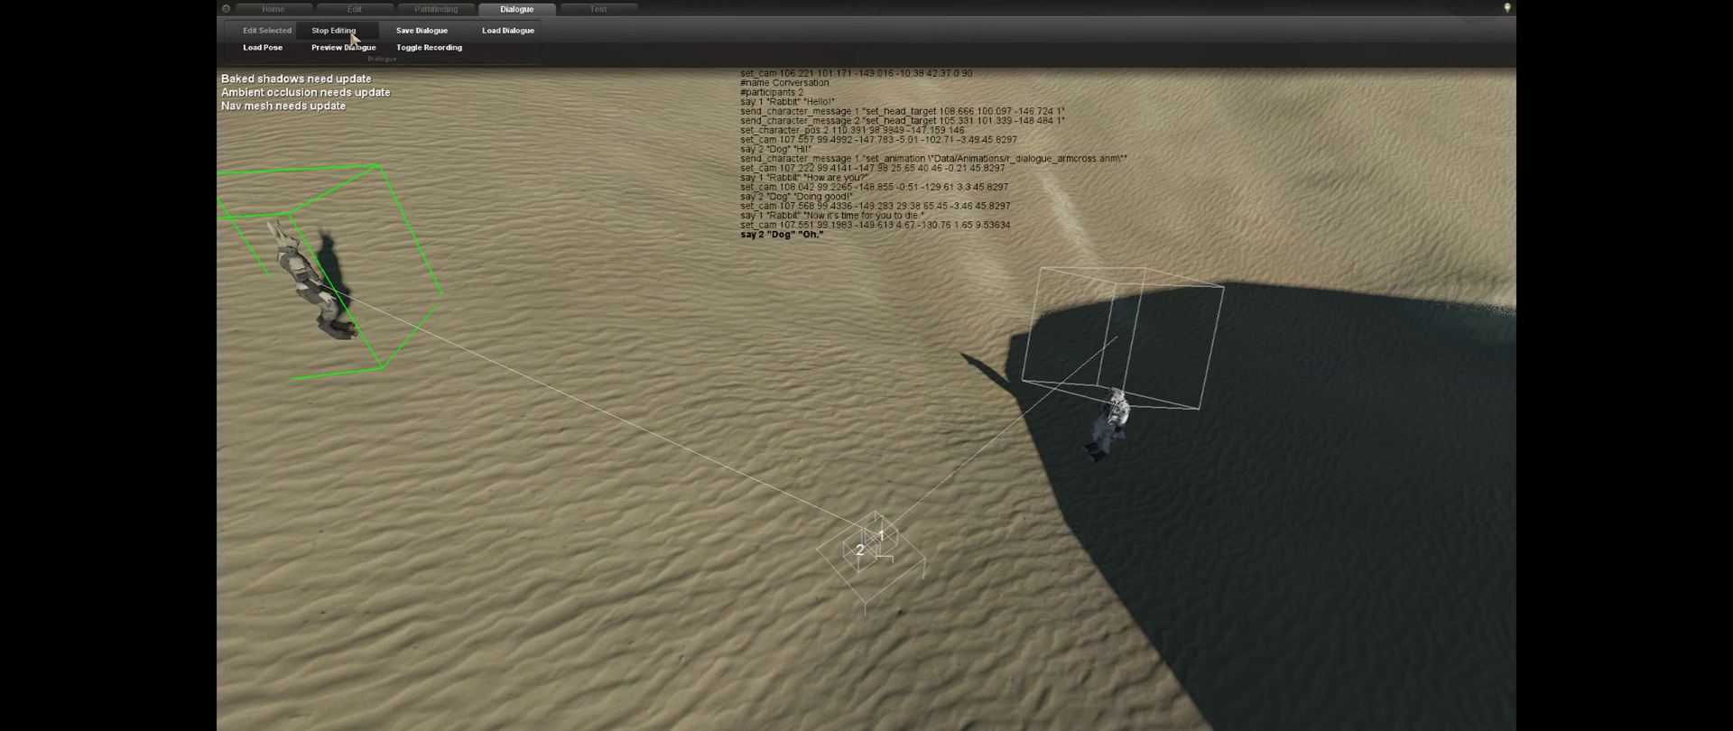
- Stop editing the dialogue and place a dialogue trigger hotspot low in the sand between the rabbit and the dog
left_click(352, 34)
left_click(283, 11)
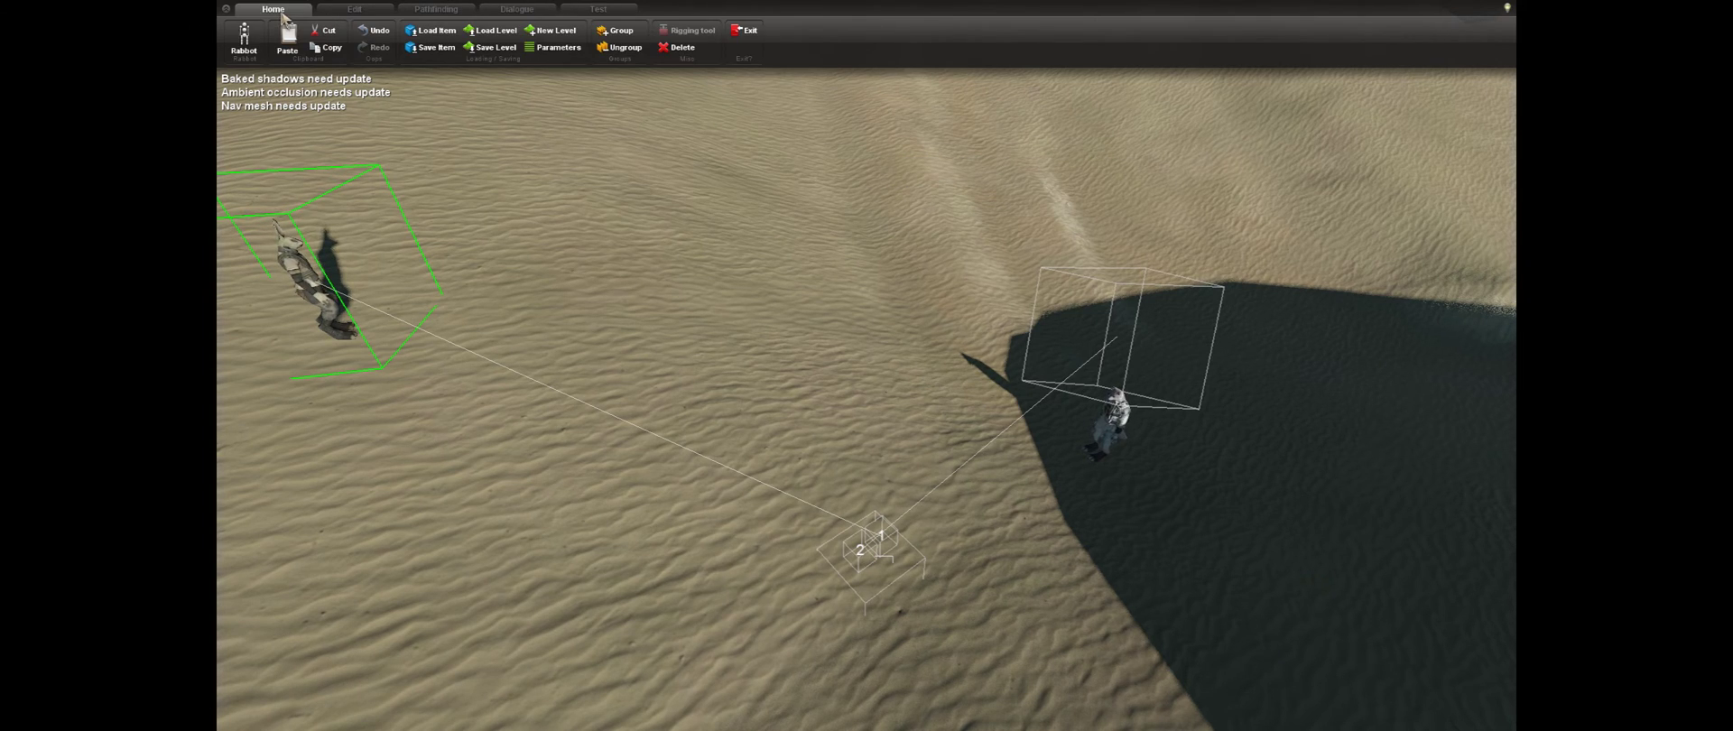
left_click(431, 30)
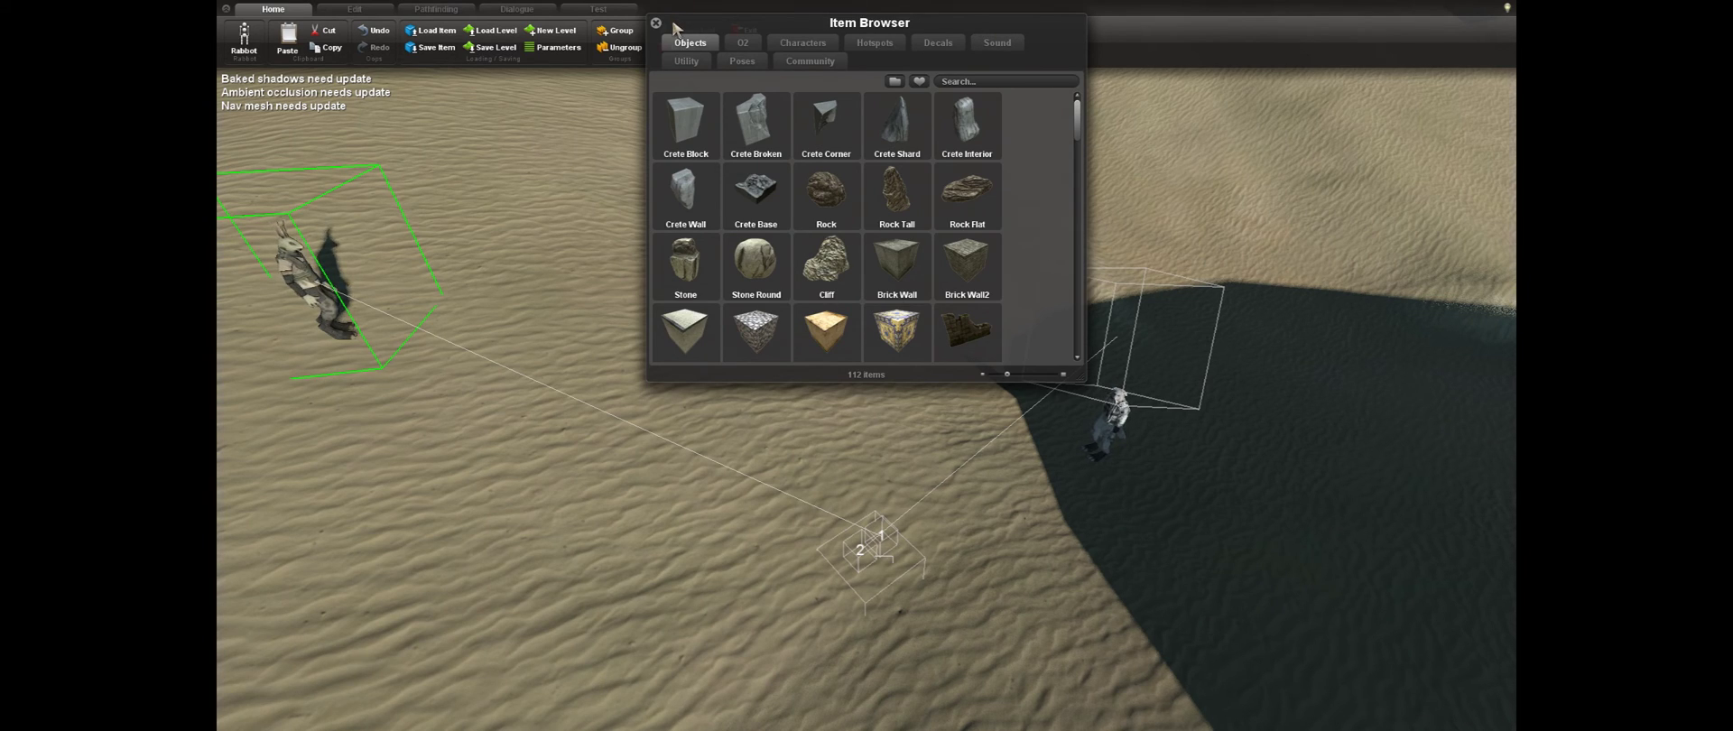
left_click(657, 23)
left_click(738, 361)
left_click(759, 352)
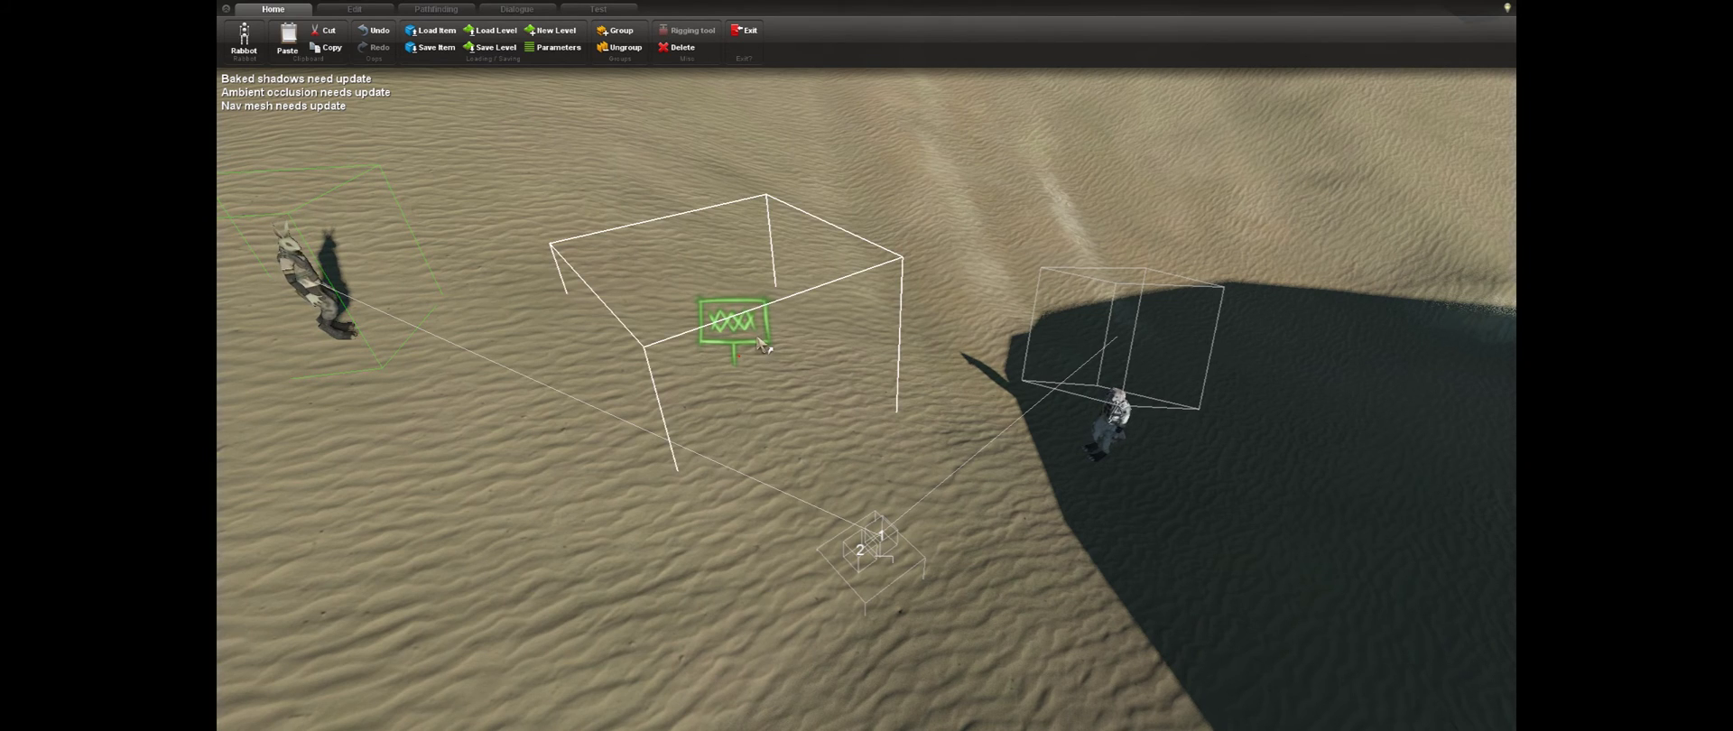
key("w")
left_click_drag(761, 369, 784, 459)
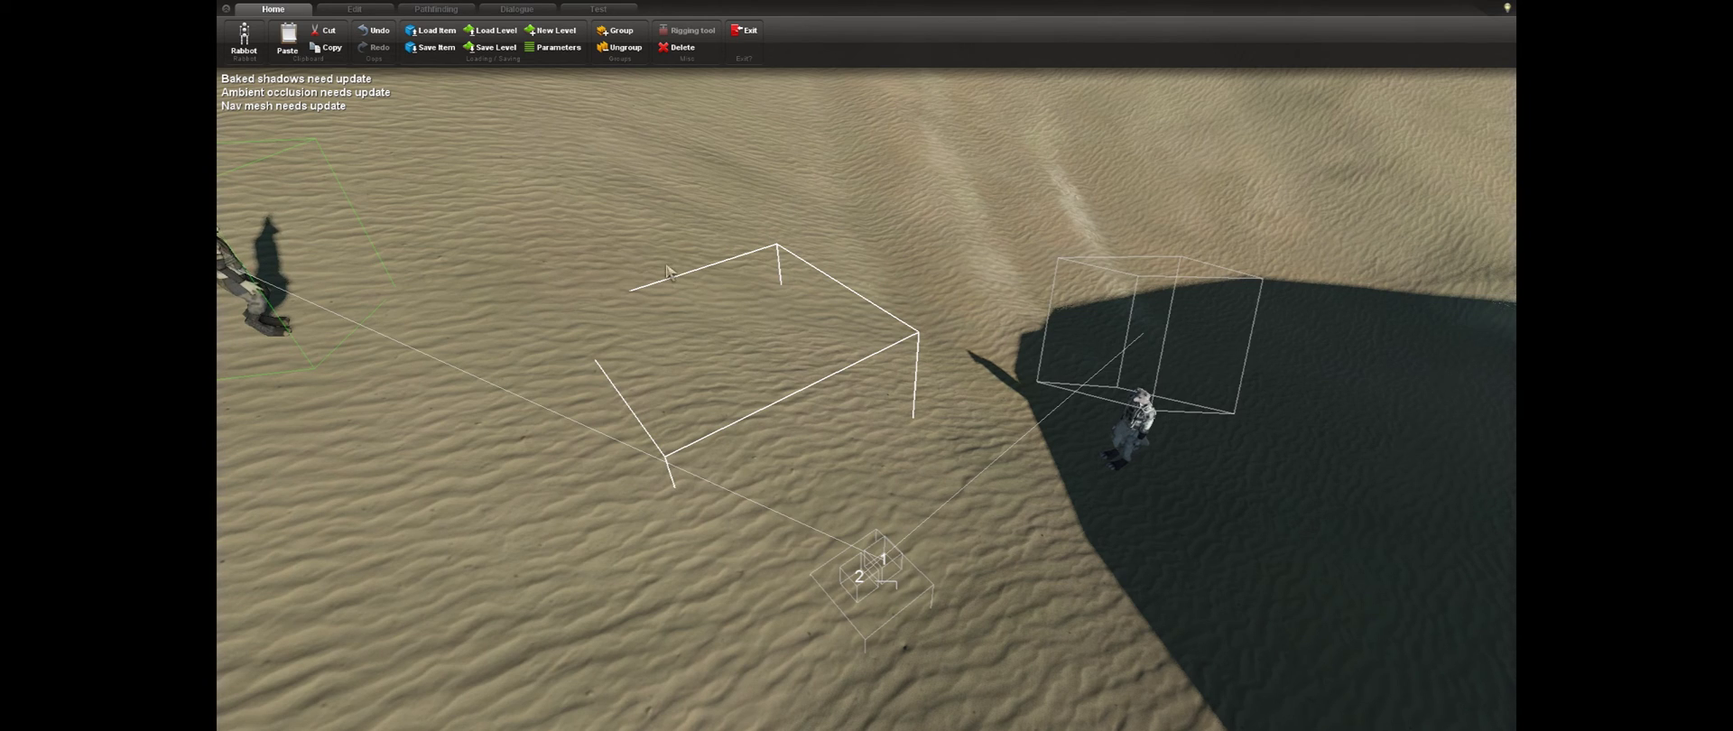
- Set the trigger hotspot's Dialogue parameter to "Conversation"
key("u")
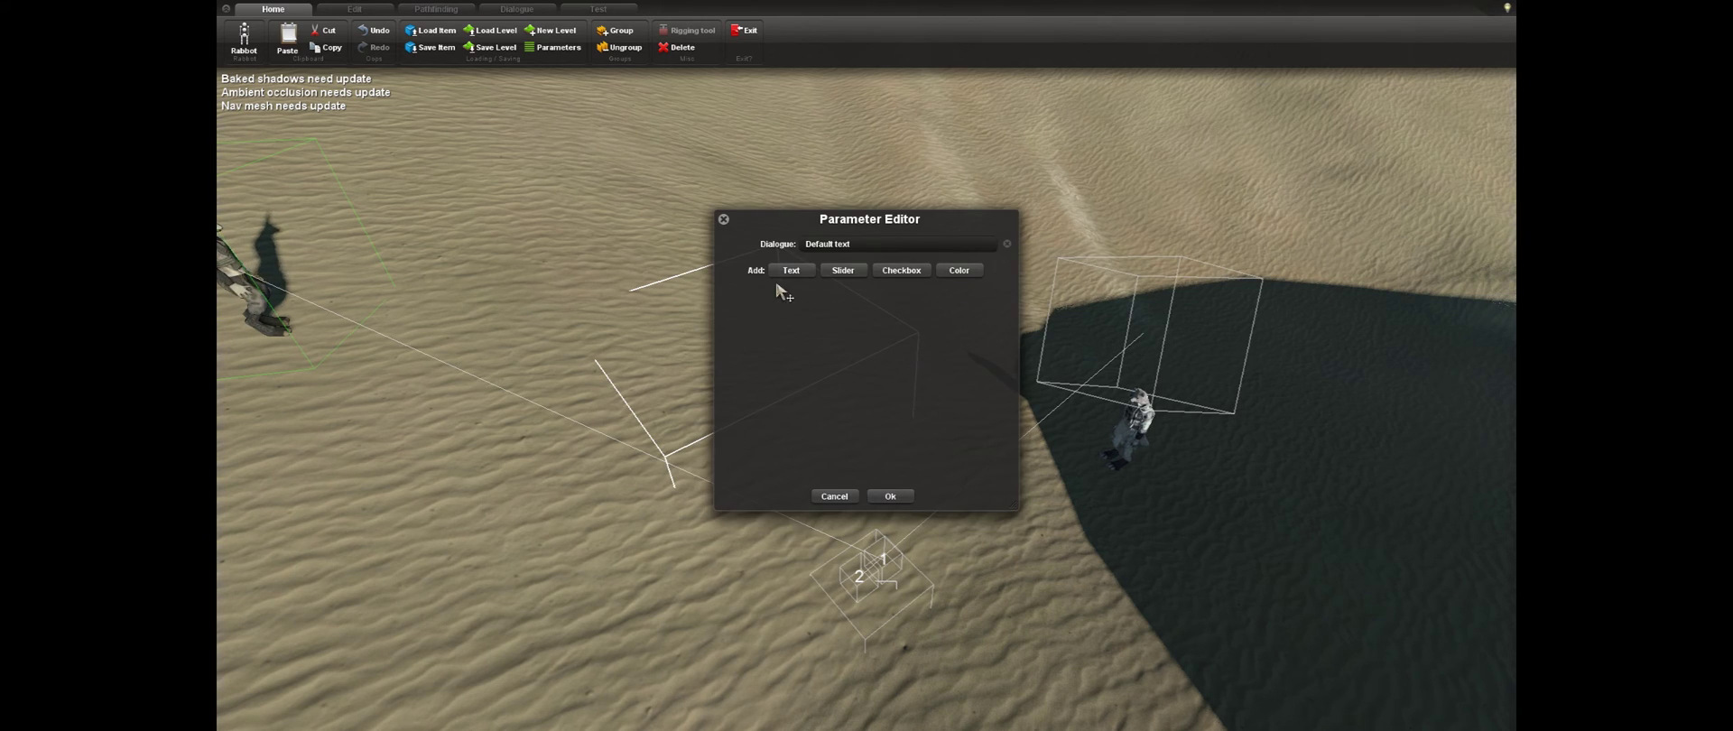
left_click_drag(861, 245, 787, 262)
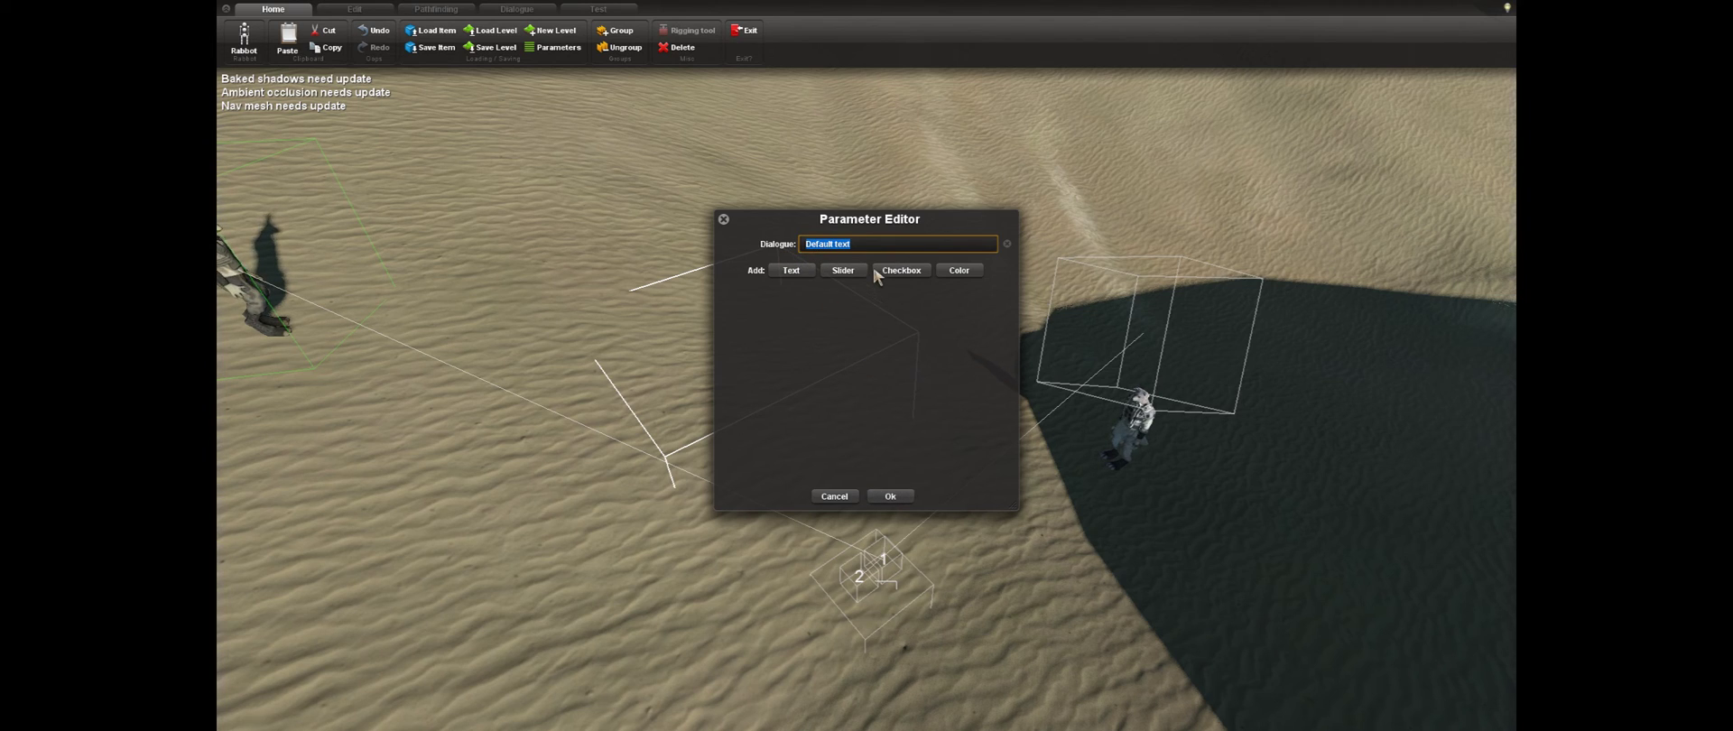
type("Conversation")
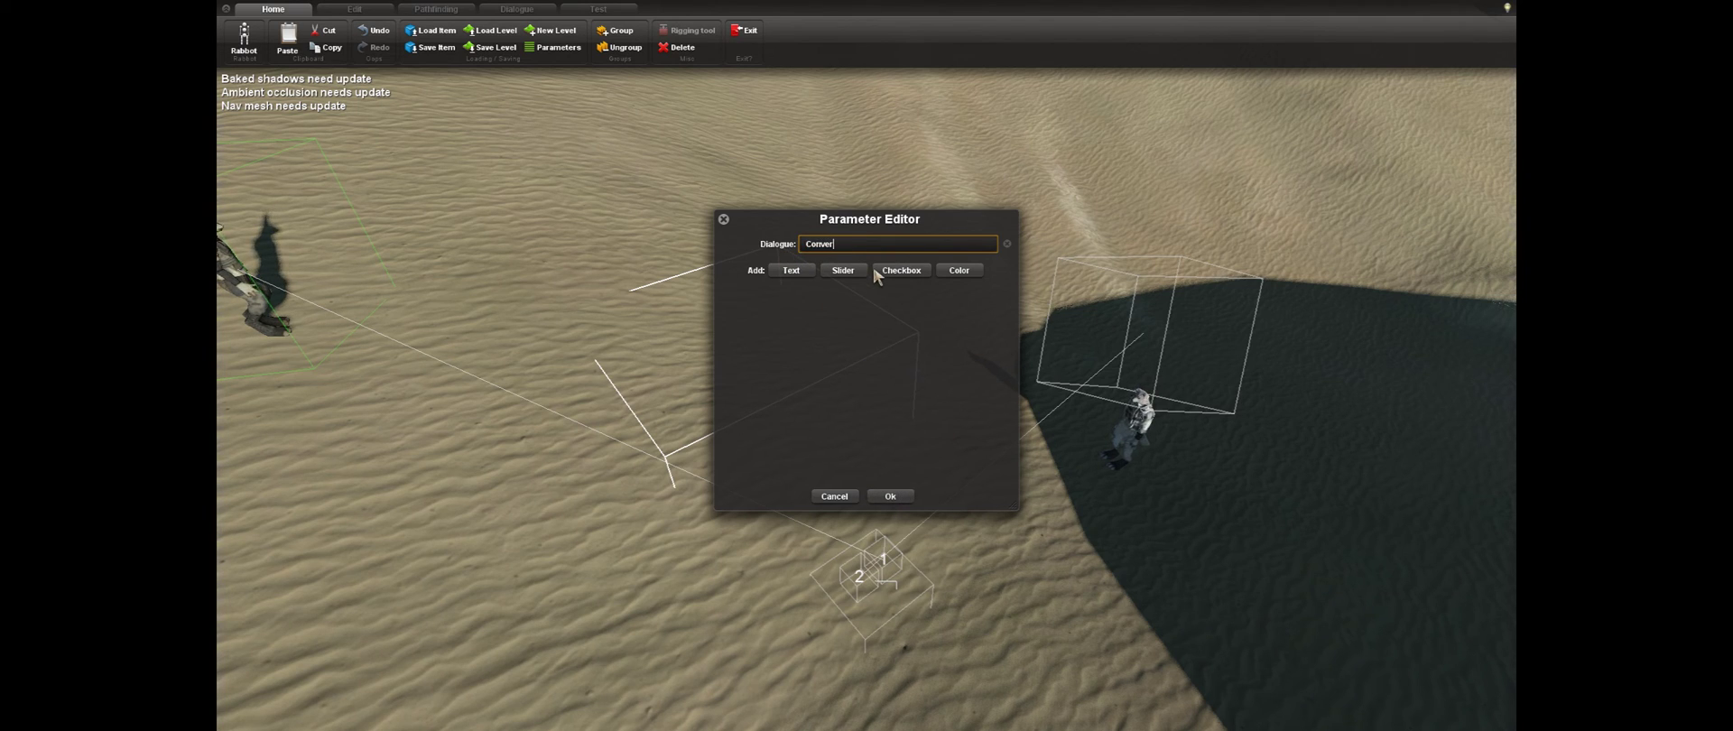